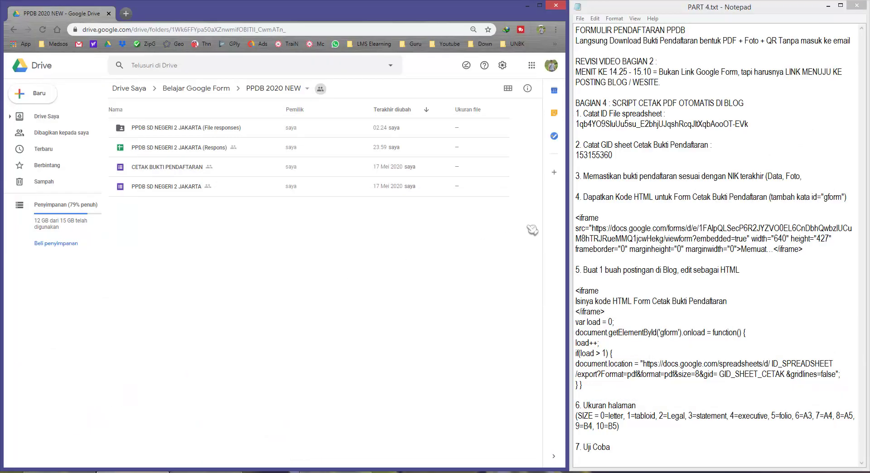
- Review the revision note for video part 2 in PART 4.txt, including its time range and the blog post link correction
left_click_drag(577, 61, 658, 61)
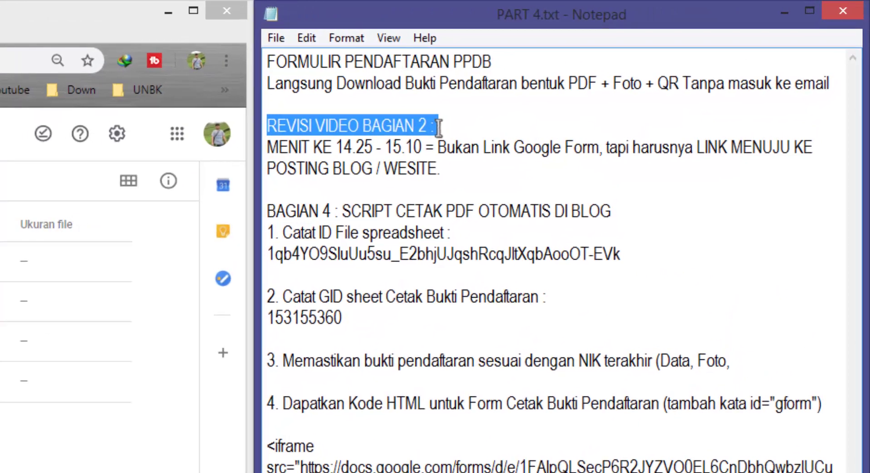
left_click(664, 61)
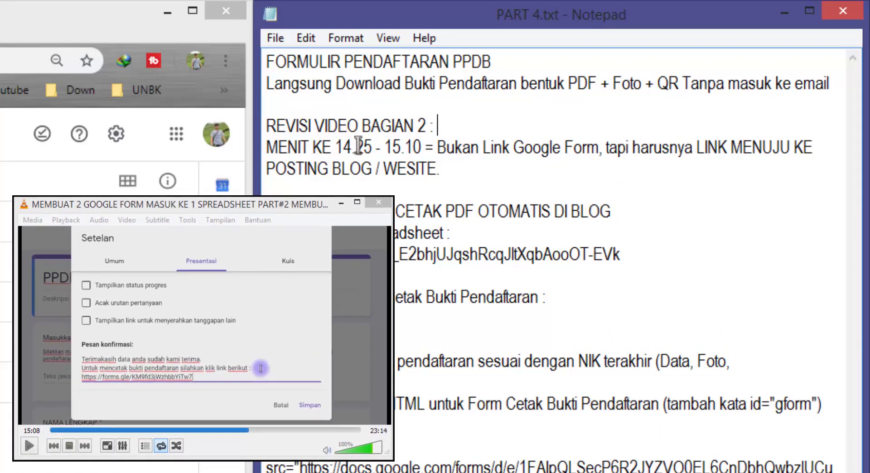
left_click_drag(355, 146, 419, 148)
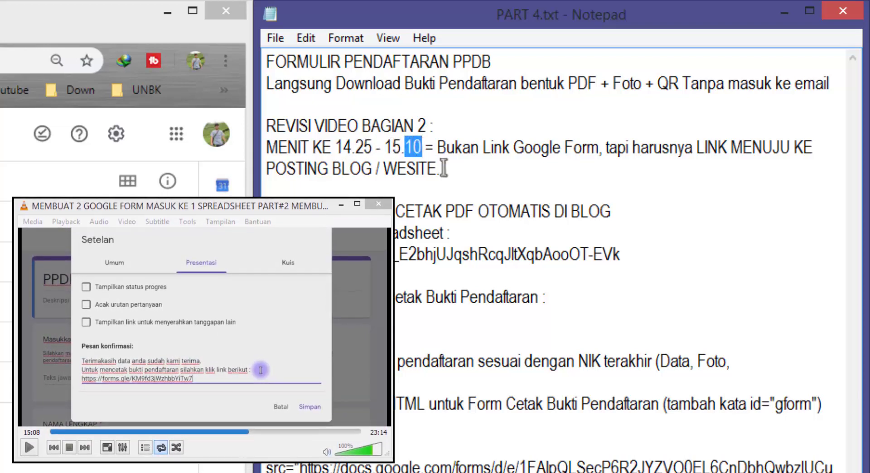
left_click(457, 172)
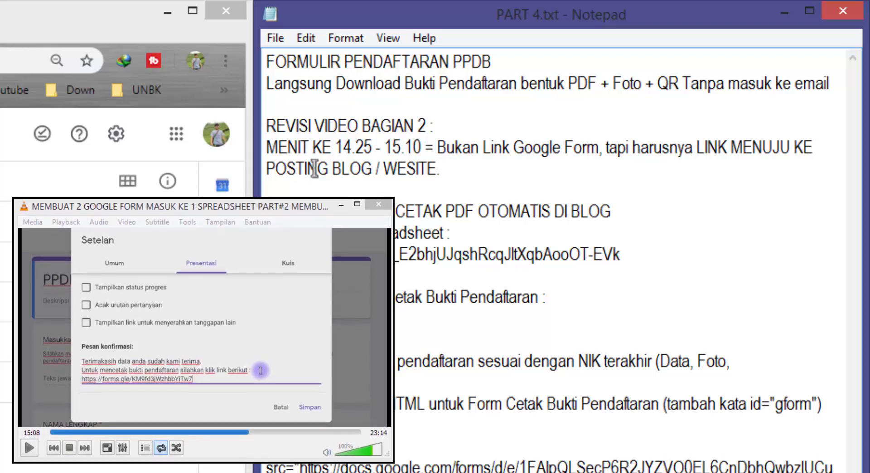
left_click(455, 170)
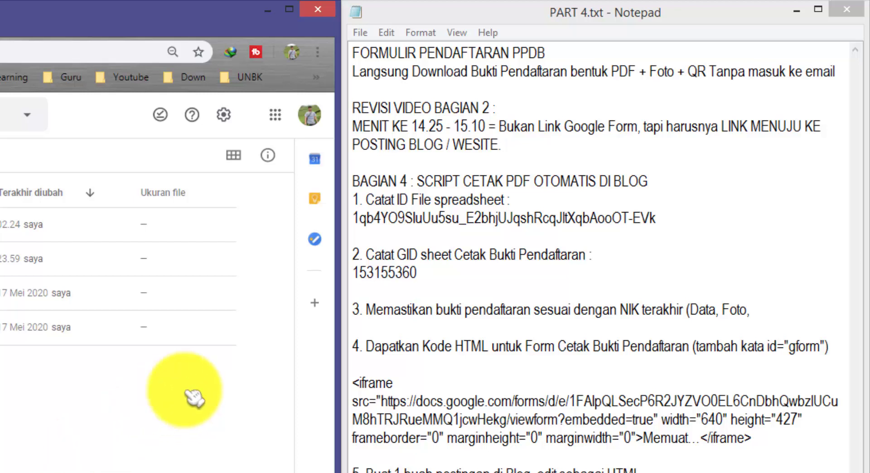
- Read the part 4 heading on automatic PDF printing in a blog and its first task about recording the spreadsheet file ID
left_click_drag(417, 182, 669, 181)
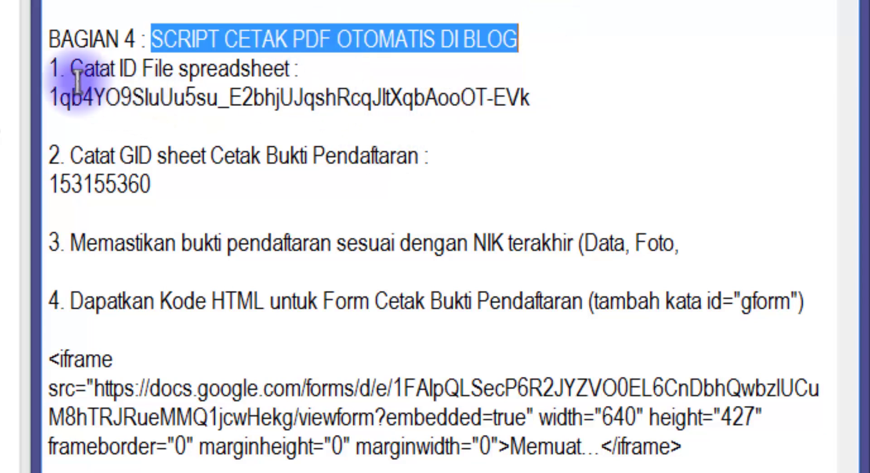
left_click_drag(70, 69, 305, 75)
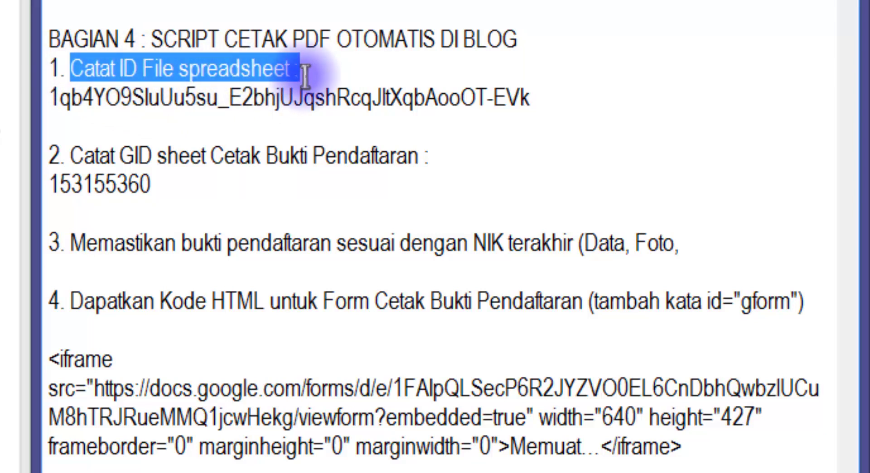
left_click_drag(305, 75, 305, 75)
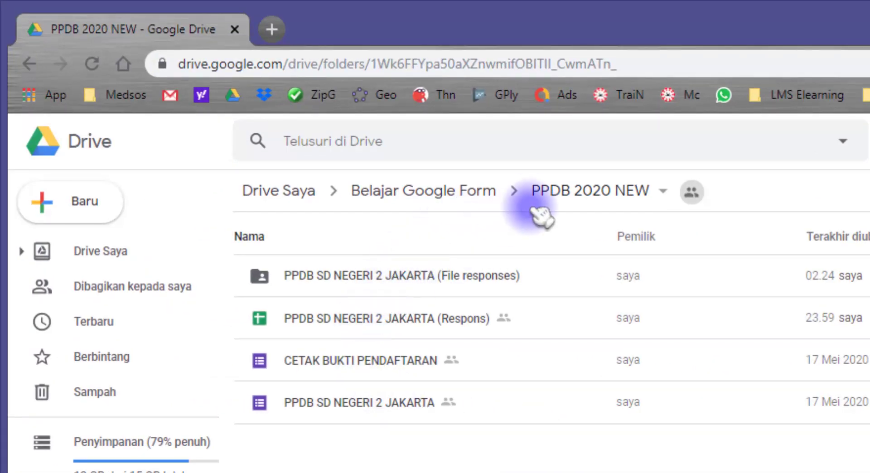
- Open the PPDB SD NEGERI 2 JAKARTA (Respons) spreadsheet from the PPDB 2020 NEW folder in Google Drive
left_click(388, 317)
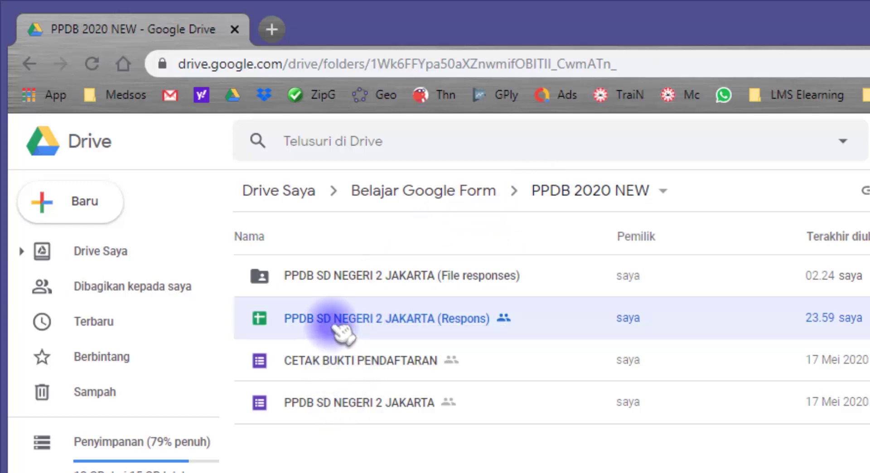
left_click(360, 367)
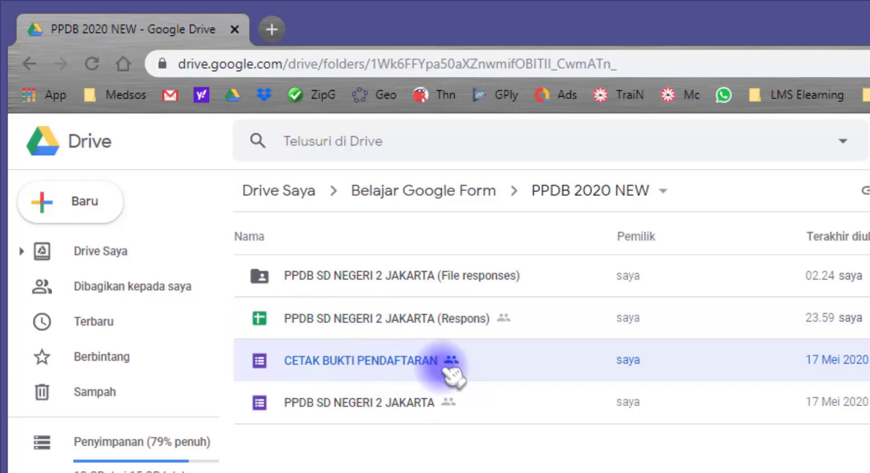
left_click(297, 410)
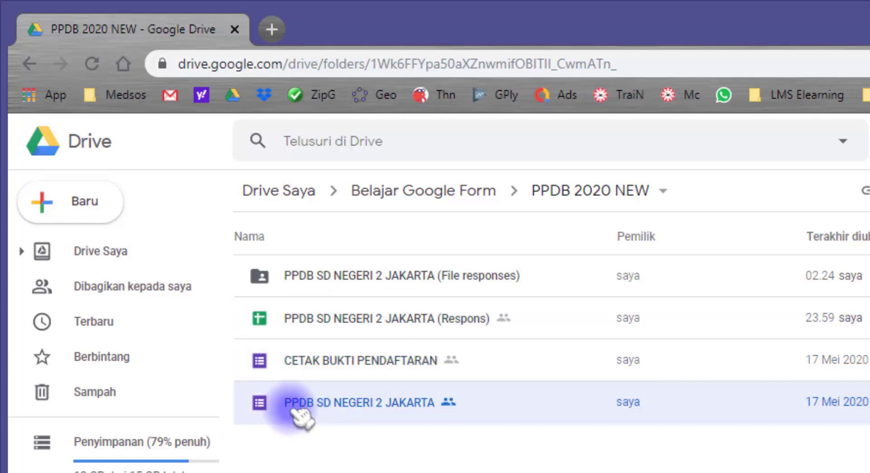
left_click(383, 333)
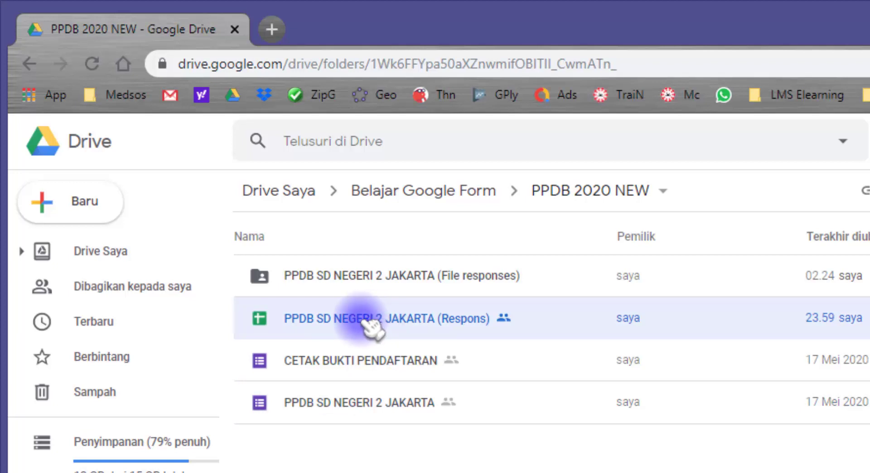
double_click(365, 322)
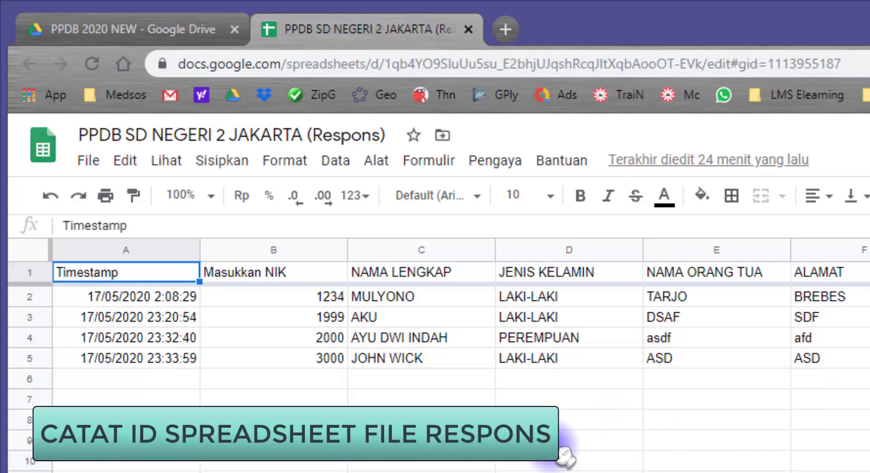
- Highlight the file ID between /d/ and /edit in the spreadsheet's URL and compare it with the ID recorded in the notes
left_click(564, 447)
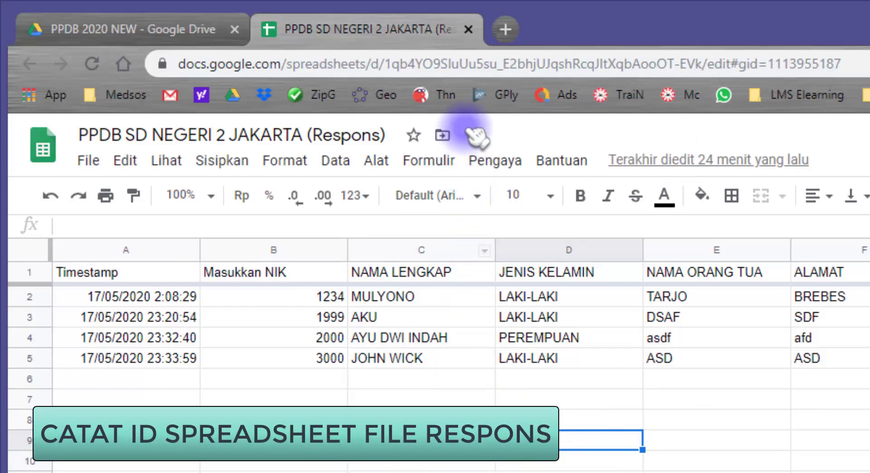
left_click(526, 64)
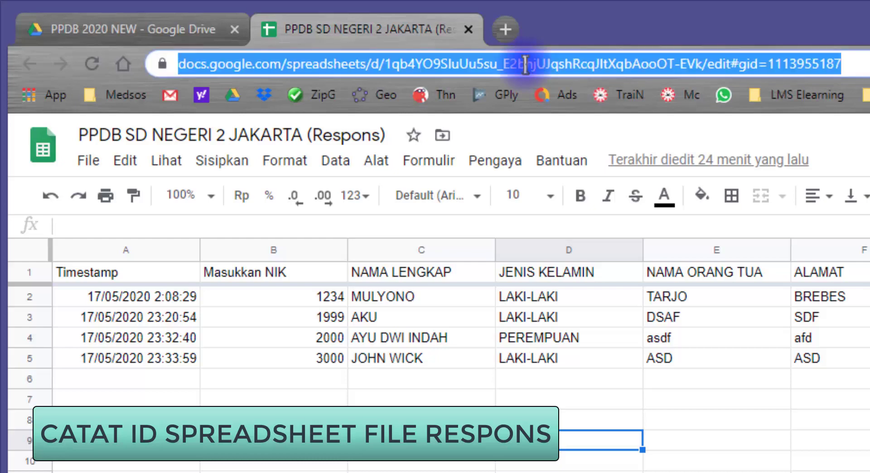
left_click(558, 62)
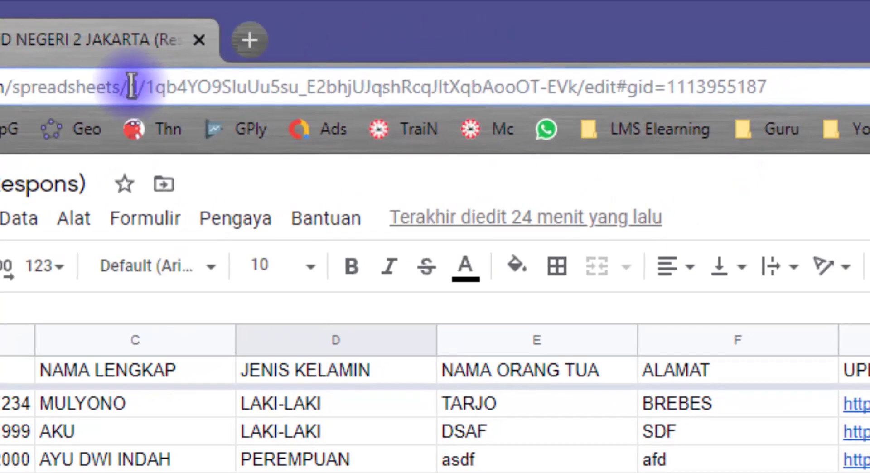
mouse_move(131, 87)
left_mouse_down()
mouse_move(567, 86)
mouse_move(583, 111)
left_mouse_up()
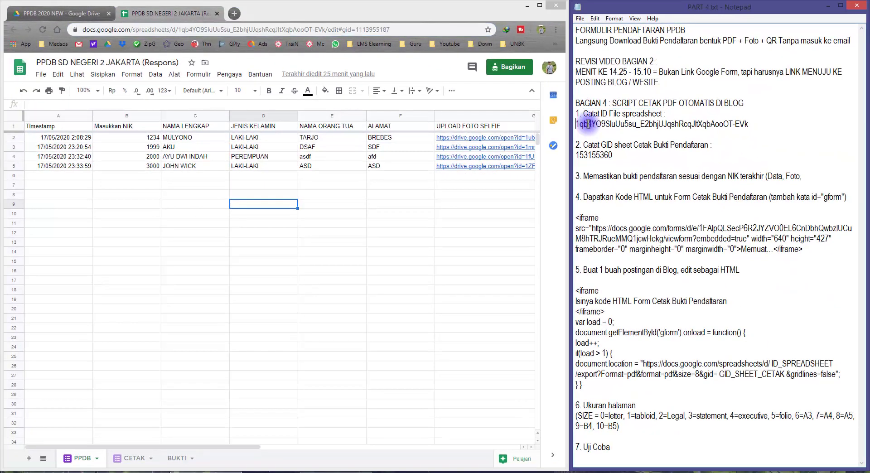
left_click_drag(575, 125, 748, 124)
double_click(738, 124)
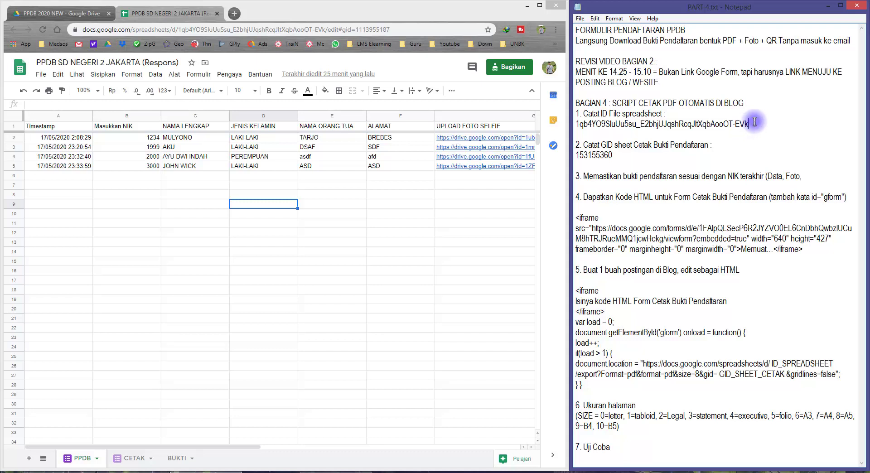
left_click(755, 122)
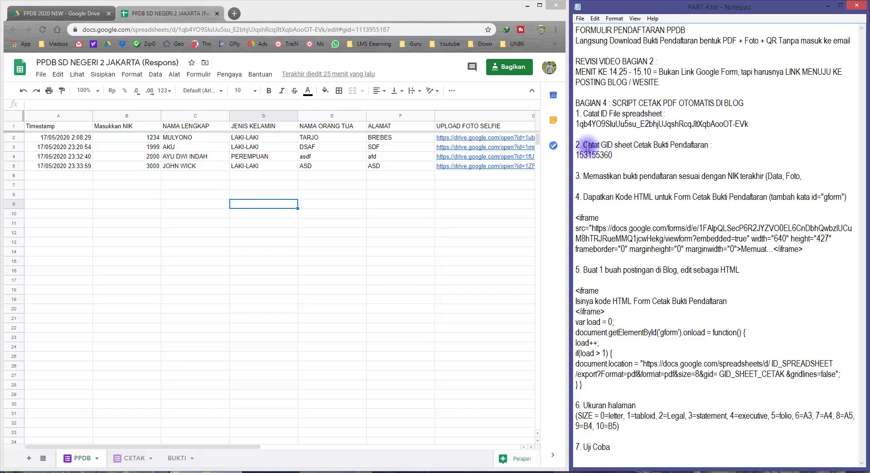
- Read the second task in the notes about recording the GID of the Cetak Bukti Pendaftaran sheet
left_click_drag(584, 145, 612, 146)
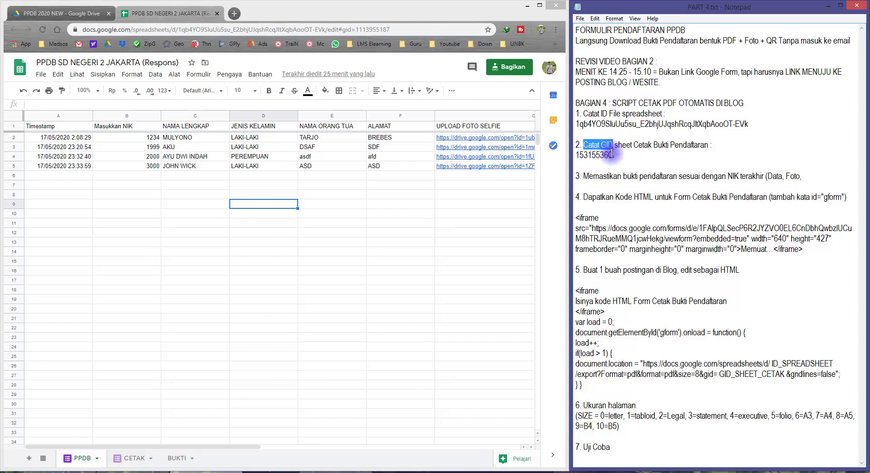
left_click(604, 155)
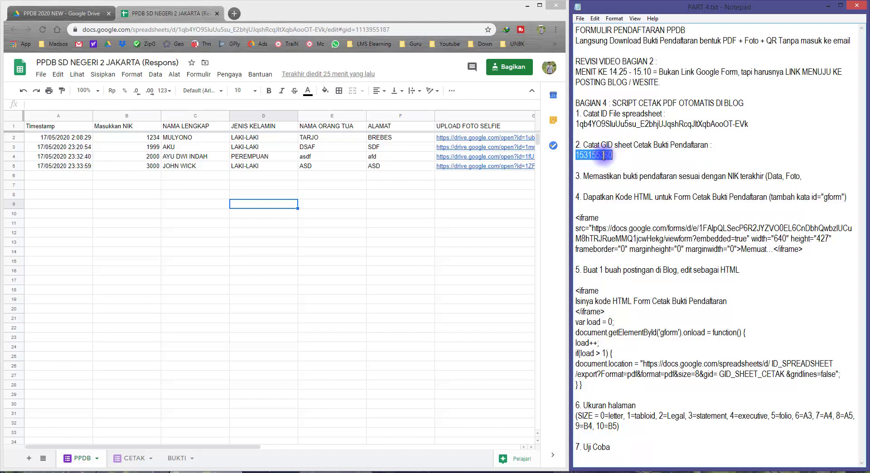
double_click(620, 145)
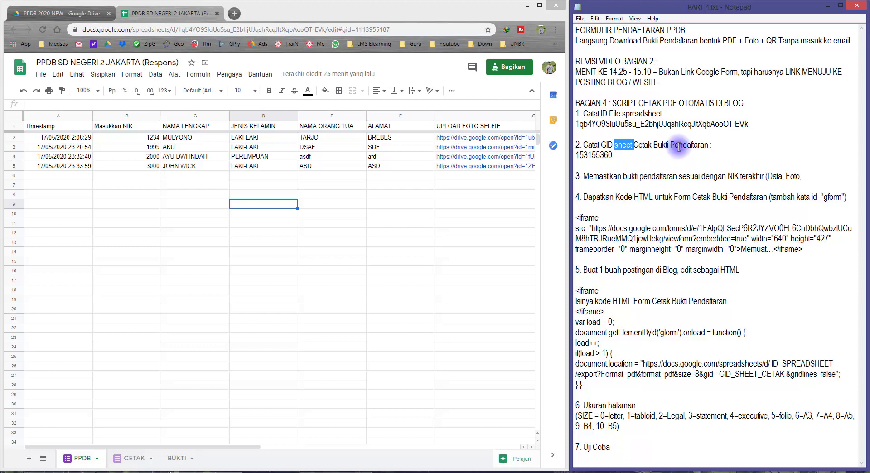
- Look through the PPDB, CETAK and BUKTI sheets of the response spreadsheet and return to PPDB
left_click(412, 225)
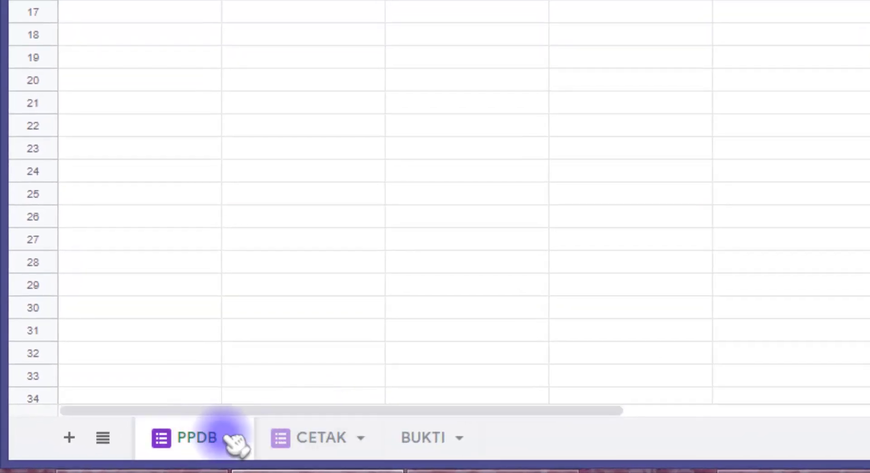
left_click(305, 442)
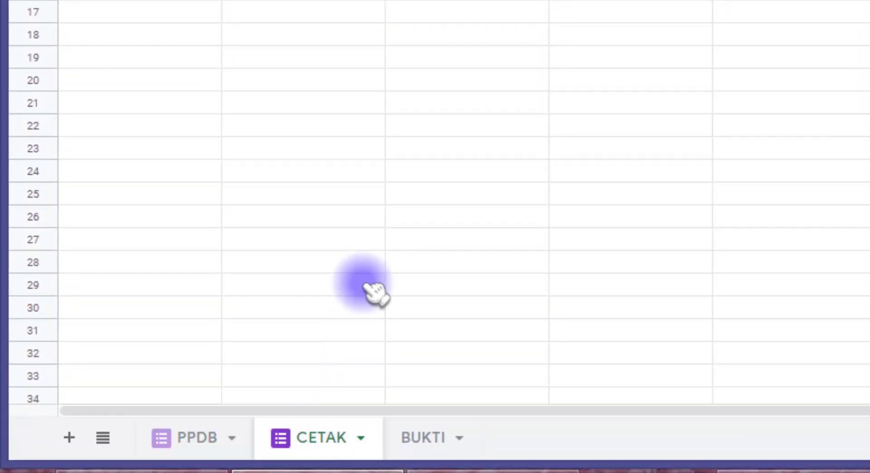
left_click(424, 436)
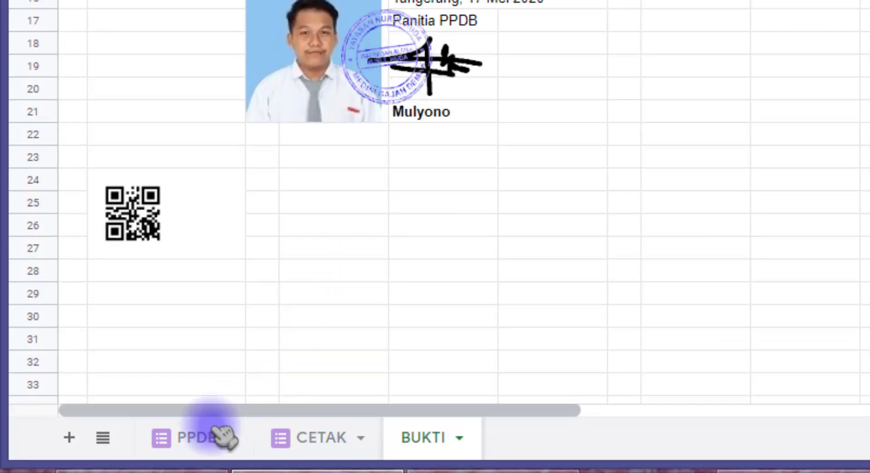
left_click(196, 439)
left_click(318, 438)
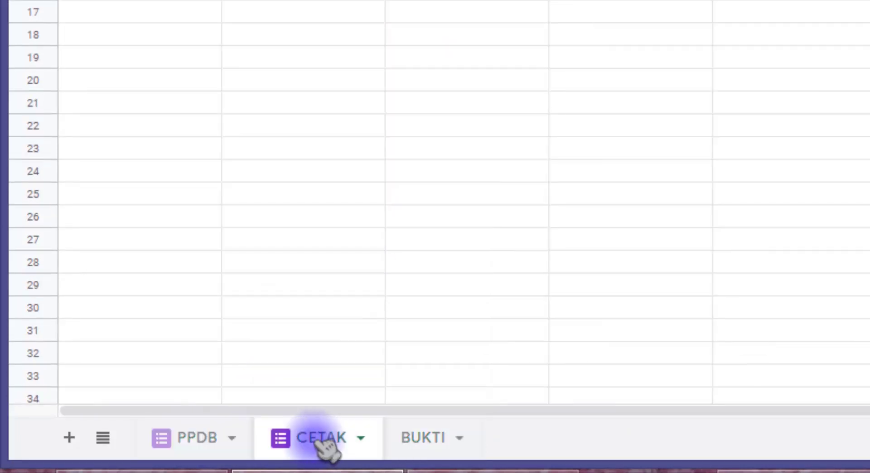
left_click(424, 438)
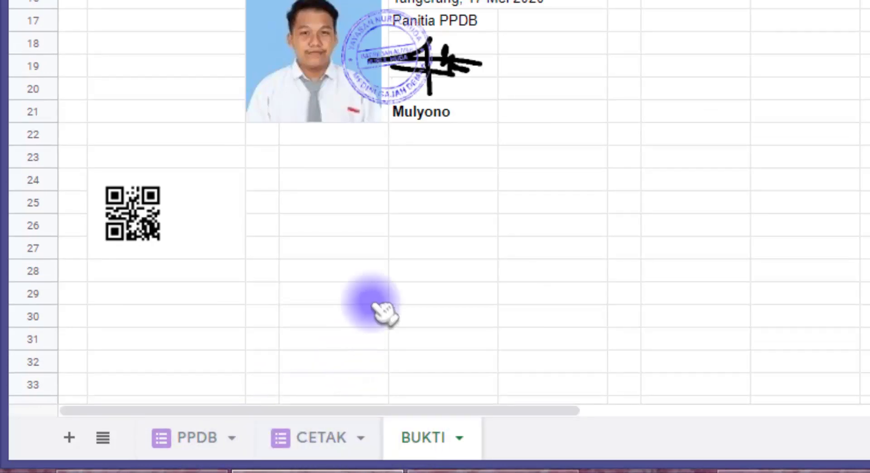
left_click(193, 438)
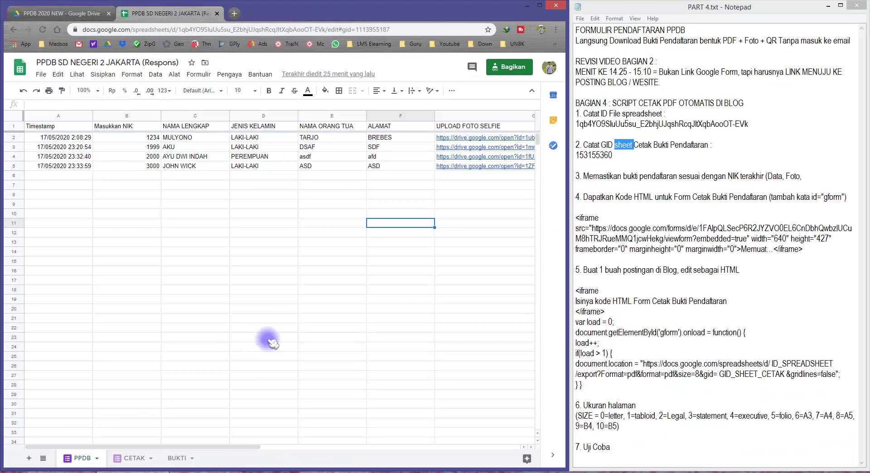
- Check the gid value at the end of the URL for the PPDB and CETAK sheets
left_click(409, 29)
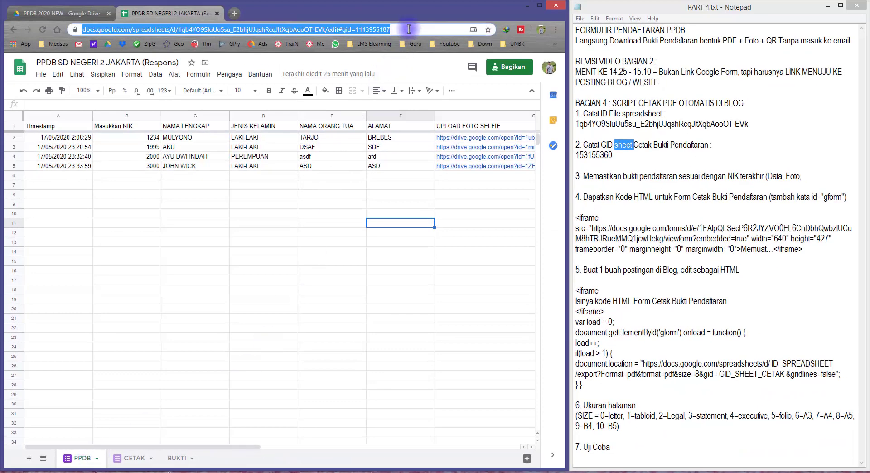
left_click(358, 30)
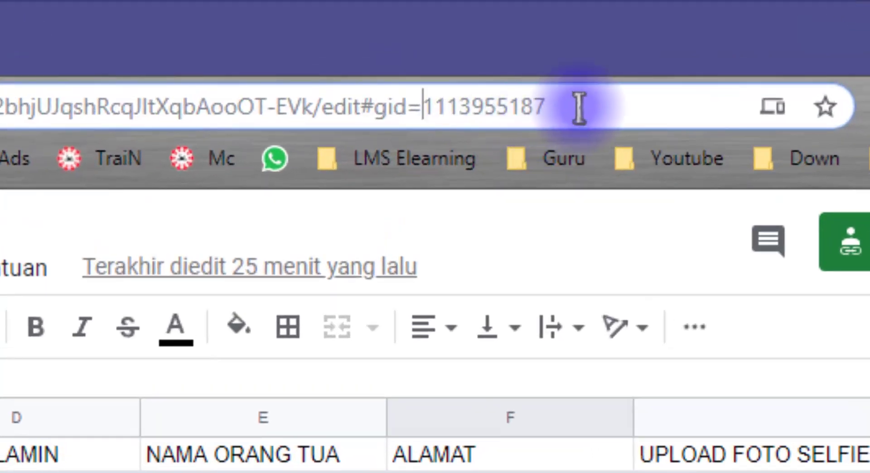
left_click(70, 472)
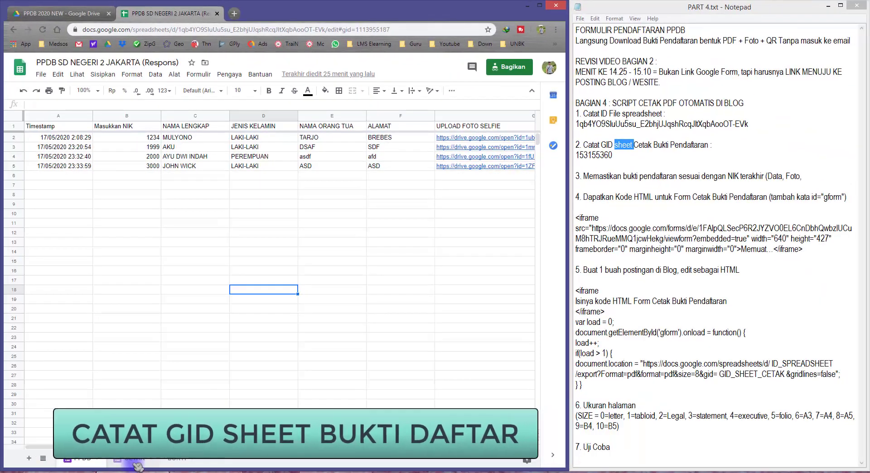
left_click(136, 463)
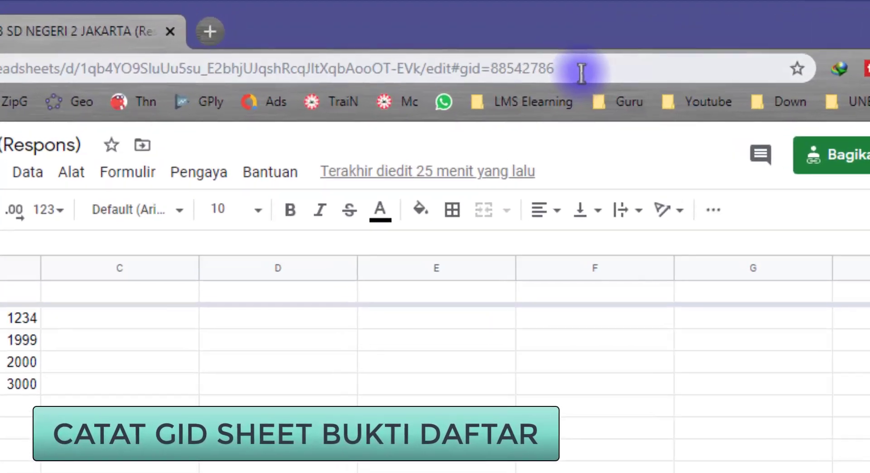
left_click(383, 29)
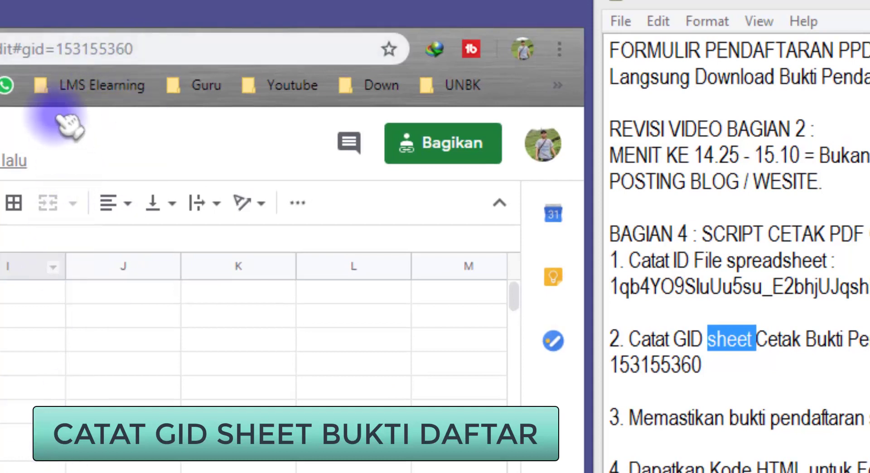
- Highlight the BUKTI sheet's gid in the URL and select the registration receipt area B1:G27
left_click_drag(62, 48, 186, 48)
left_click(145, 428)
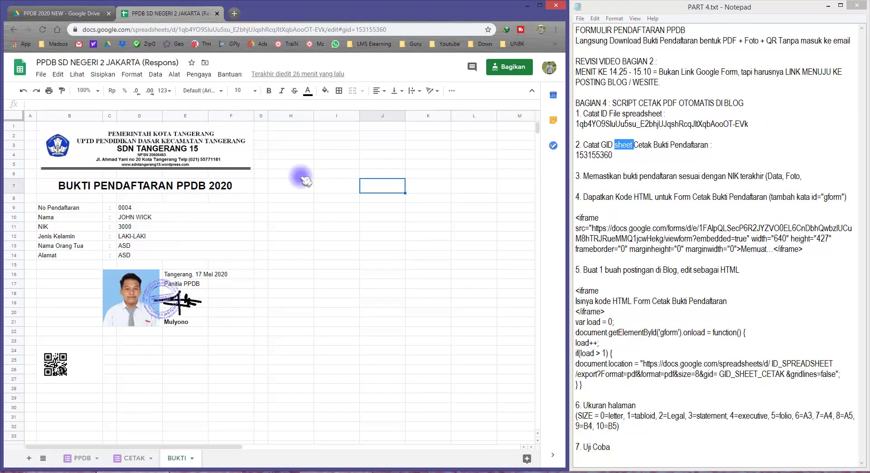
mouse_move(262, 127)
left_mouse_down()
mouse_move(41, 322)
mouse_move(51, 385)
left_mouse_up()
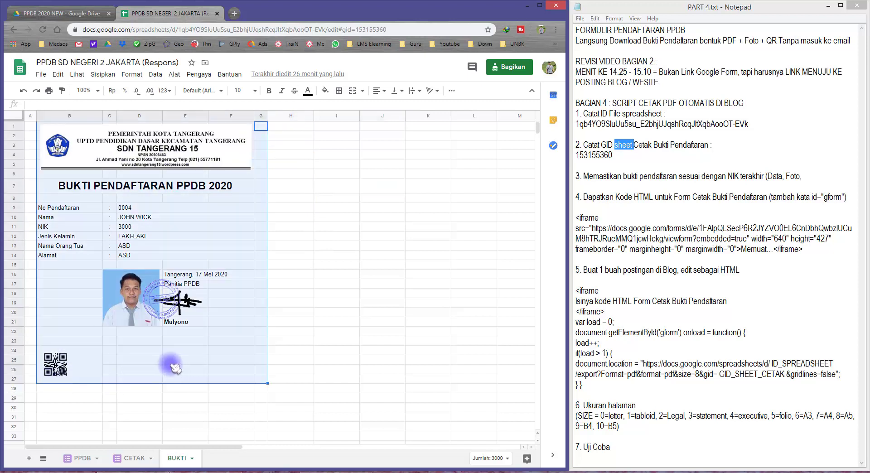
- Highlight the BUKTI sheet's gid in the URL and compare it with the gid of the CETAK and PPDB sheets
left_click(278, 164)
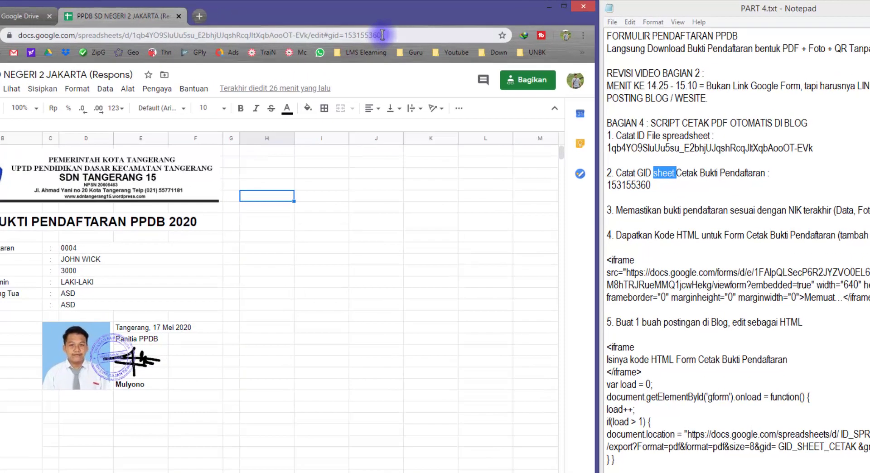
left_click(388, 29)
left_click(376, 29)
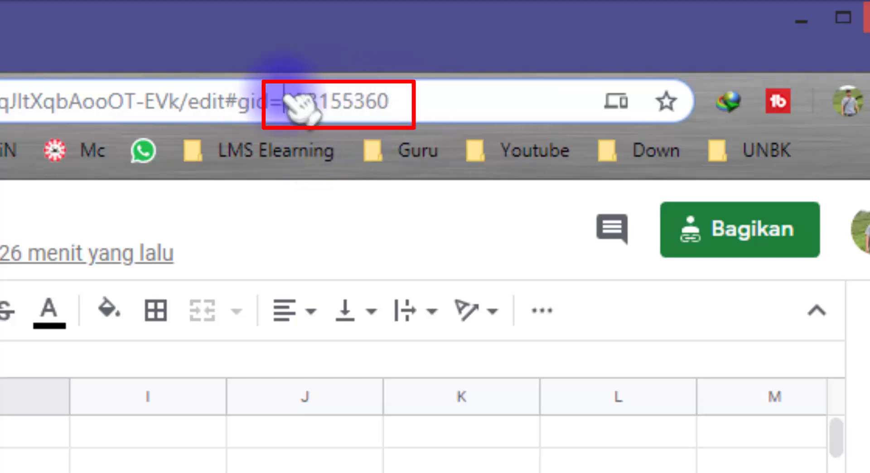
left_click_drag(283, 100, 383, 100)
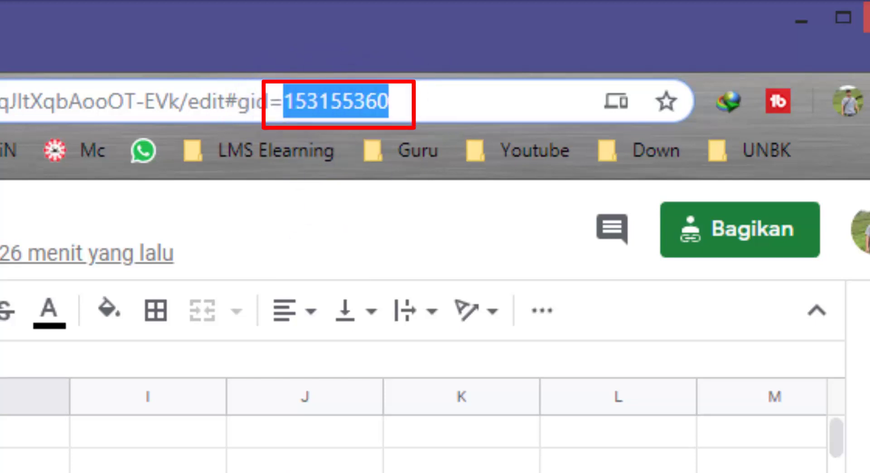
left_click(305, 432)
key("ctrl+shift+Page_Down")
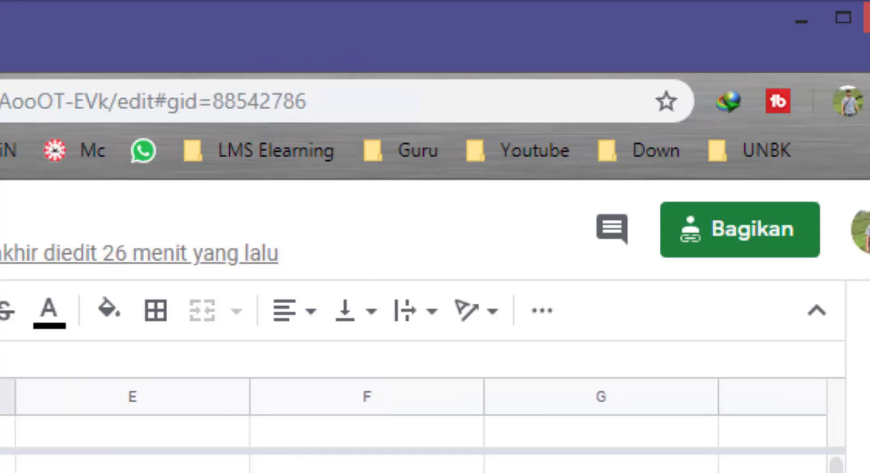
key("ctrl+shift+Page_Down")
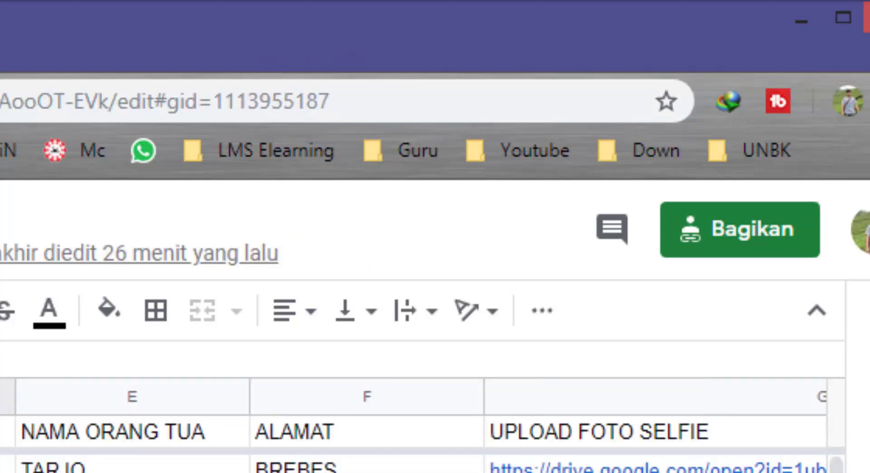
key("ctrl+shift+Page_Down")
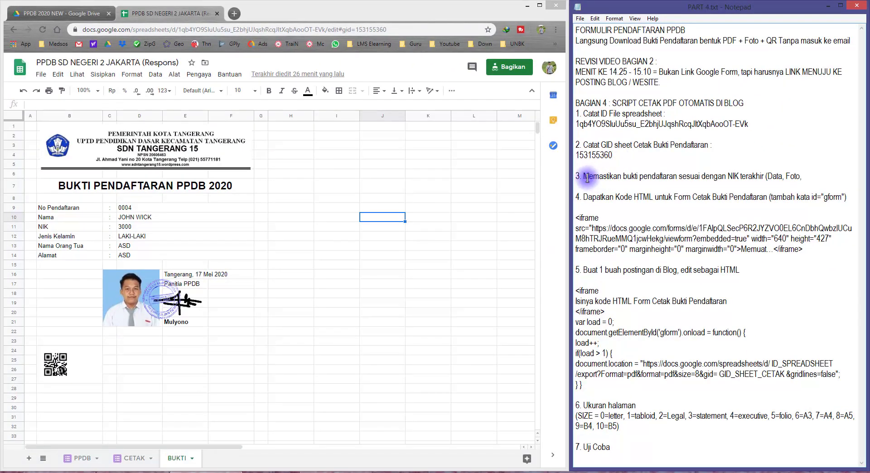
- Complete the third task in the notes by adding "QR)" after "Data, Foto,"
left_click_drag(585, 176, 690, 174)
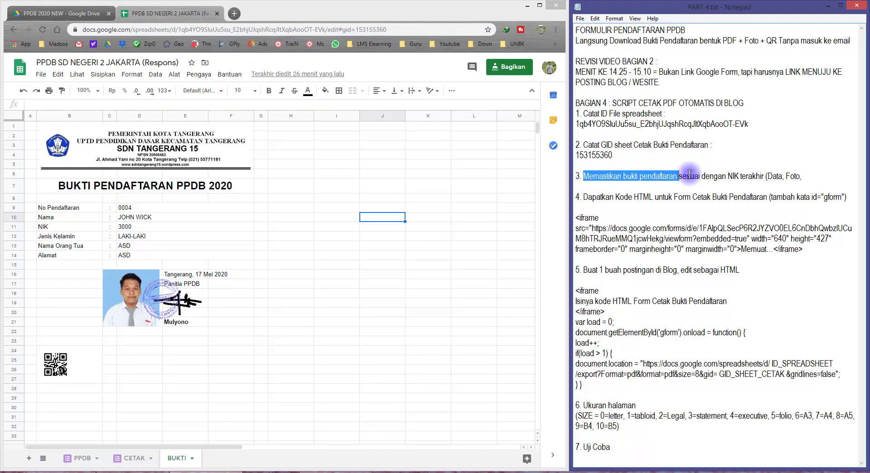
left_click(816, 175)
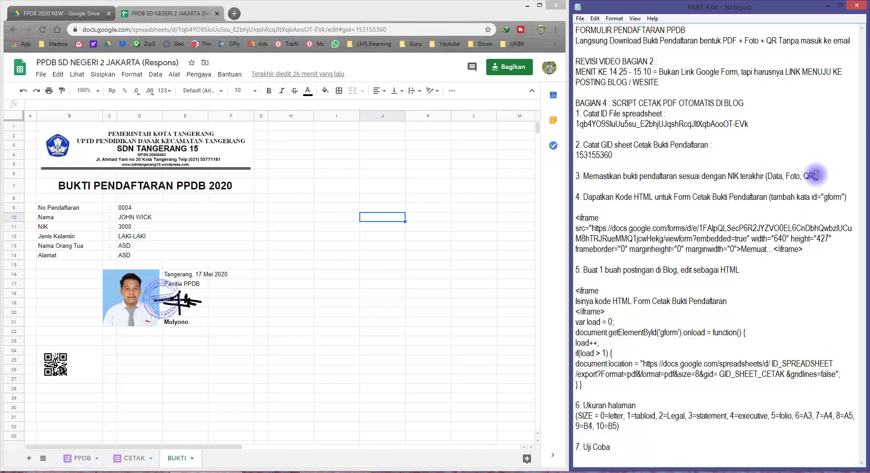
left_click(320, 237)
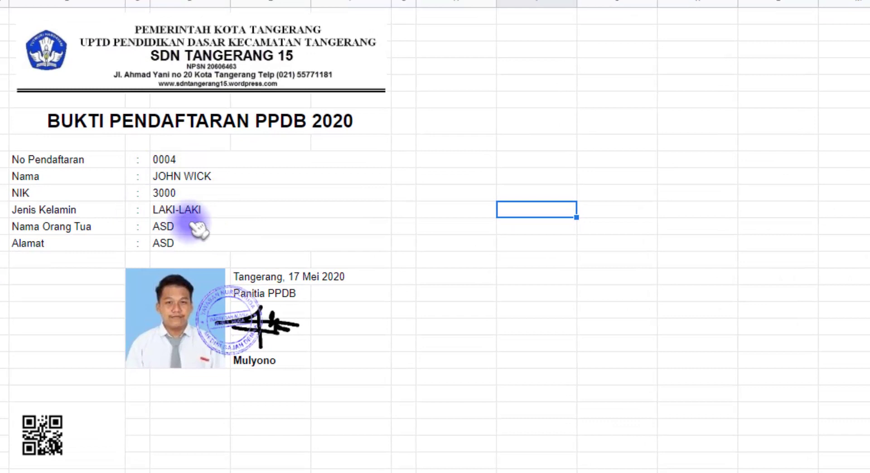
- Go through the BUKTI receipt's data fields from No Pendaftaran to Alamat, then inspect the NIK cell
left_click(198, 163)
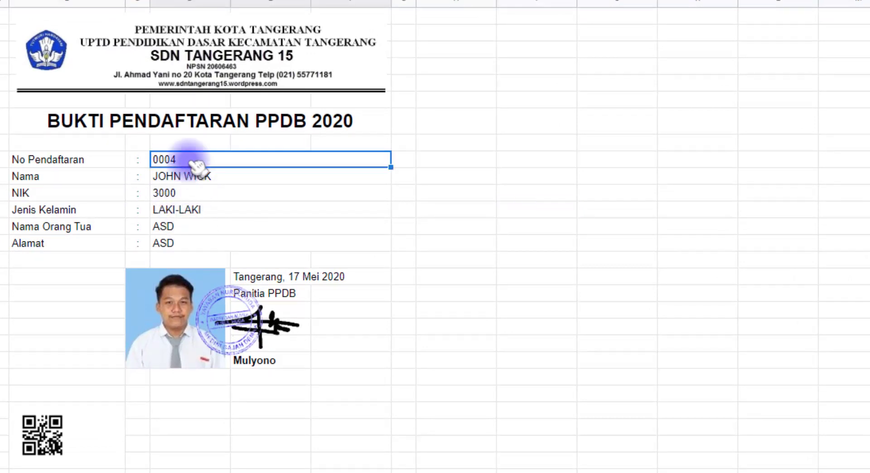
key("Down")
key("Down")
key("Down")
key("Down")
key("Down")
key("Down")
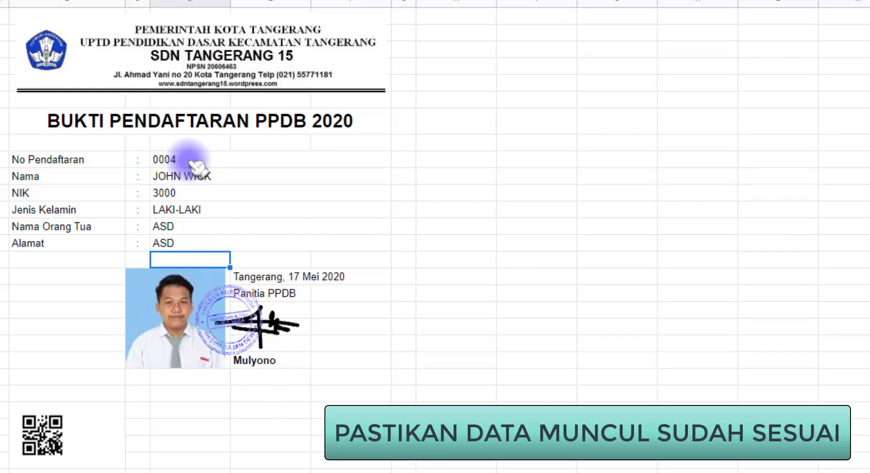
left_click_drag(193, 163, 194, 243)
left_click(196, 196)
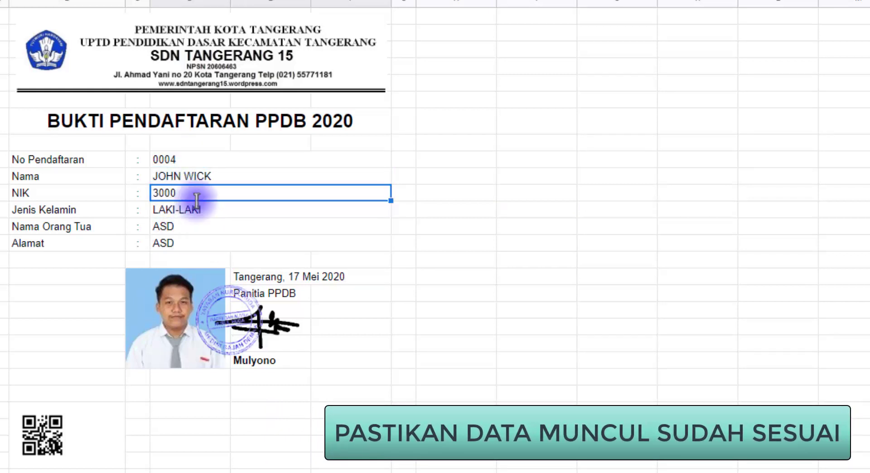
double_click(196, 199)
key("Escape")
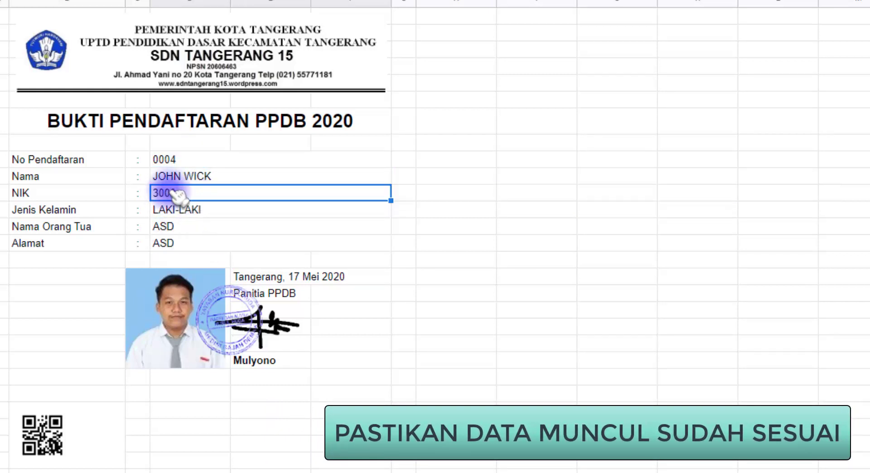
- Check each applicant field, the photo and the QR code on the BUKTI receipt against the NIK
left_click(183, 161)
left_click(187, 177)
left_click(195, 209)
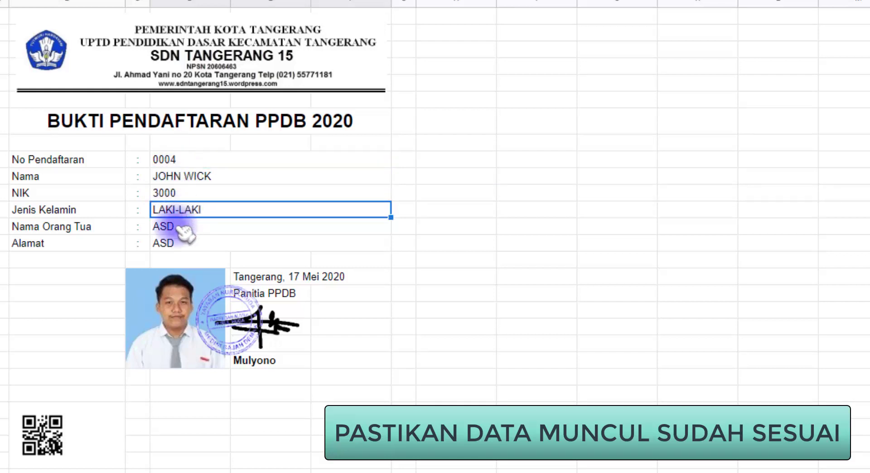
left_click(182, 228)
left_click(183, 246)
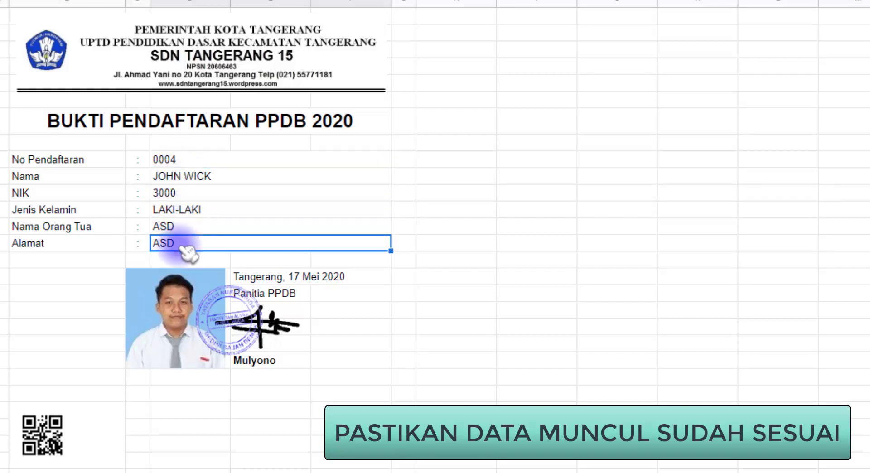
left_click(181, 192)
left_click(180, 319)
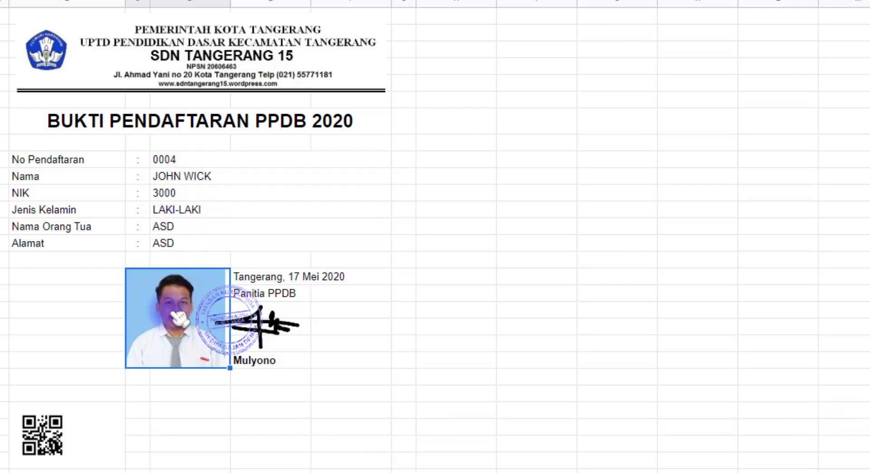
left_click(76, 445)
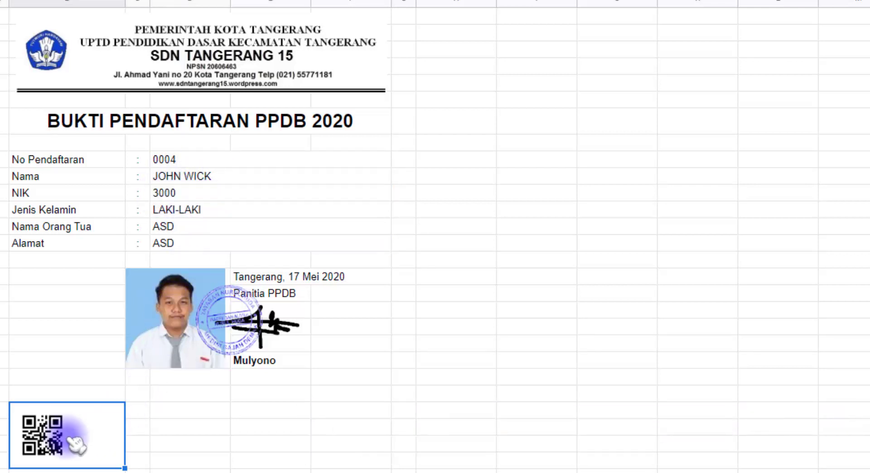
left_click(175, 196)
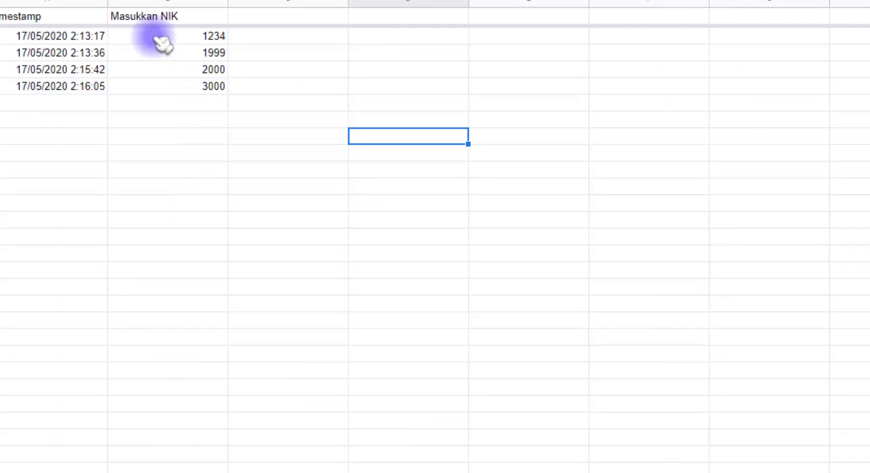
- Replace the last NIK in cell B5 of the CETAK sheet with the NIK from B3
left_click_drag(159, 39, 162, 105)
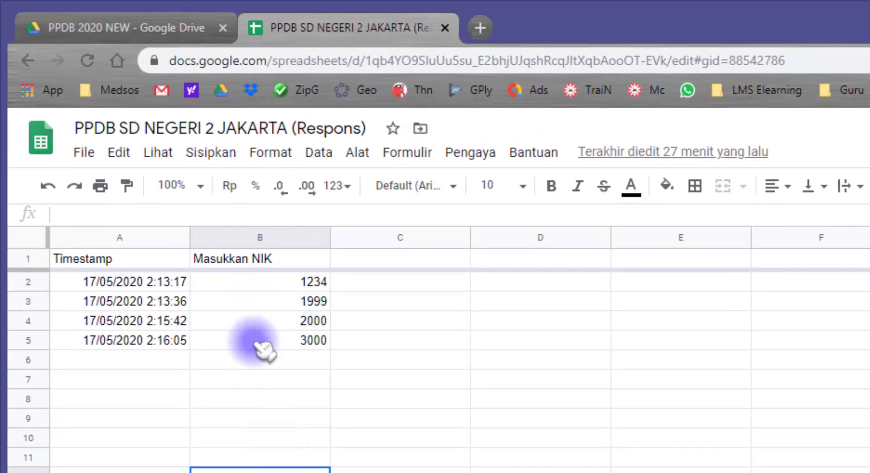
left_click(240, 219)
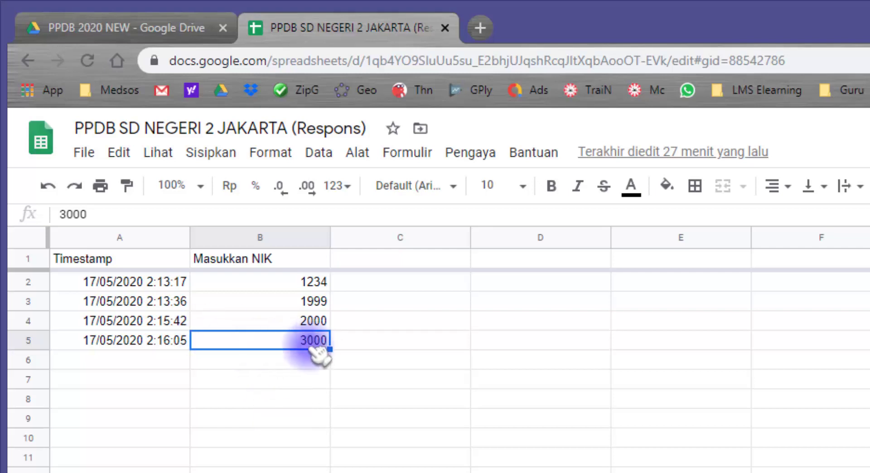
type("19")
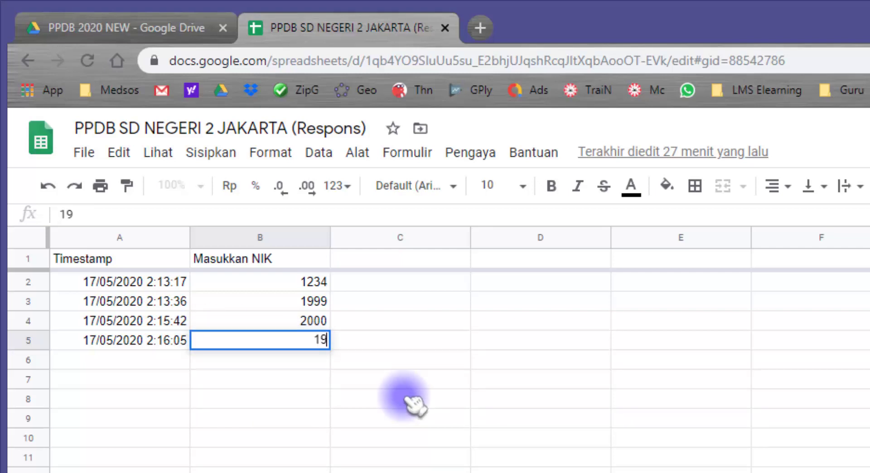
type("99")
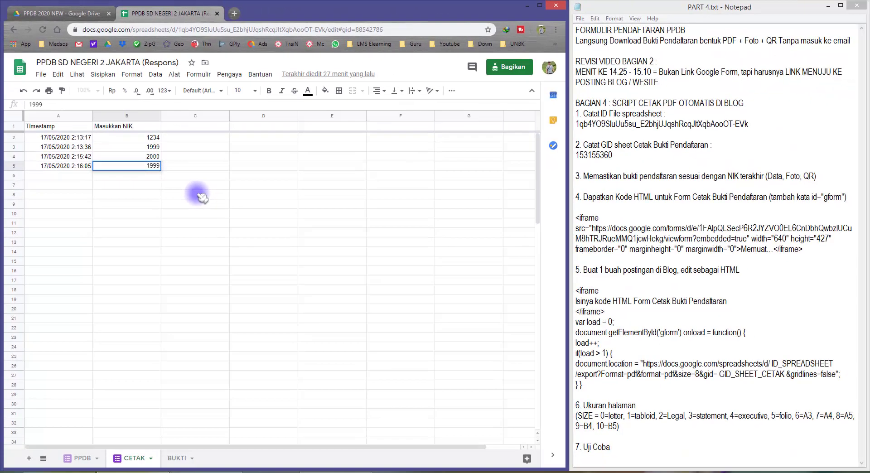
key("Return")
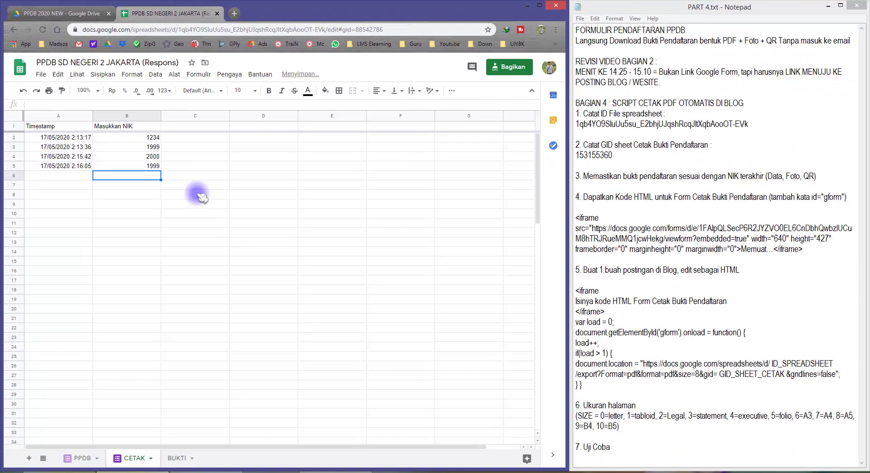
- Check the applicant data and NIK formula on the BUKTI receipt, then review the source responses on the PPDB sheet
left_click(177, 458)
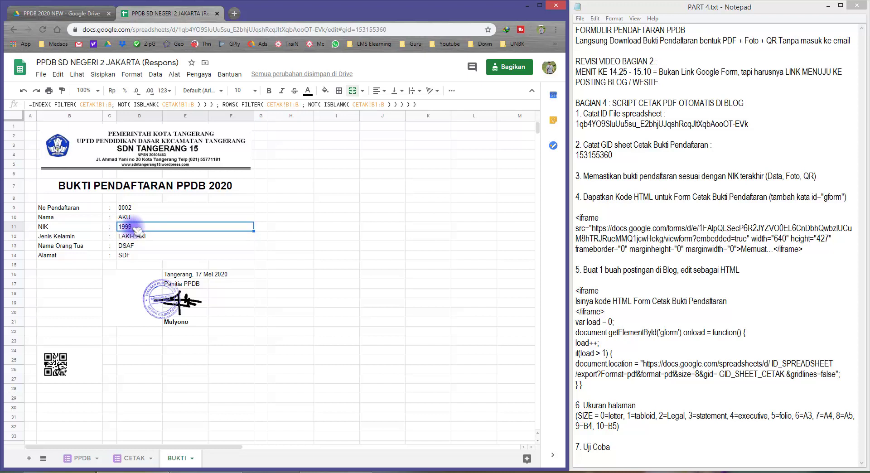
left_click_drag(130, 207, 136, 257)
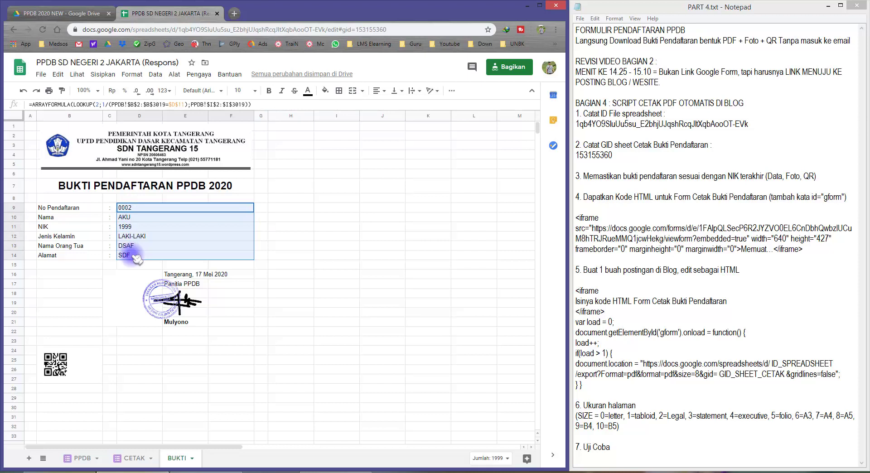
left_click(130, 227)
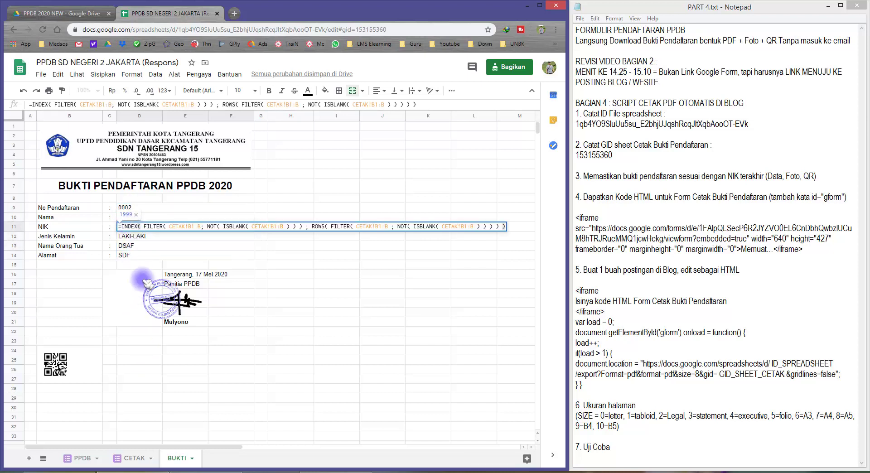
left_click(82, 458)
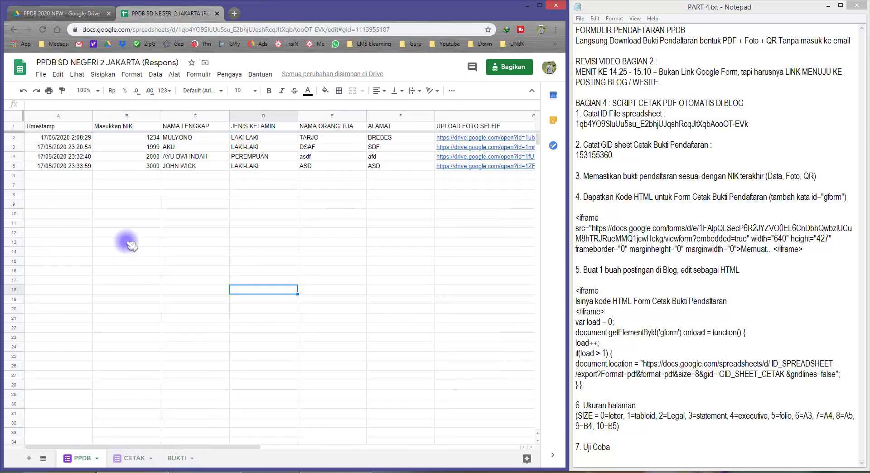
left_click_drag(71, 138, 442, 177)
left_click(261, 287)
- Replace the NIK in CETAK cell B5 with the one from B4 and check the receipt on the BUKTI sheet
left_click(134, 458)
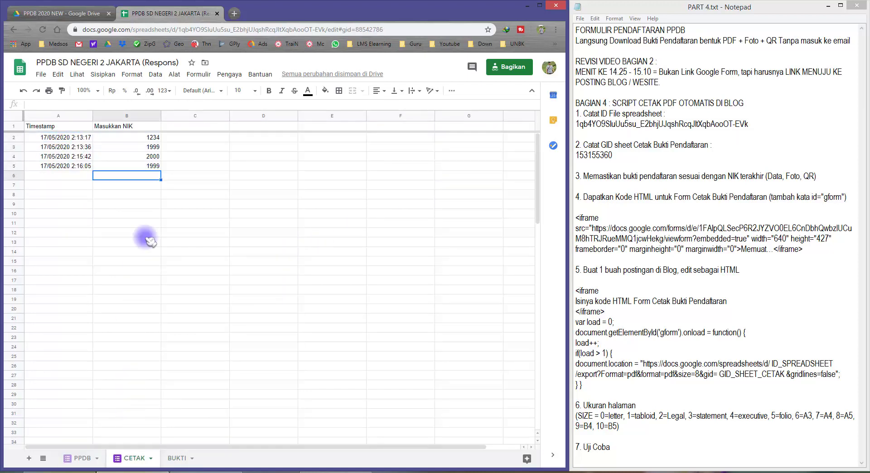
left_click(151, 166)
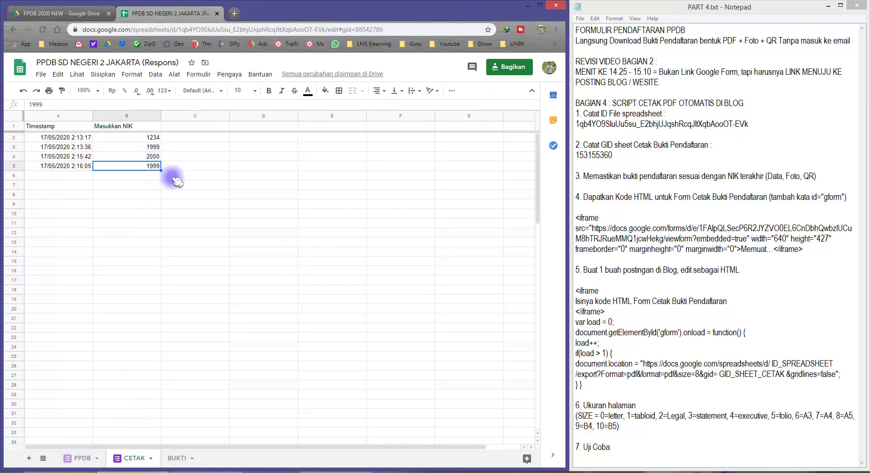
key("Return")
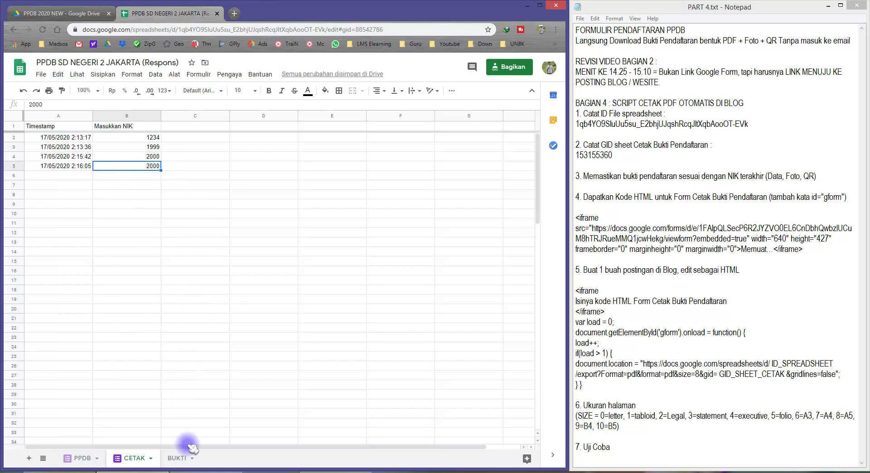
left_click(178, 458)
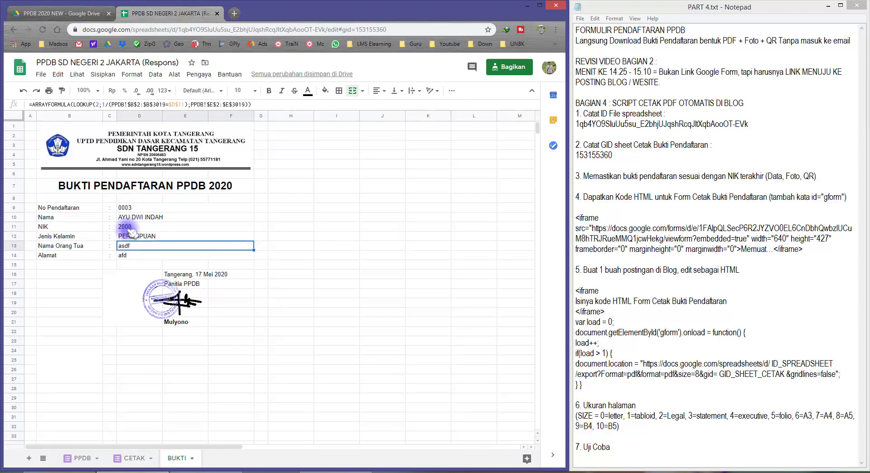
- Replace the NIK in CETAK cell B5 with the one from B2 and check the BUKTI receipt's data, photo and QR code
left_click(127, 459)
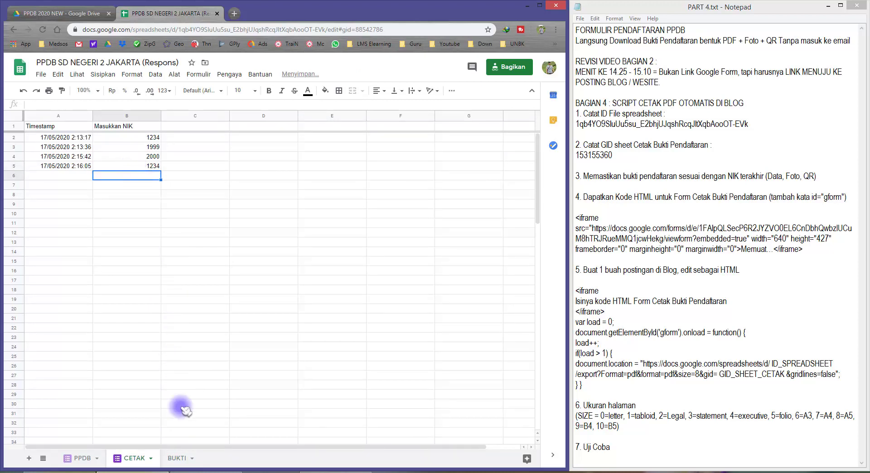
left_click(178, 458)
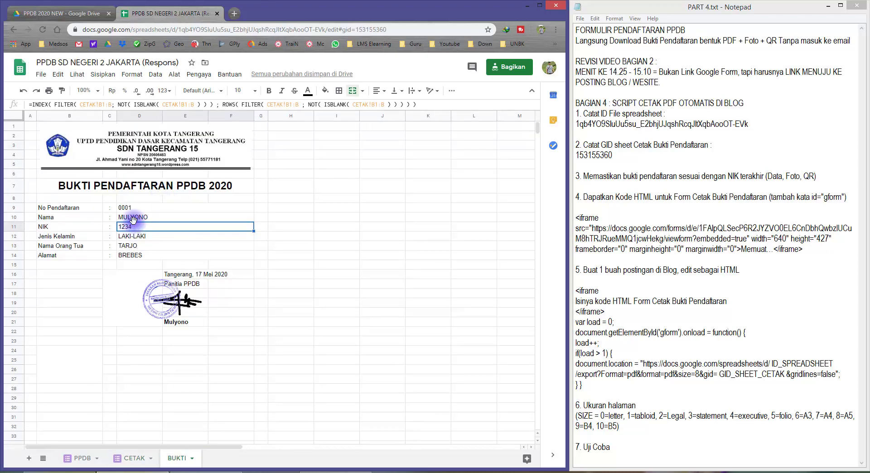
left_click_drag(136, 210, 138, 257)
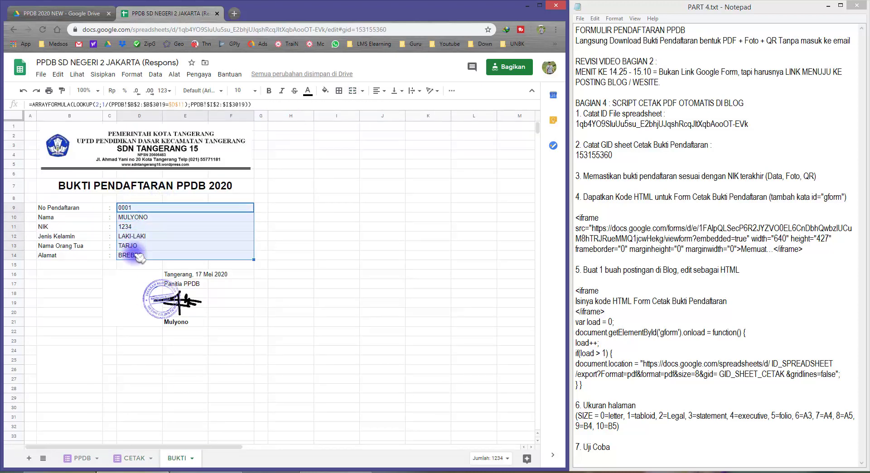
left_click(111, 297)
left_click(73, 381)
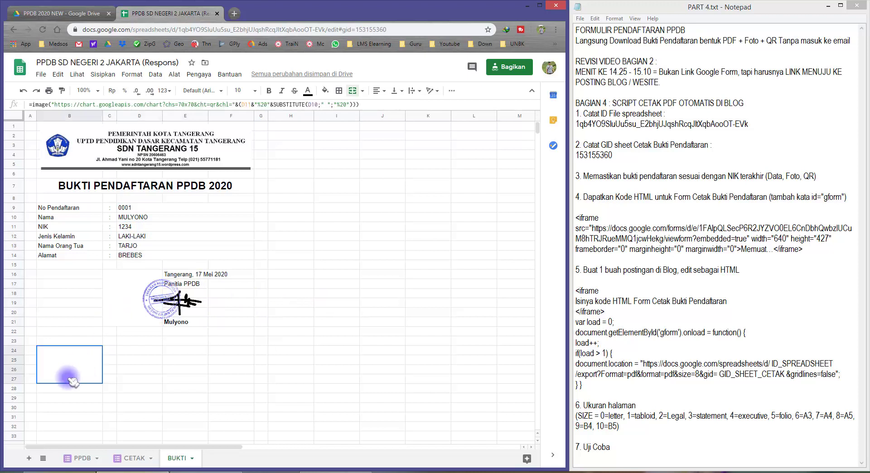
- Inspect the QR code, photo and NIK formulas on the BUKTI receipt against item 3 of the notes
left_click(125, 308)
left_click(69, 364)
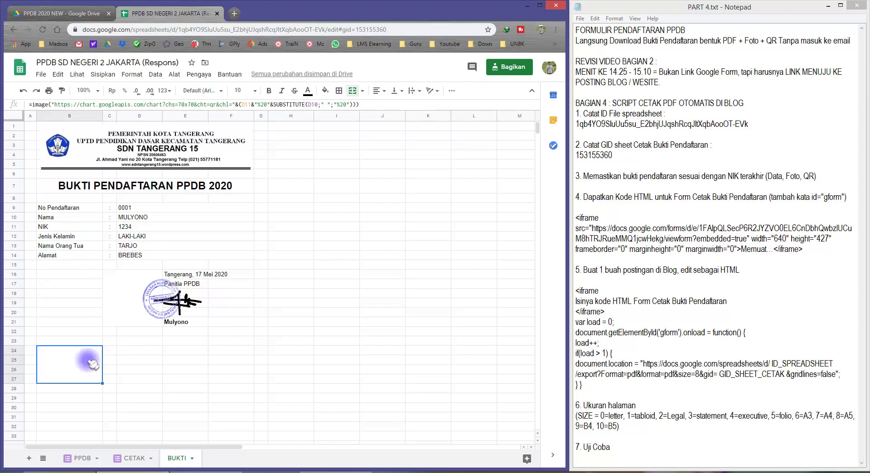
left_click(132, 318)
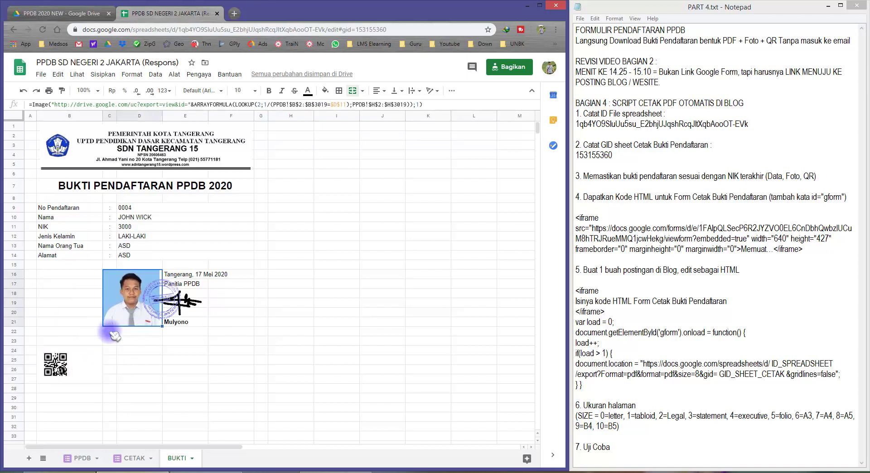
left_click(133, 228)
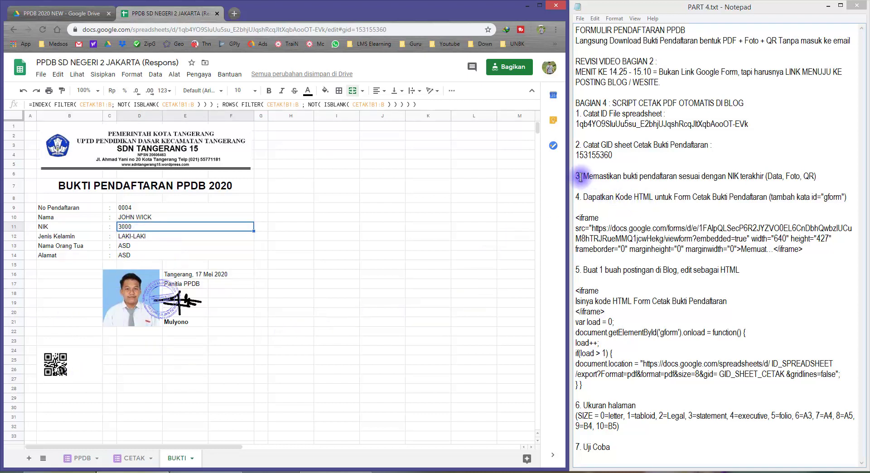
left_click_drag(574, 176, 815, 173)
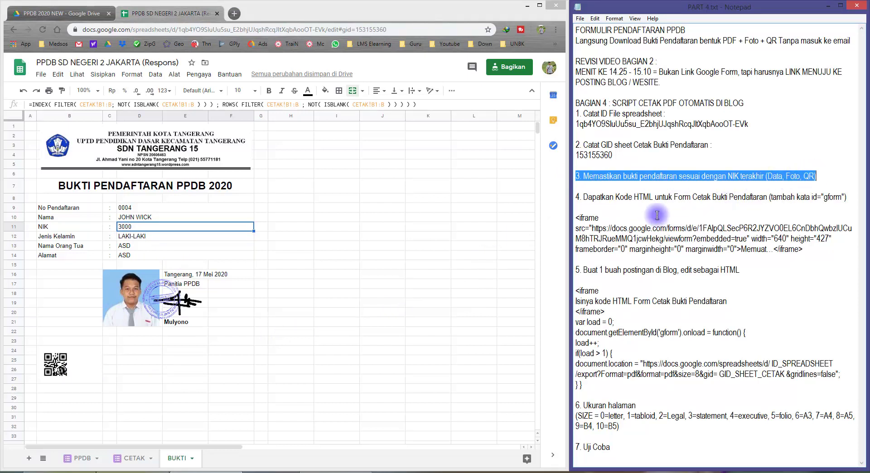
- Following item 4 of the notes, open the CETAK BUKTI PENDAFTARAN and PPDB SD NEGERI 2 JAKARTA forms from the PPDB 2020 NEW folder
left_click(621, 208)
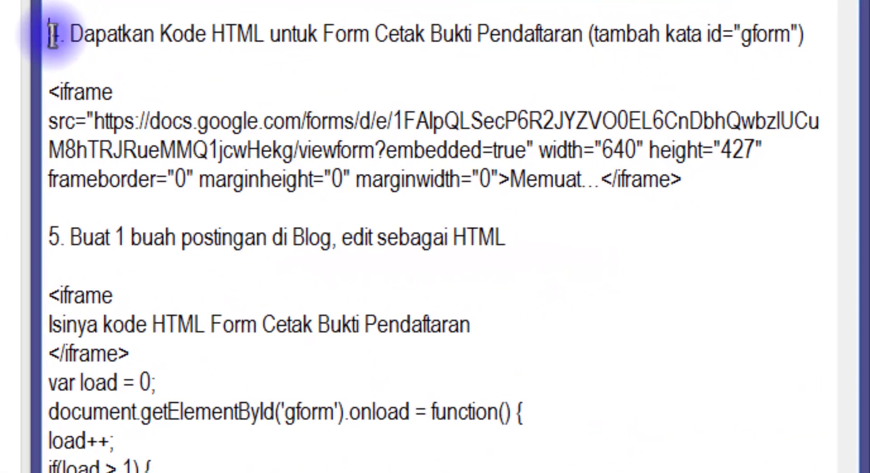
left_click_drag(169, 71, 428, 76)
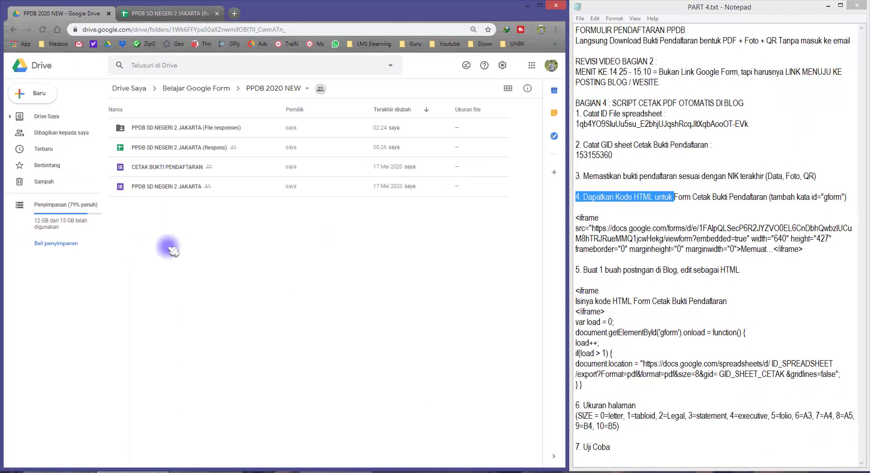
double_click(156, 168)
left_click(68, 13)
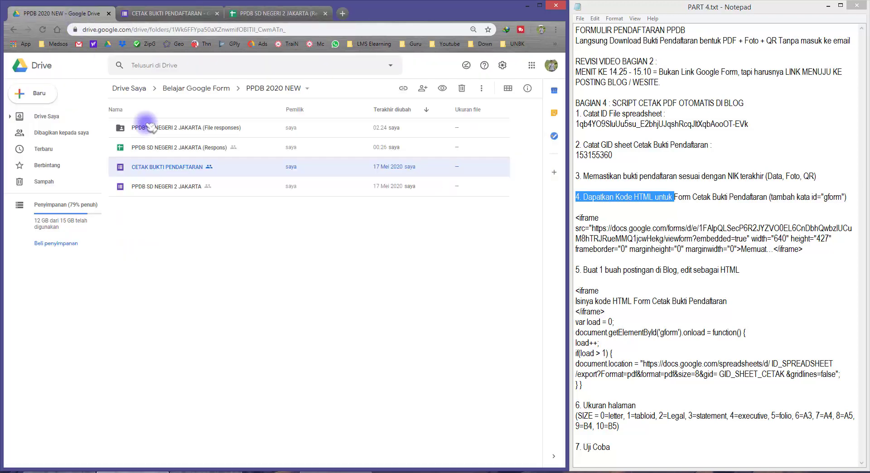
double_click(146, 188)
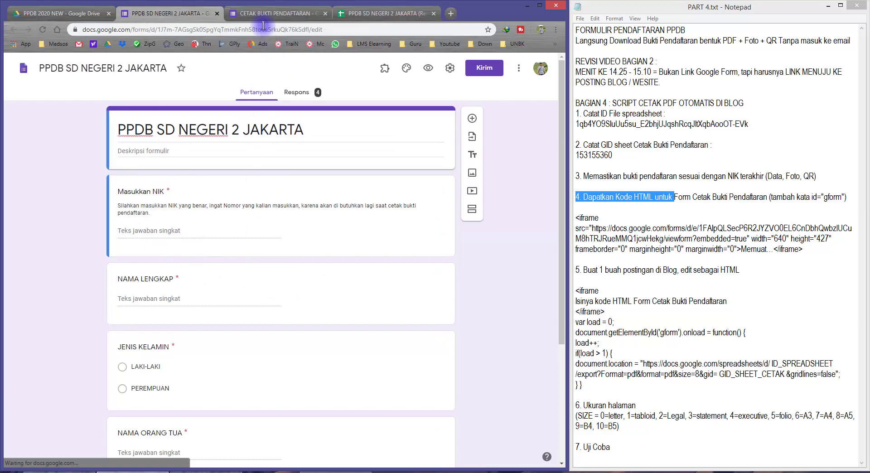
left_click(265, 13)
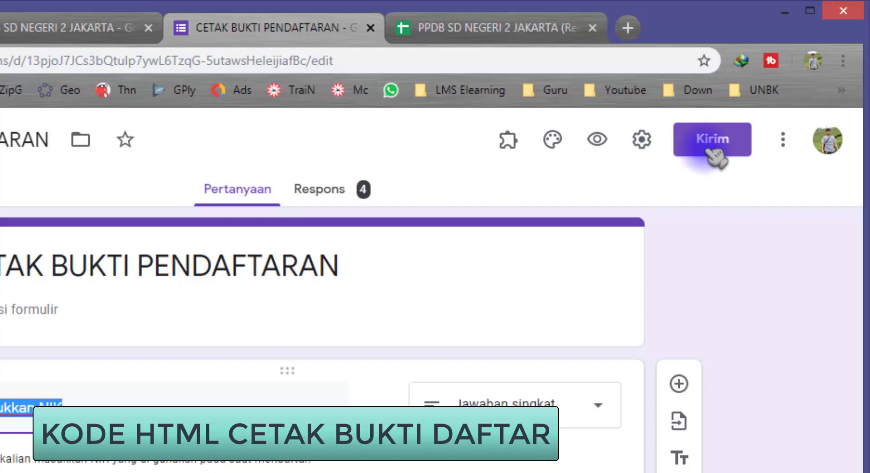
- Copy the embed HTML code of the CETAK BUKTI PENDAFTARAN form
left_click(711, 152)
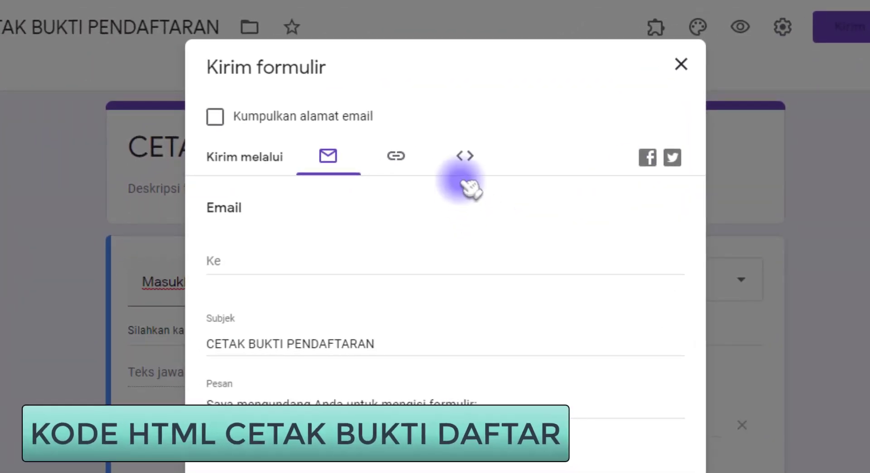
left_click(467, 156)
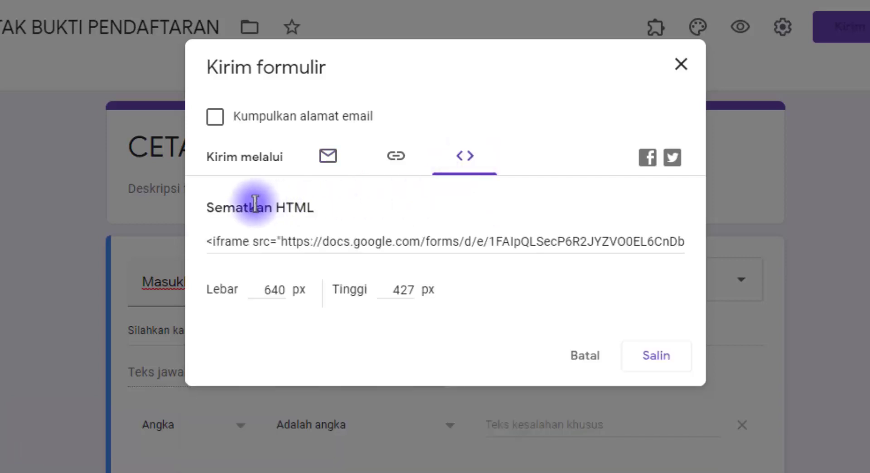
left_click_drag(356, 216, 361, 209)
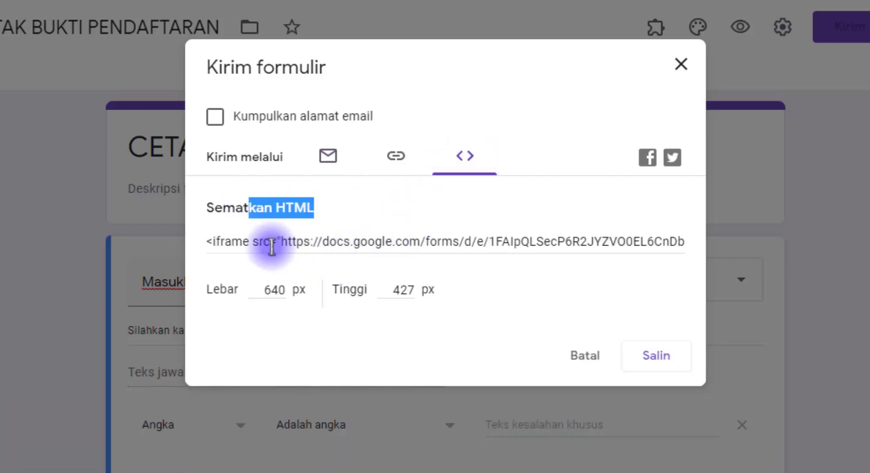
left_click(235, 242)
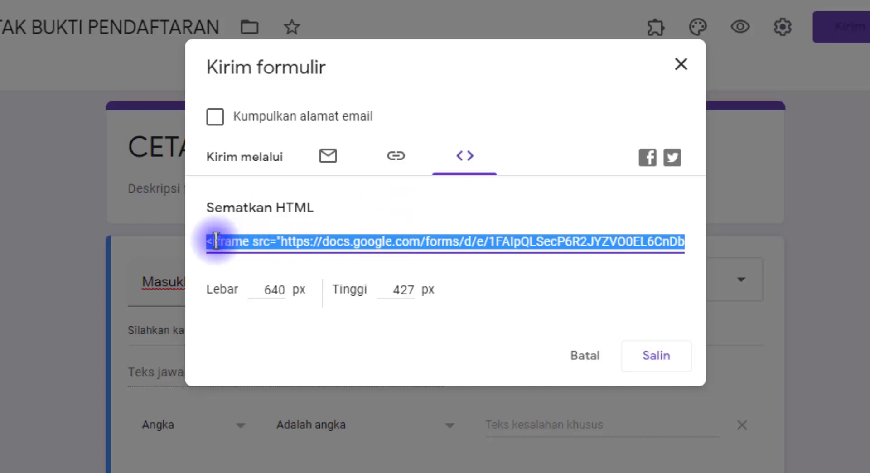
left_click(666, 361)
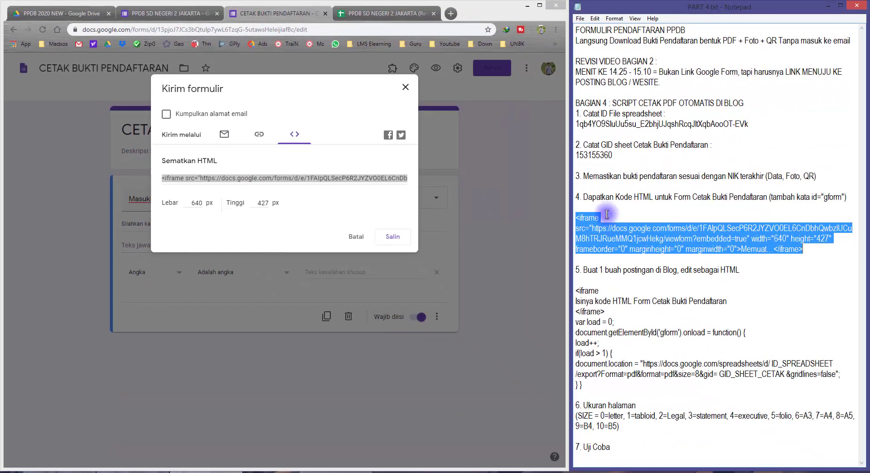
- Replace the iframe code under item 4 of the PART 4.txt notes with the copied form embed code
left_click(588, 213)
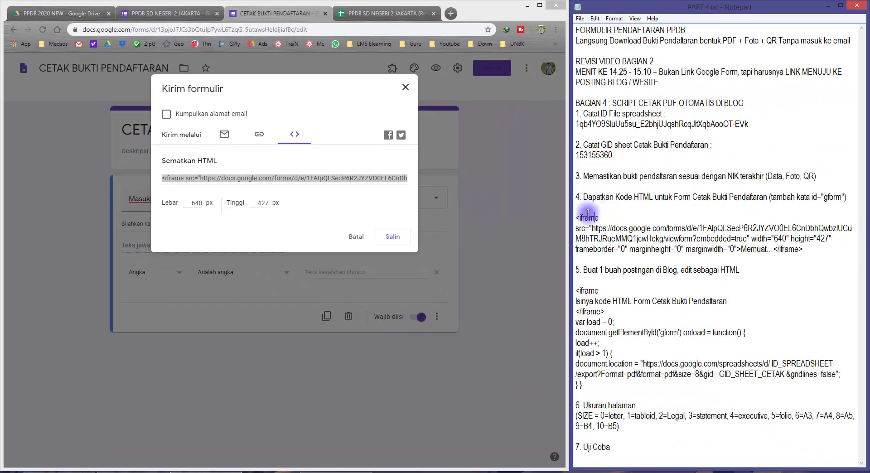
left_click_drag(577, 217, 790, 250)
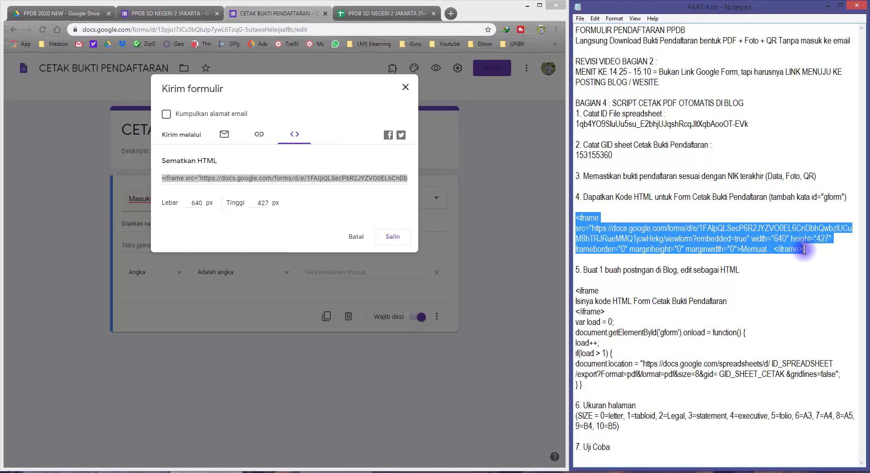
key("Delete")
type("<iframe src=\"https://docs.google.com/forms/d/e/1FAIpQLSecP6R2JYZVO0EL6CnDbhQwbzlUCuM8hTRJRueMMQ1jcwHekg/viewform?embedded=true\" width=\"640\" height=\"427\" frameborder=\"0\" marginheight=\"0\" marginwidth=\"0\">Memuat...</iframe>")
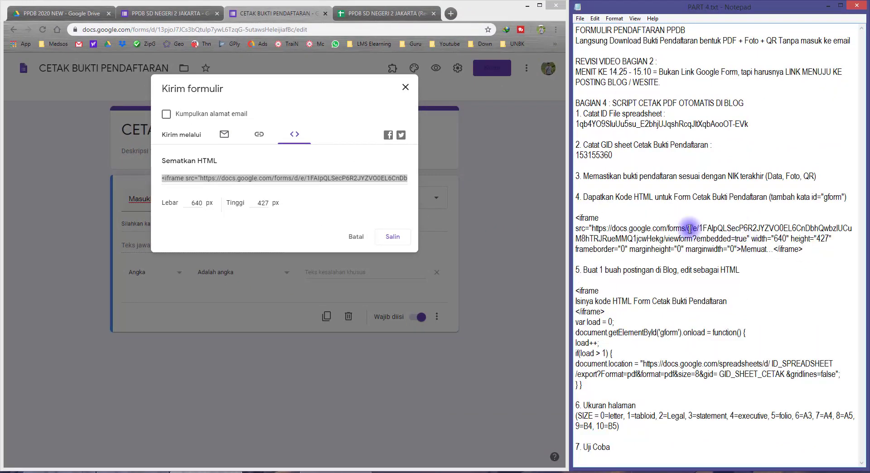
- Copy the print form's embed code once more and close the send form dialog
left_click(258, 178)
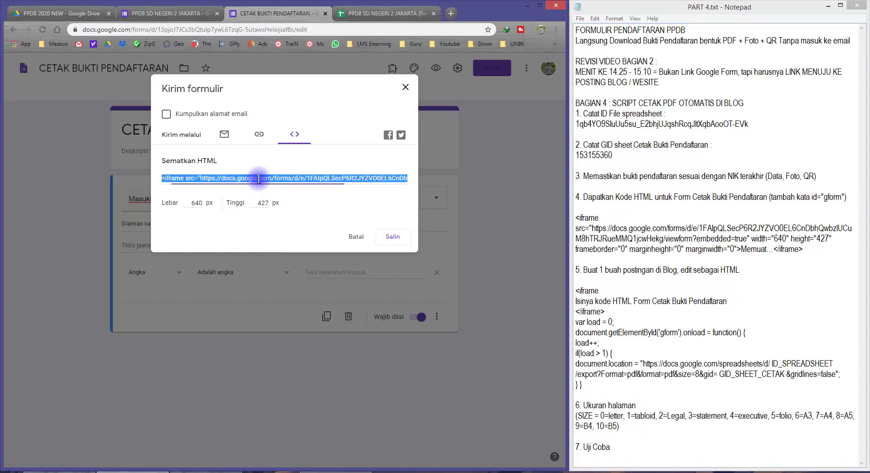
left_click(379, 233)
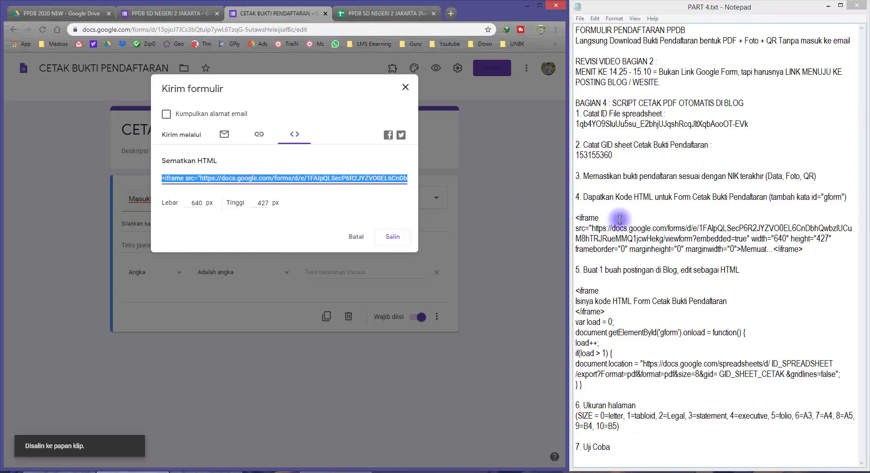
left_click(356, 236)
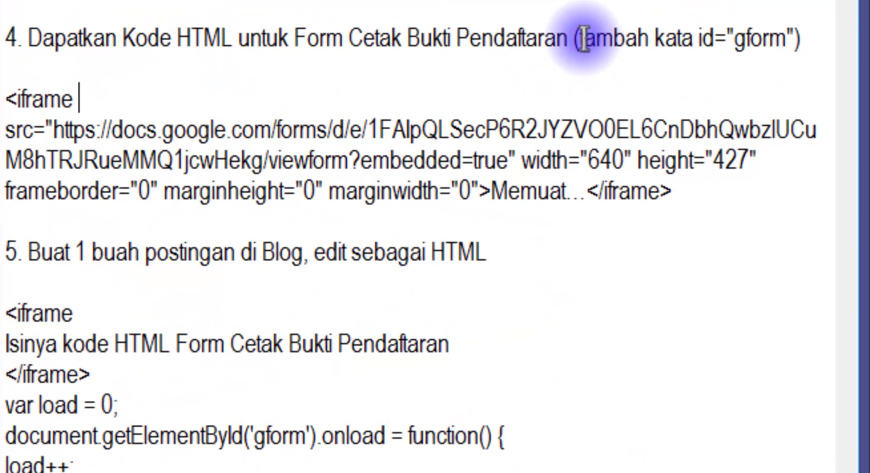
- Insert id="gform" after <iframe in the item 4 embed code, keeping both on the same line
left_click_drag(606, 61, 699, 39)
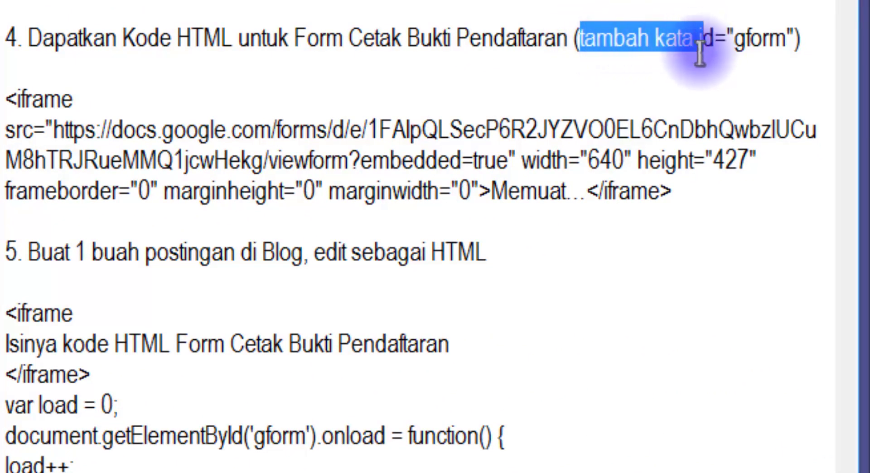
left_click(697, 39)
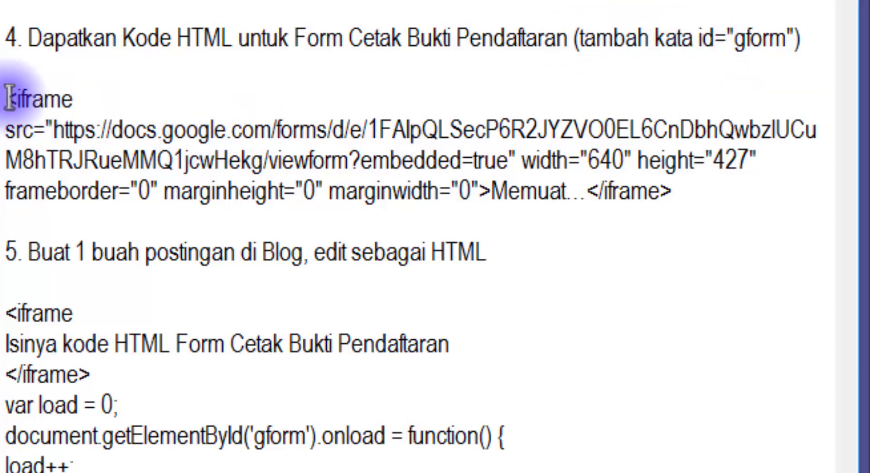
left_click_drag(9, 98, 684, 196)
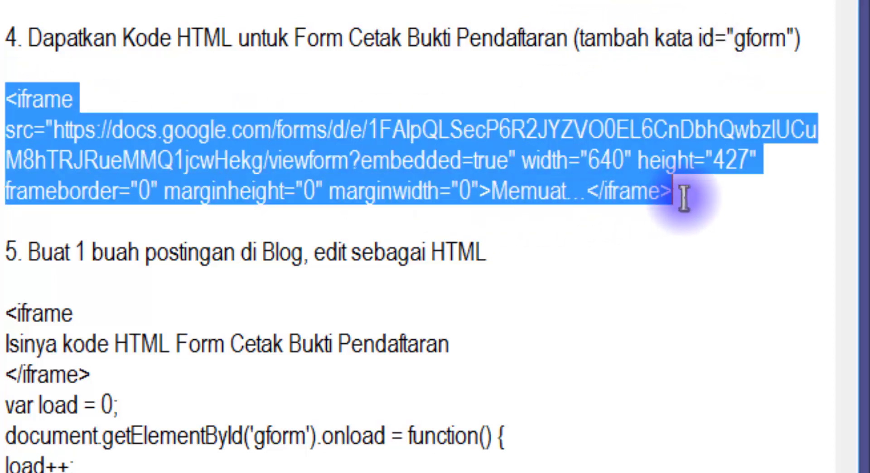
left_click(660, 41)
left_click_drag(698, 39, 800, 38)
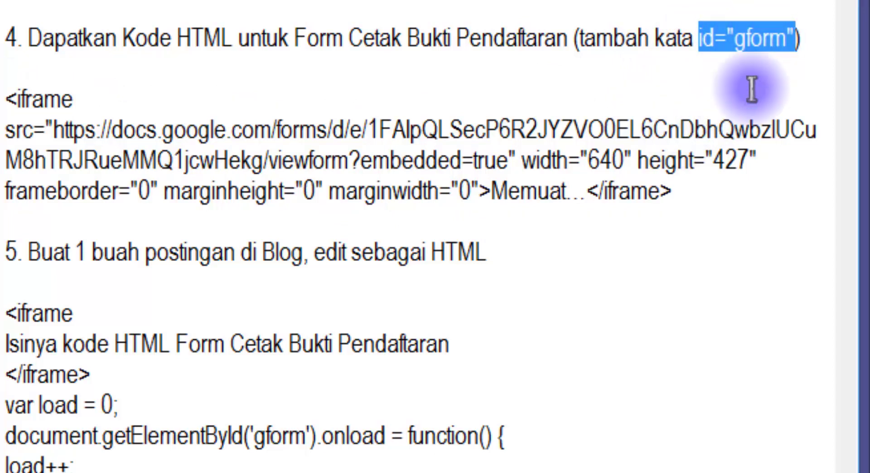
left_click(91, 97)
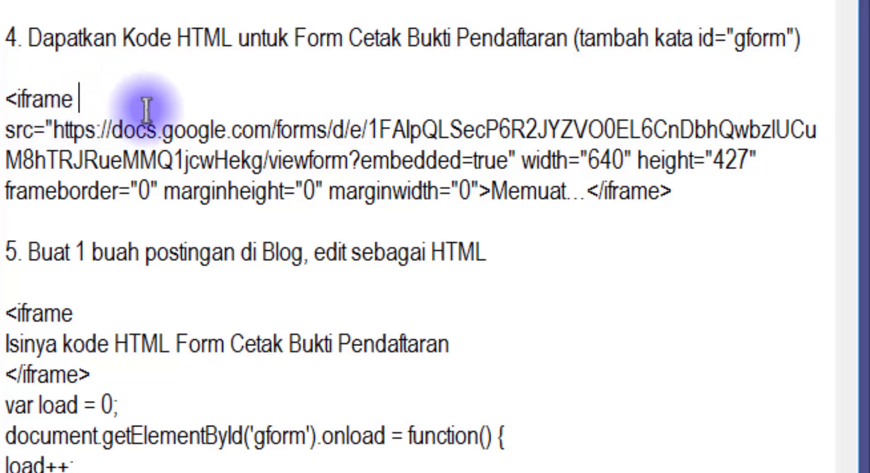
key("ctrl+v")
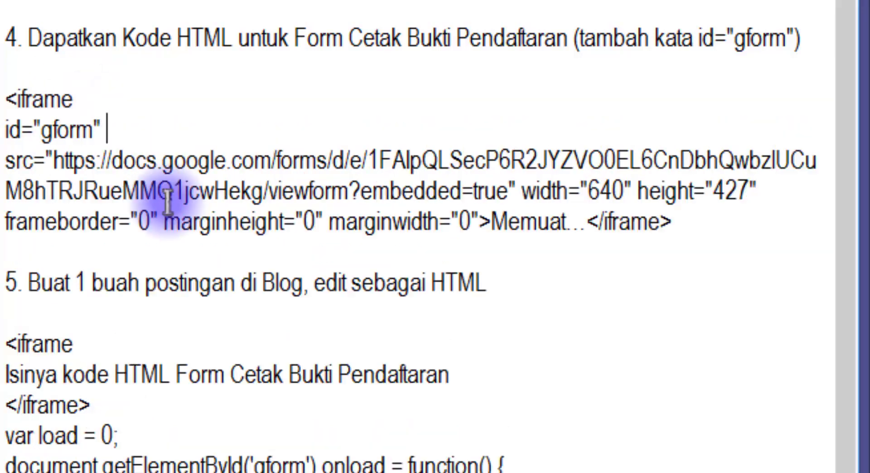
left_click(93, 98)
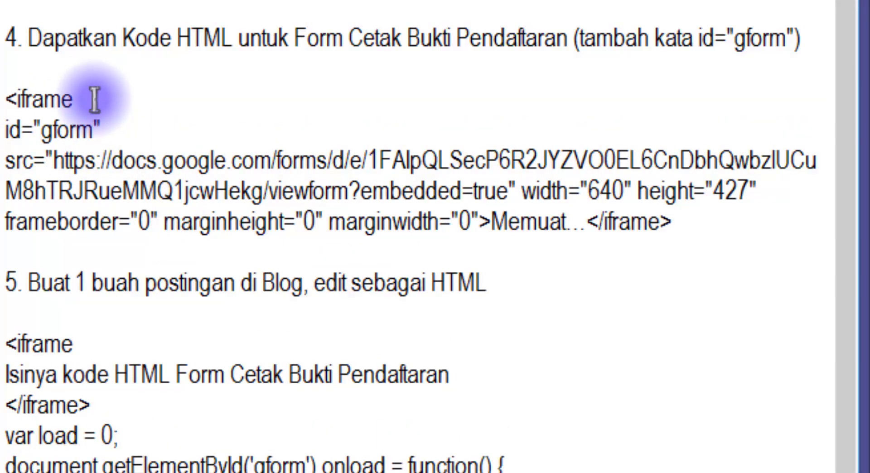
key("Delete")
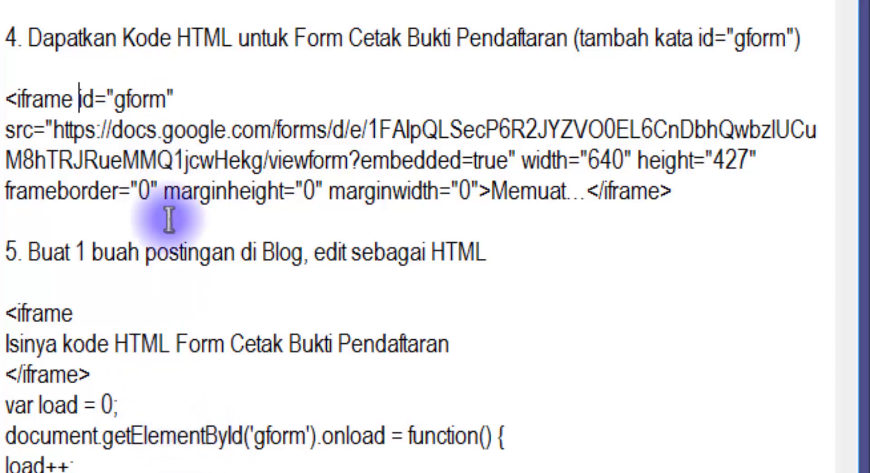
- Compare the id="gform" attribute in the iframe code with the 'gform' name in the script's getElementById call
key("shift+End")
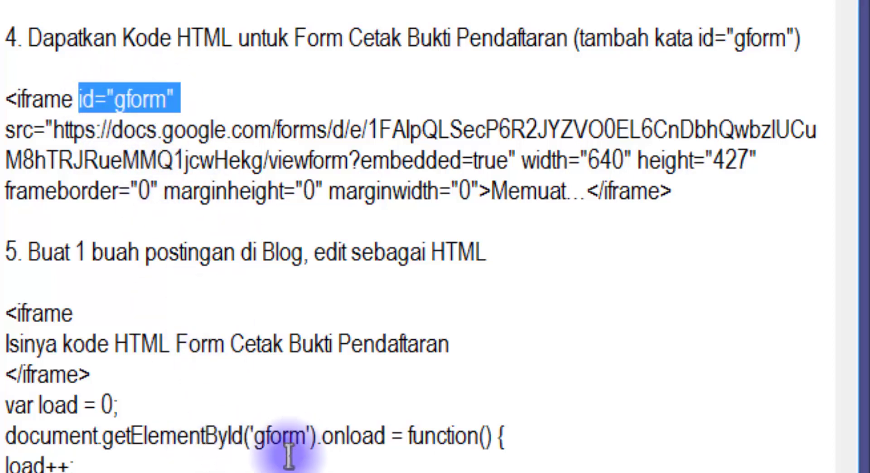
left_click(257, 436)
left_click_drag(257, 436, 308, 436)
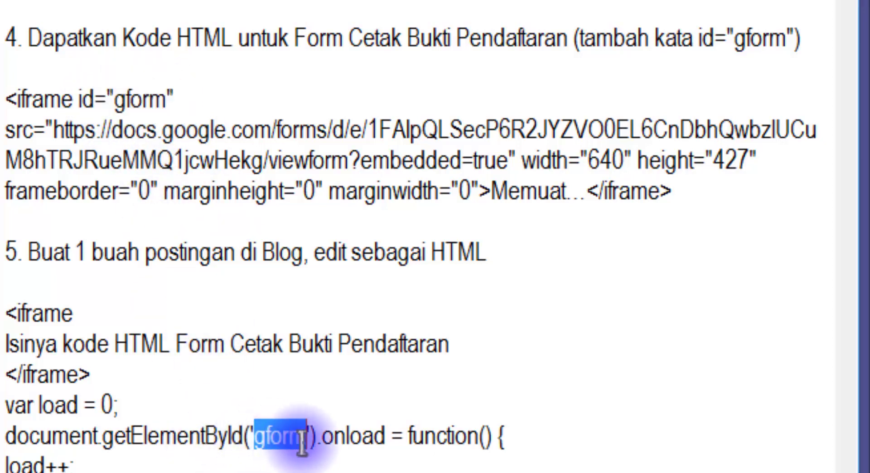
left_click(199, 89)
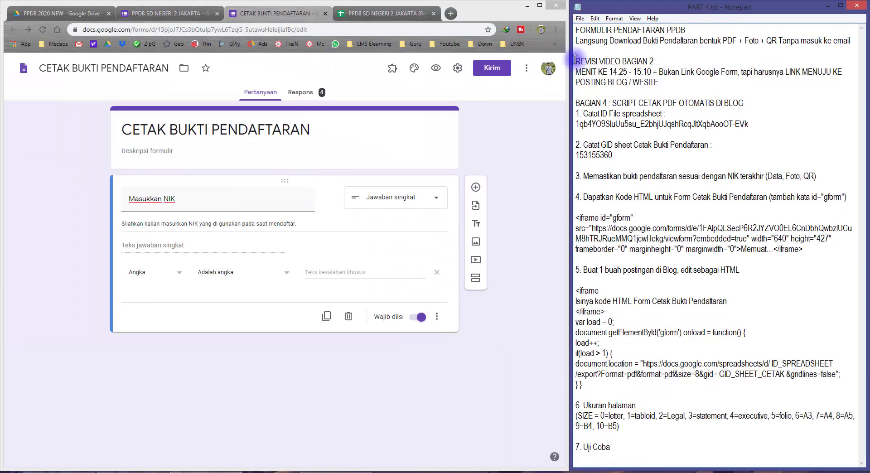
- Read the REVISI VIDEO BAGIAN 2 note and review the questions on the PPDB SD NEGERI 2 JAKARTA form
left_click_drag(575, 61, 662, 72)
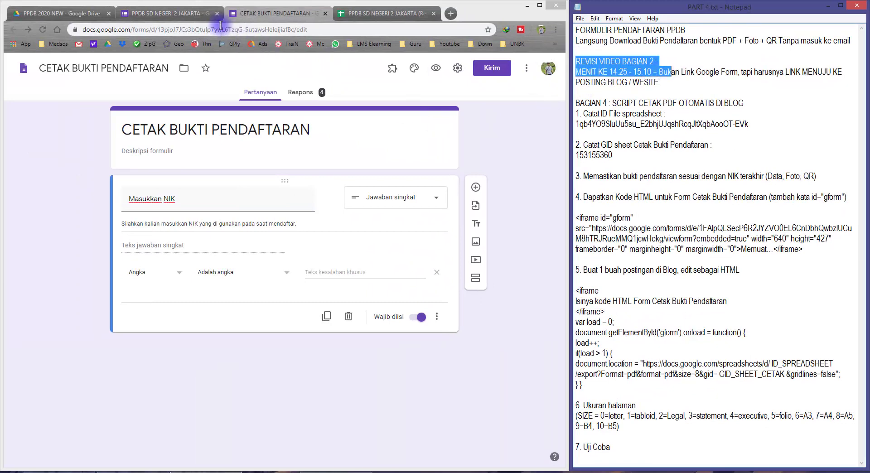
left_click(194, 14)
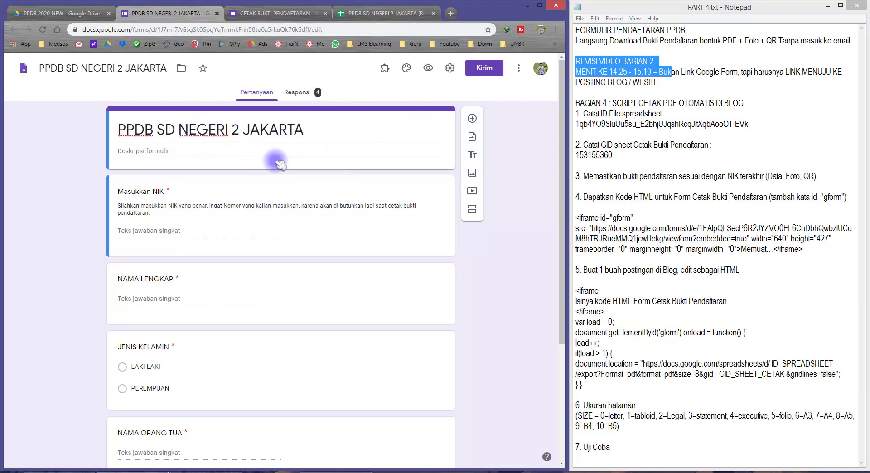
scroll(281, 182, "down", 3)
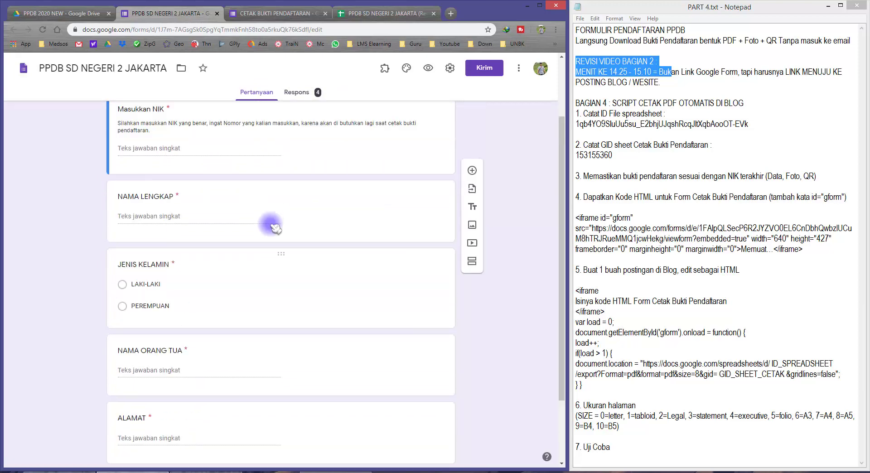
scroll(276, 227, "up", 3)
scroll(274, 233, "down", 4)
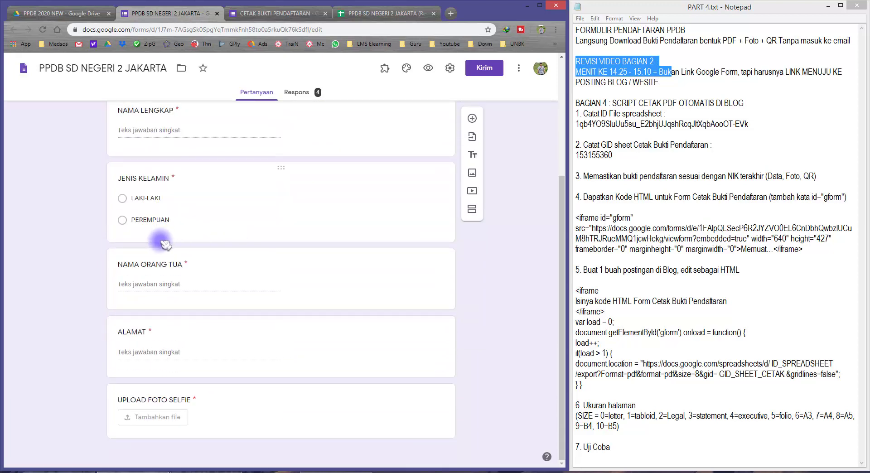
scroll(164, 243, "up", 4)
scroll(165, 239, "down", 4)
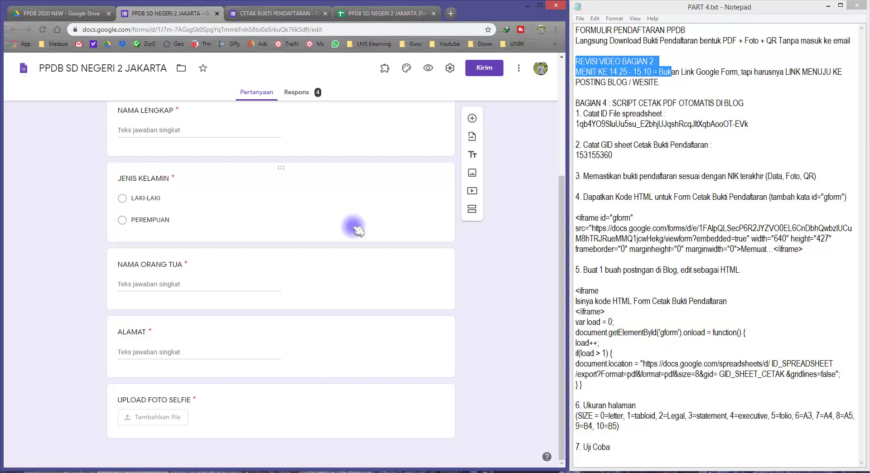
left_click(474, 68)
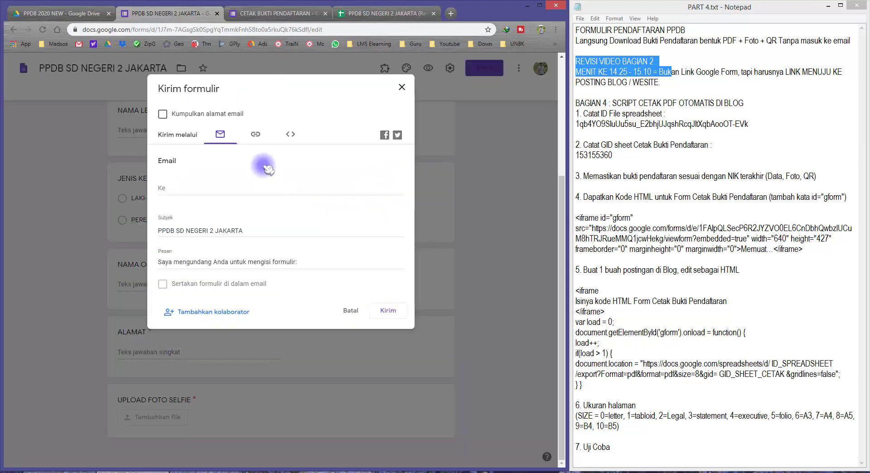
left_click(401, 87)
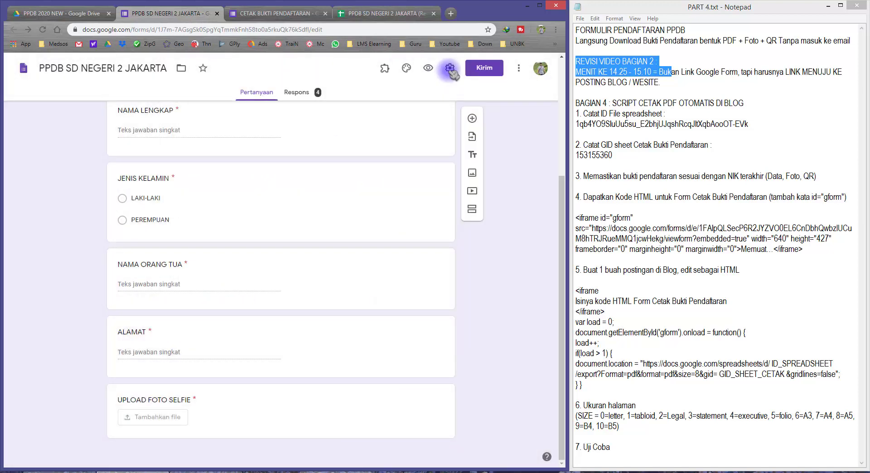
- Delete the print form link from the confirmation message in the registration form's presentation settings and save the settings
left_click(450, 69)
left_click(278, 115)
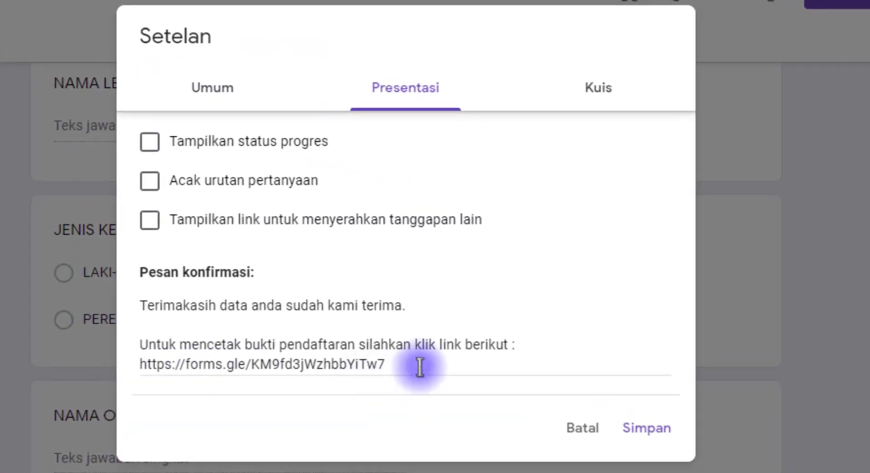
left_click(269, 241)
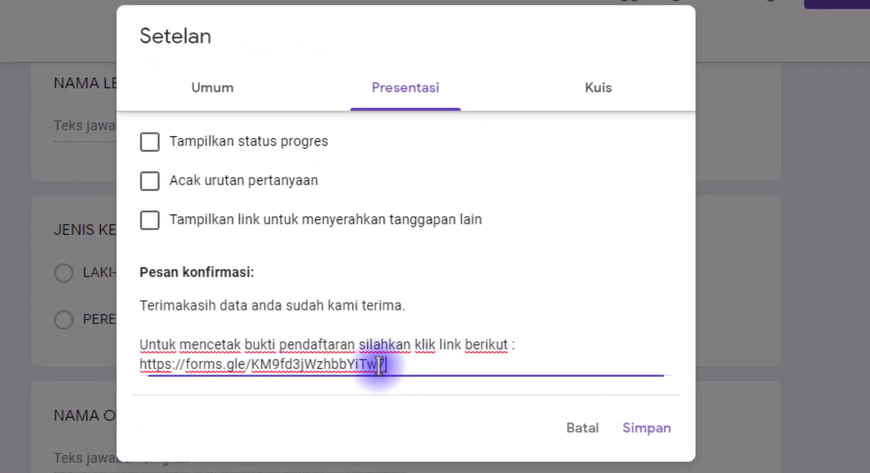
left_click_drag(402, 363, 134, 361)
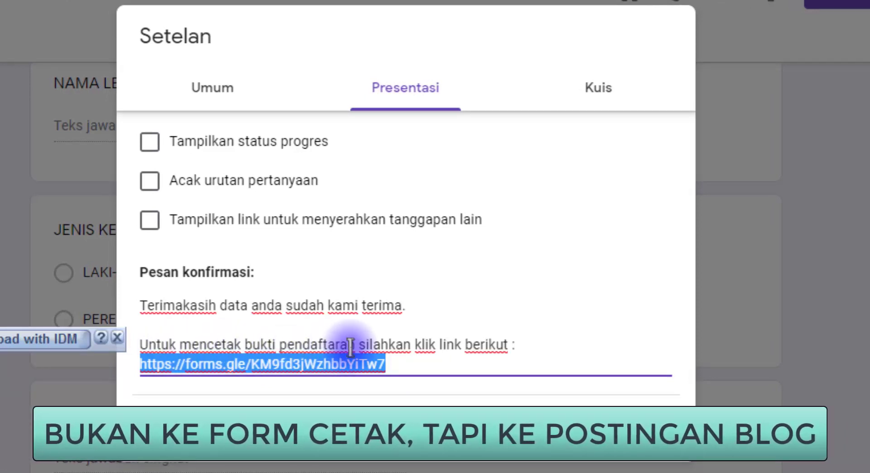
left_click(388, 364)
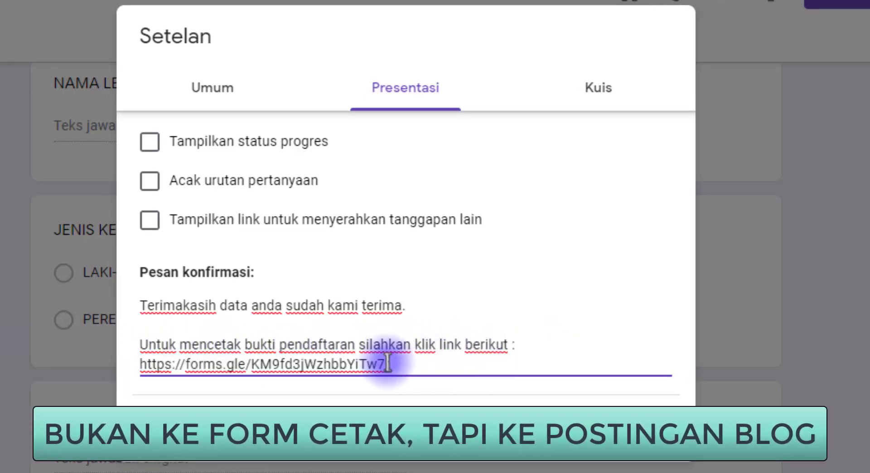
left_click_drag(398, 357, 136, 369)
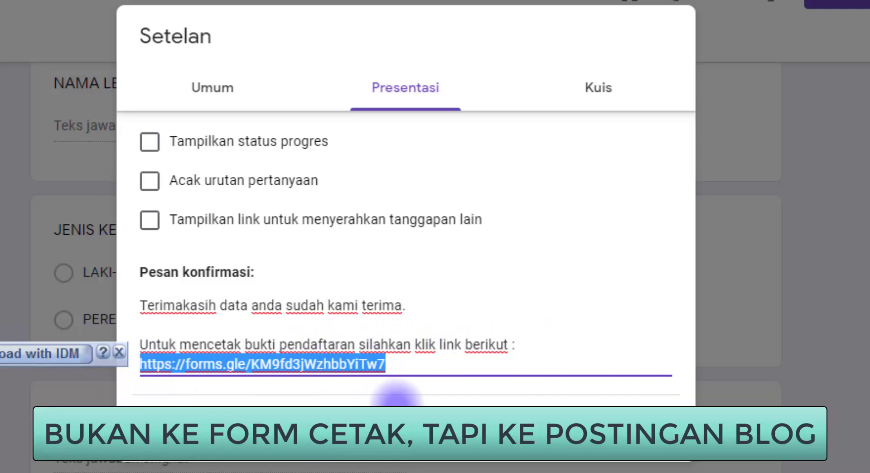
key("BackSpace")
key("BackSpace")
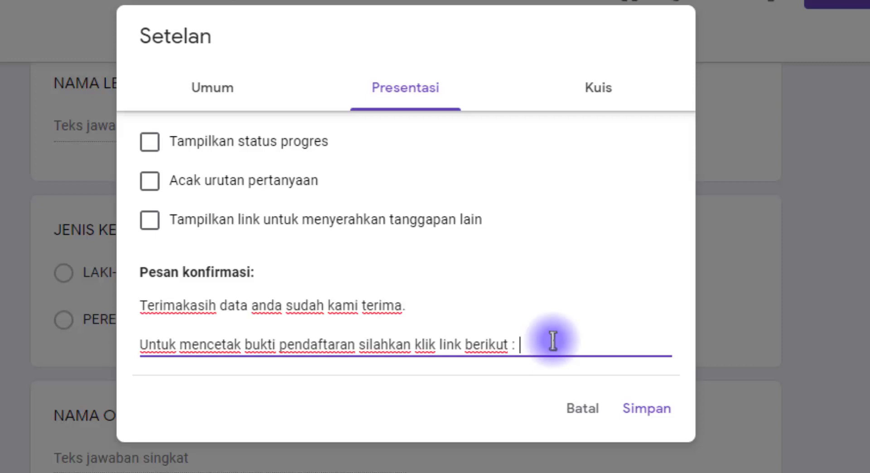
left_click(650, 420)
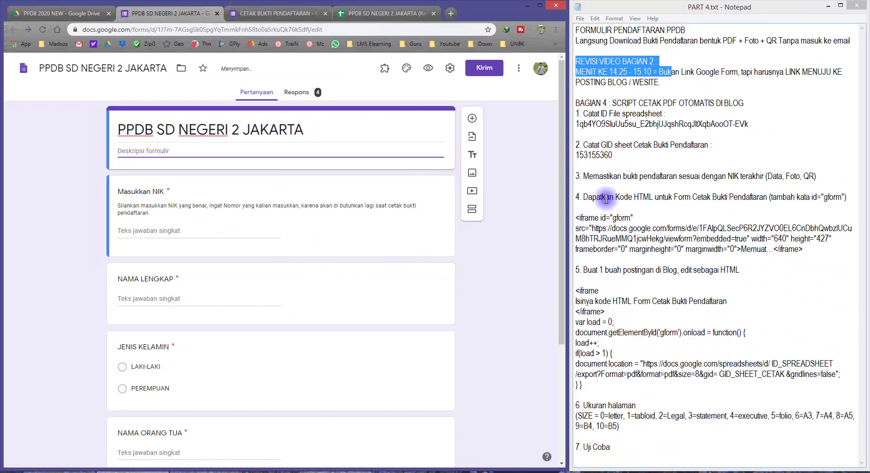
- Open the Blogger dashboard in a new browser tab and create a new post
left_click_drag(584, 271, 746, 270)
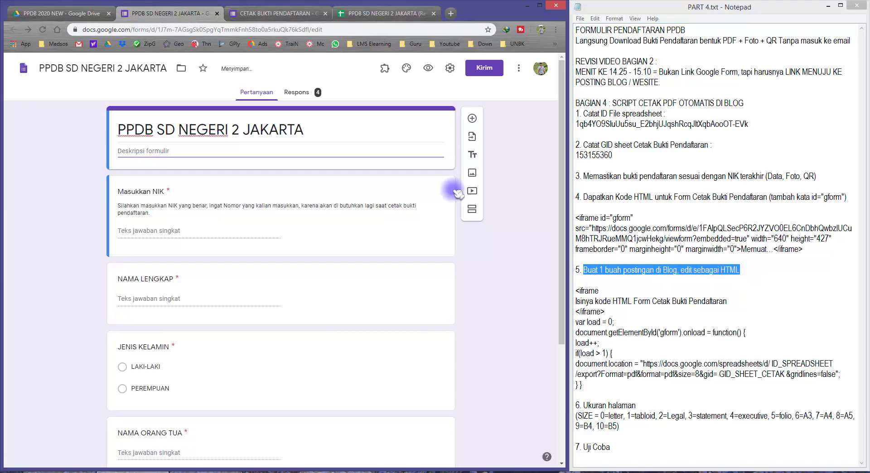
left_click(455, 16)
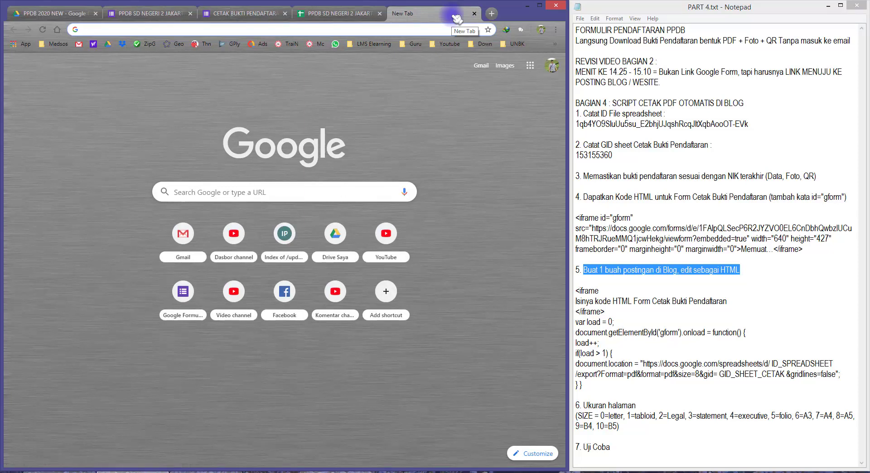
left_click(556, 46)
mouse_move(535, 123)
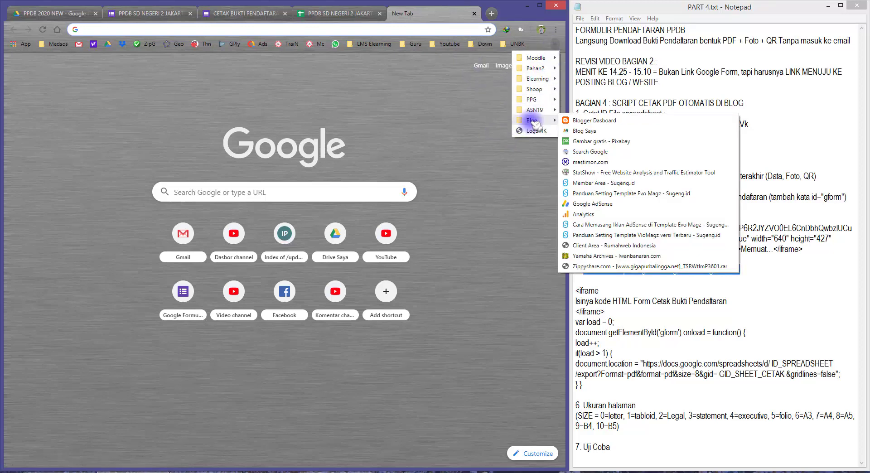
left_click(598, 121)
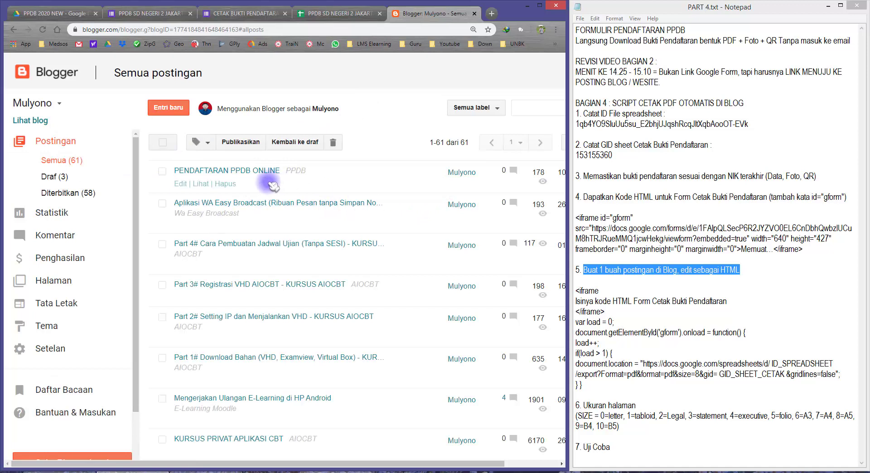
left_click(177, 111)
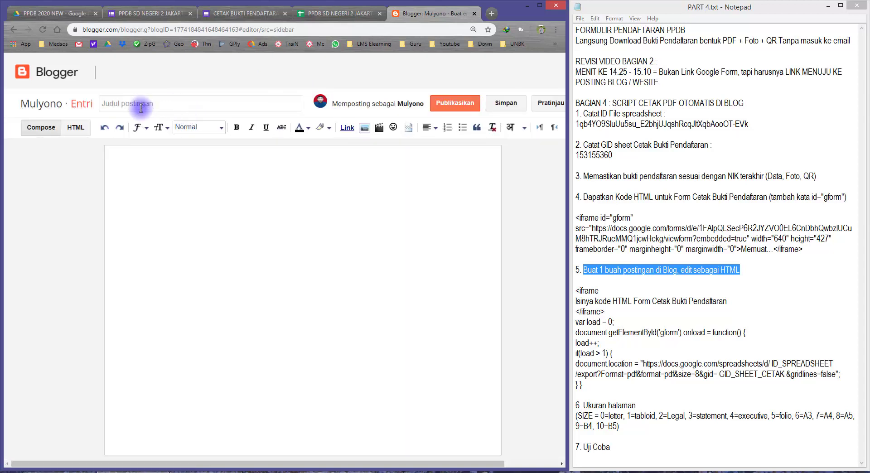
- Title the post "CETAK PPDB 2020 SD JAKARTA" and switch its editor to HTML mode
left_click(125, 106)
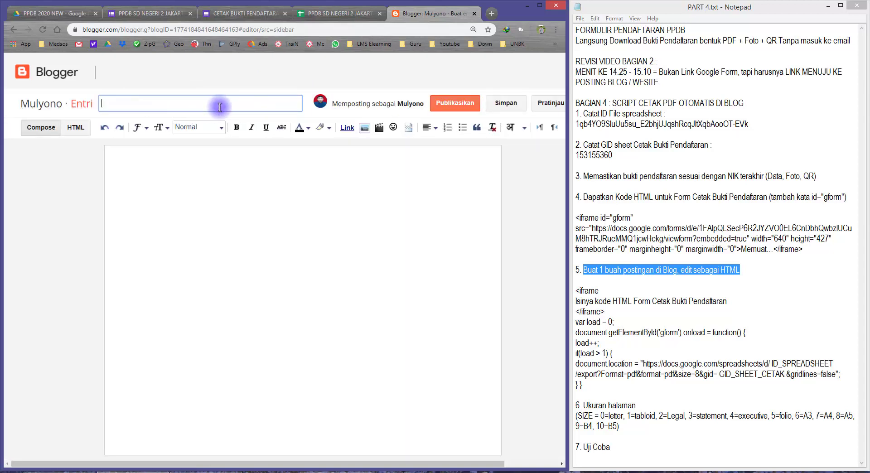
type("K P")
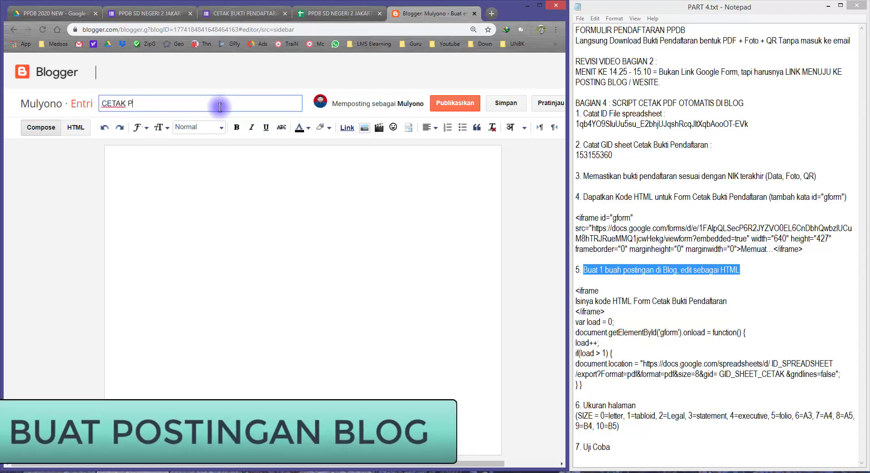
type("PDB 2020 SD JAKARTA")
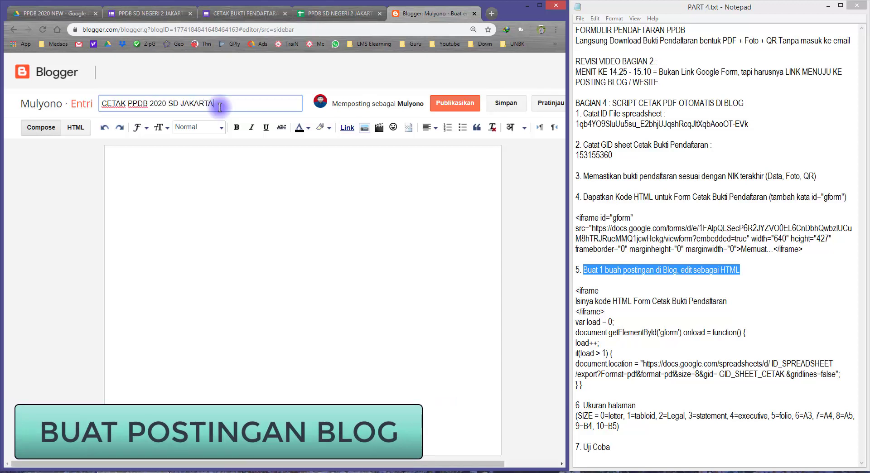
left_click(540, 5)
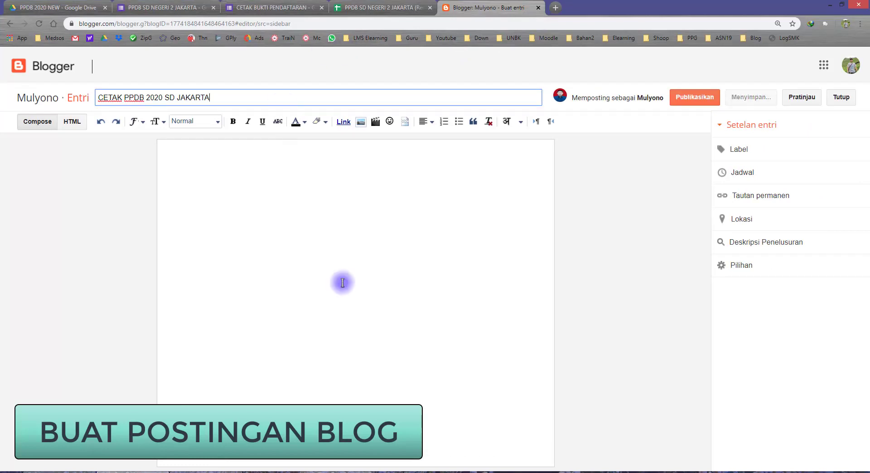
key("alt+Tab")
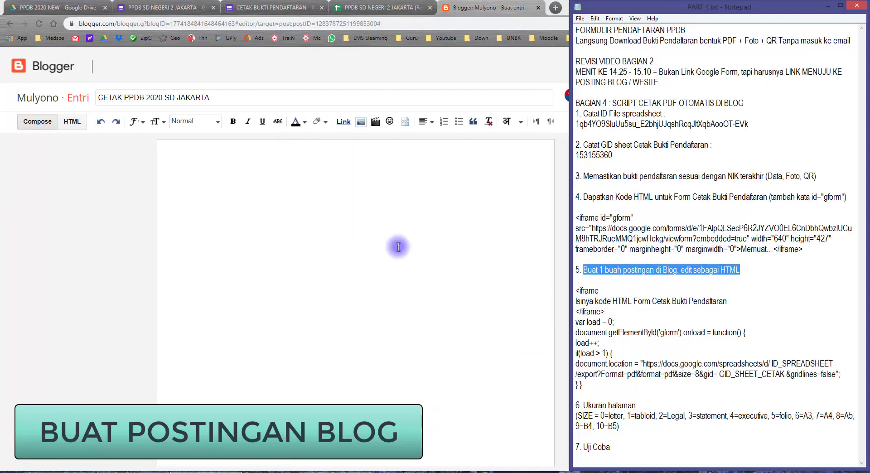
left_click(224, 188)
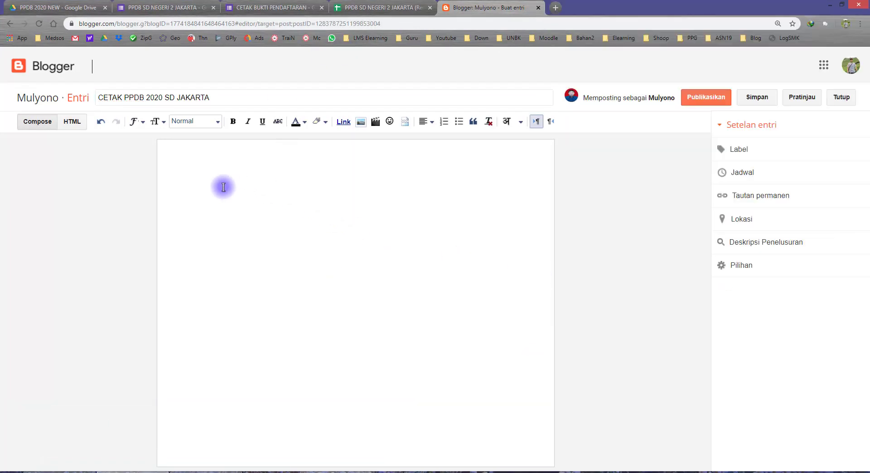
left_click_drag(205, 99, 126, 93)
left_click(85, 93)
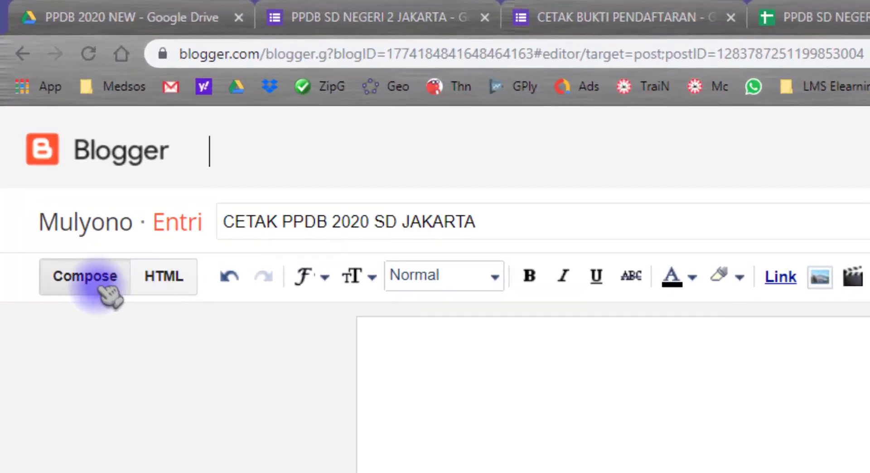
left_click(162, 286)
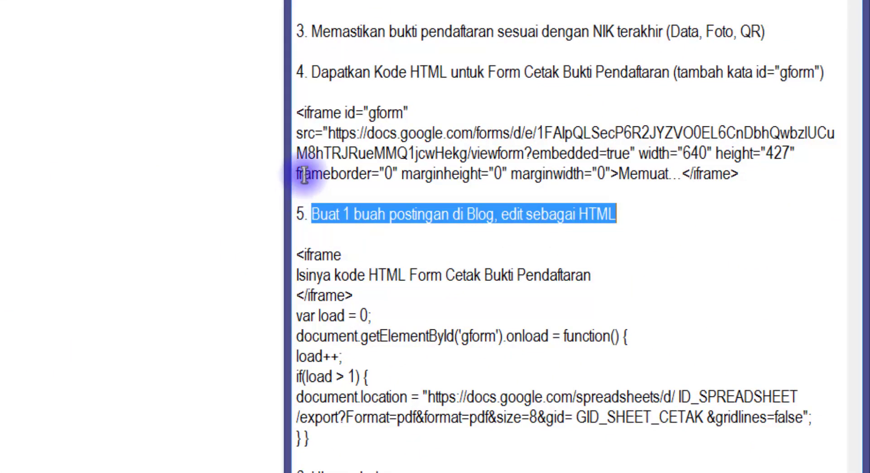
- Replace the post's default div markup with the iframe embed code from item 4 of the notes, including id="gform"
left_click_drag(290, 113, 761, 175)
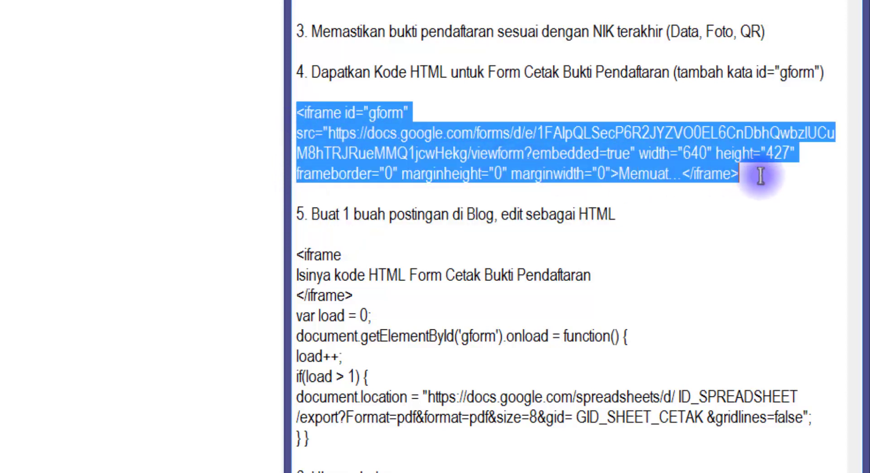
left_click_drag(296, 254, 356, 291)
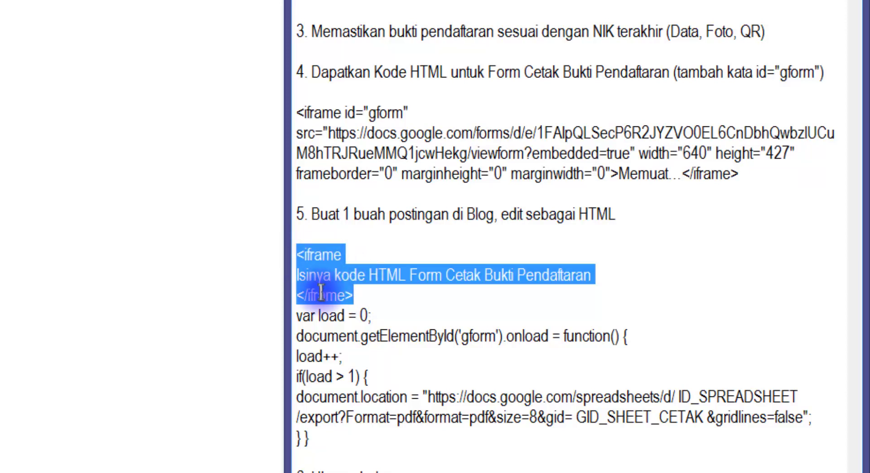
mouse_move(739, 173)
left_mouse_down()
mouse_move(412, 150)
mouse_move(268, 120)
mouse_move(748, 174)
left_mouse_up()
left_click(295, 112)
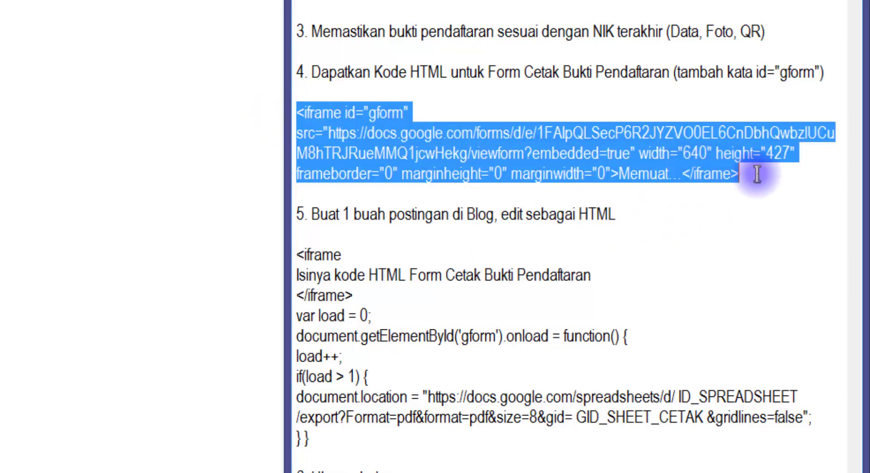
left_click(135, 201)
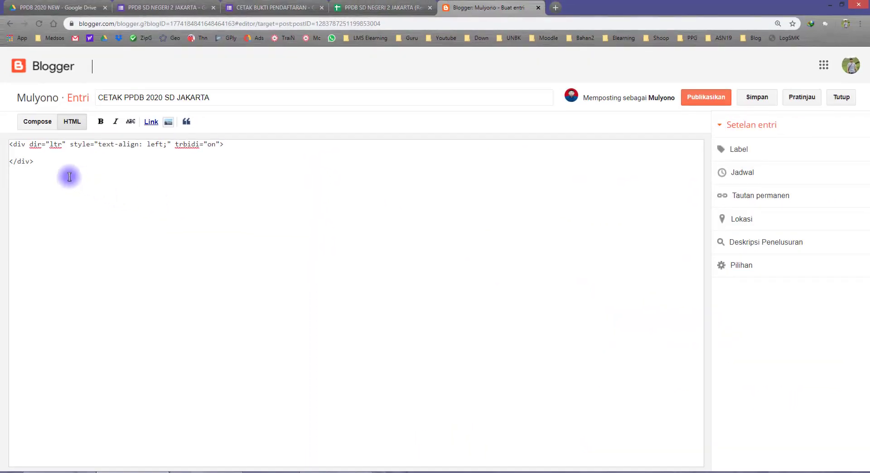
left_click_drag(68, 176, 1, 144)
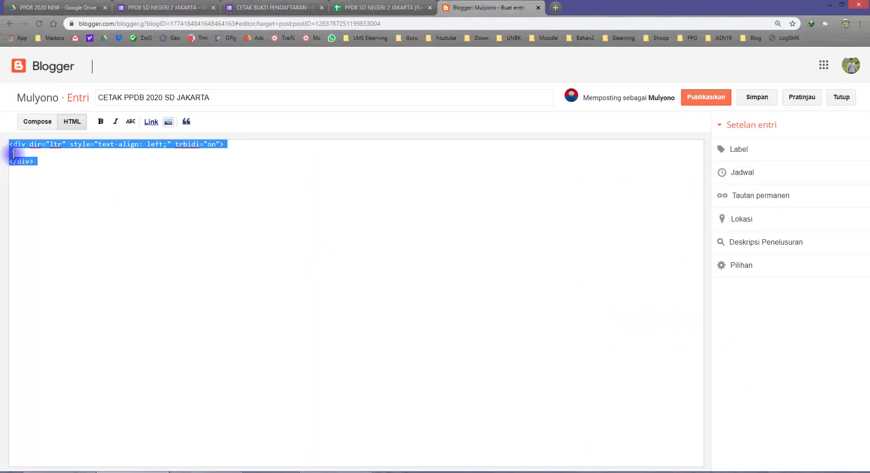
key("Delete")
type("<iframe id=\"gform\" src=\"https://docs.google.com/forms/d/e/1FAIpQLSecP6R2JYZVO0EL6CnDbhQwbzlUCuM8hTRJRueMMQ1jcwHekg/viewform?embedded=true\" width=\"640\" height=\"427\" frameborder=\"0\" marginheight=\"0\" marginwidth=\"0\">Memuat…</iframe>")
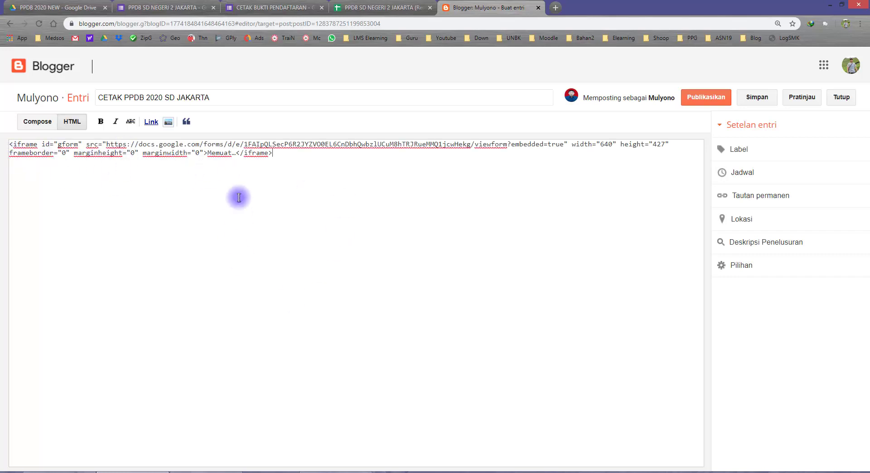
- Arrange the browser window beside the notes and compare the post's iframe code with the item 4 code
double_click(582, 7)
left_click_drag(358, 32, 311, 23)
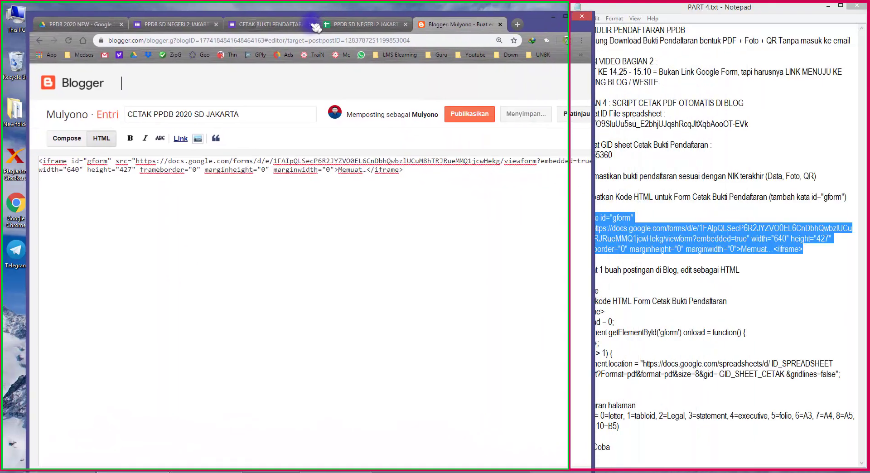
left_click(638, 238)
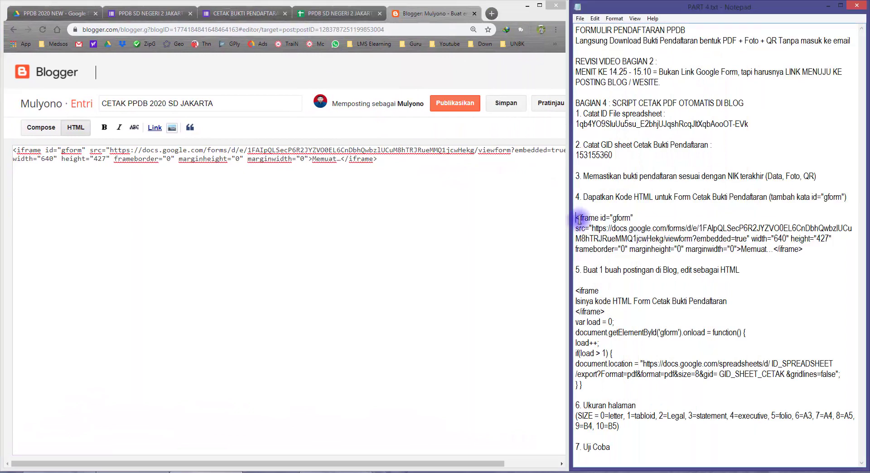
left_click_drag(579, 221, 803, 255)
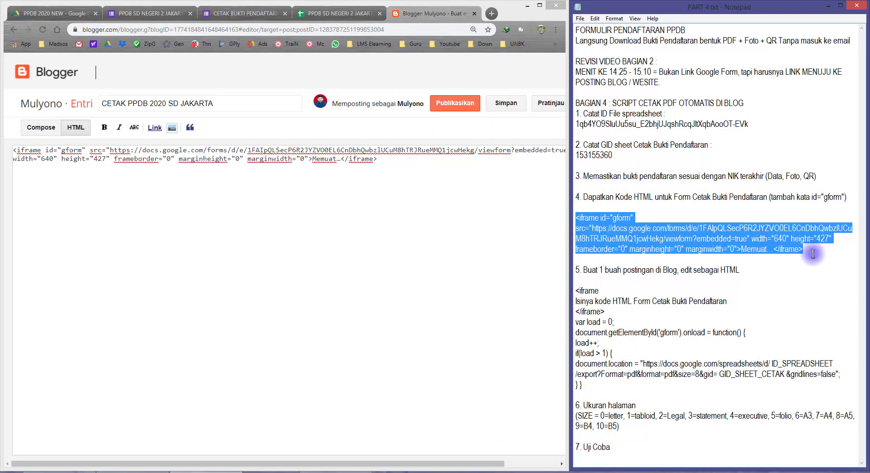
left_click(412, 186)
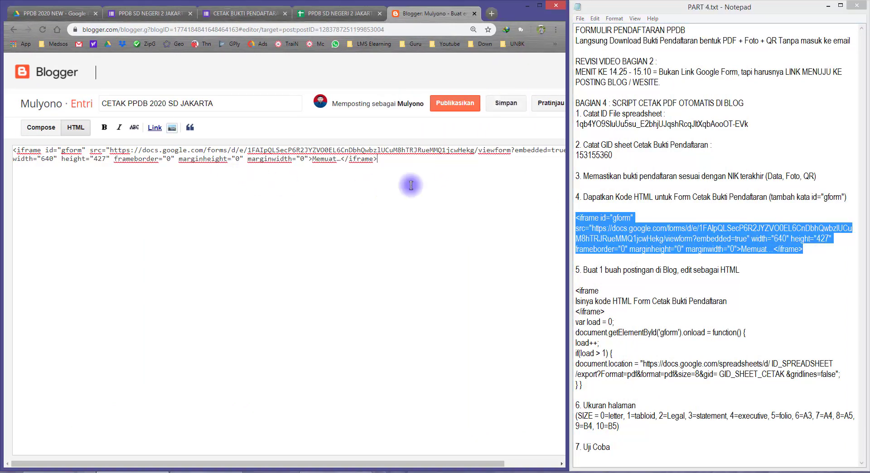
left_click_drag(437, 464, 358, 464)
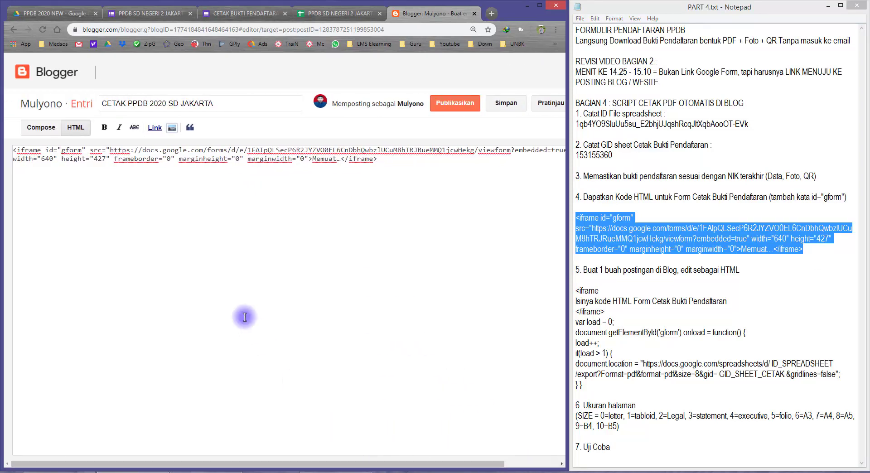
- Copy the item 5 script in the notes, from "var load = 0;" through the closing braces
left_click(600, 322)
left_click_drag(575, 322, 628, 387)
key("ctrl+c")
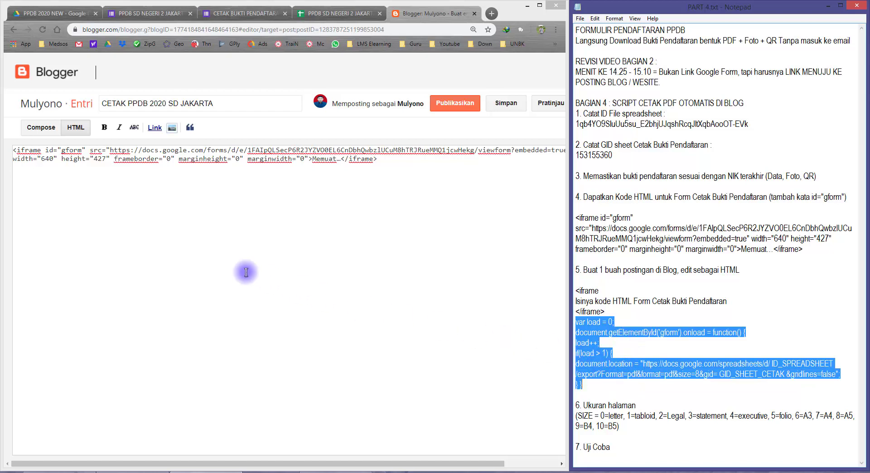
- Paste the item 5 script below the iframe code and join the "/export?Format=pdf" part onto the document.location line
left_click(64, 218)
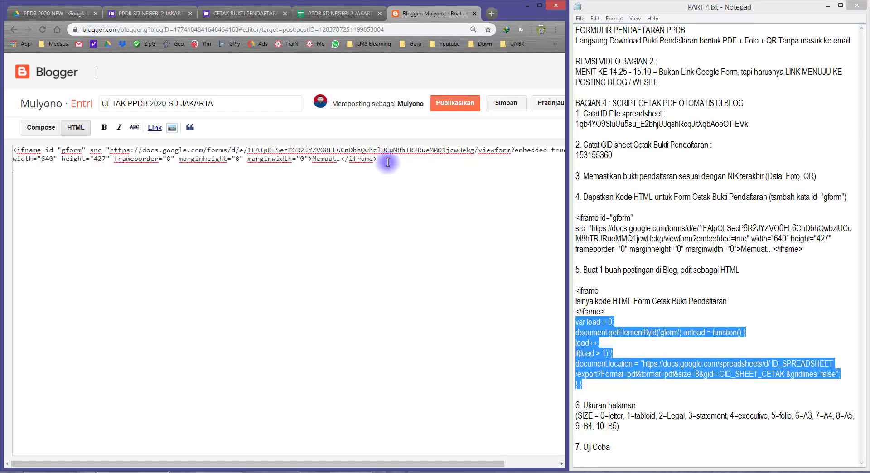
key("ctrl+v")
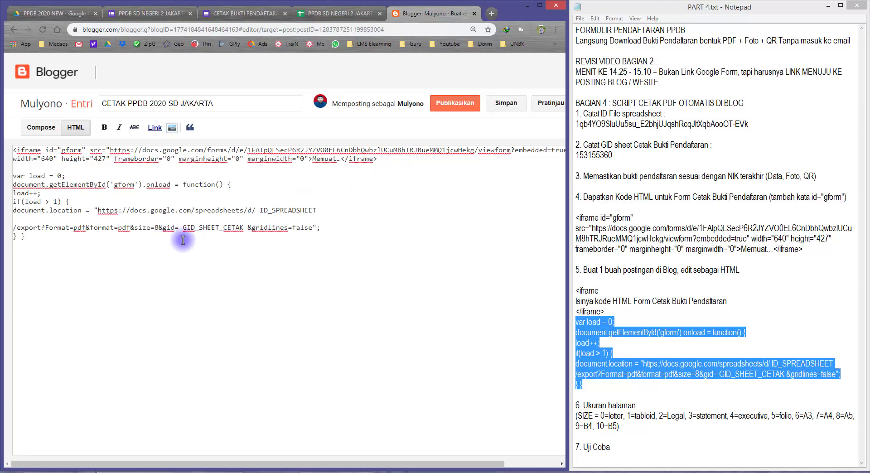
left_click(333, 211)
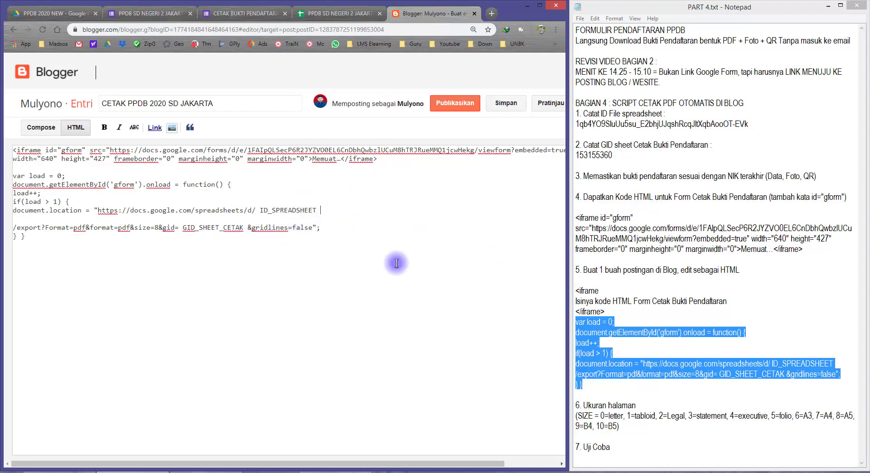
key("Delete")
key("Delete")
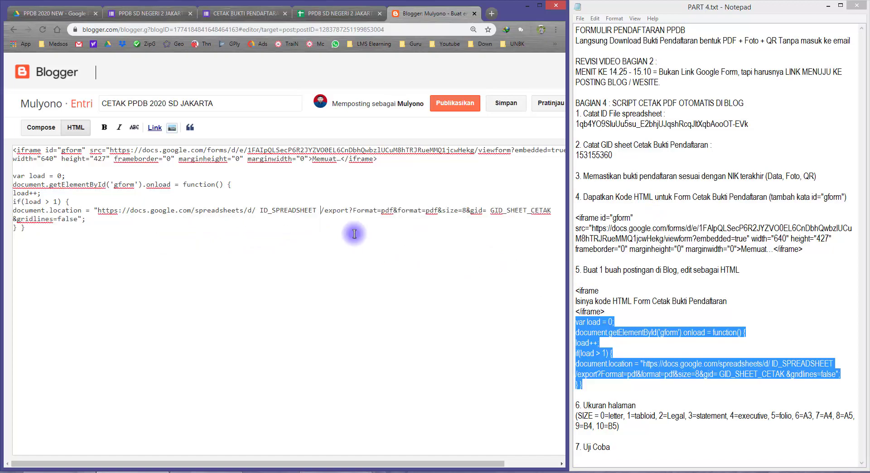
key("Delete")
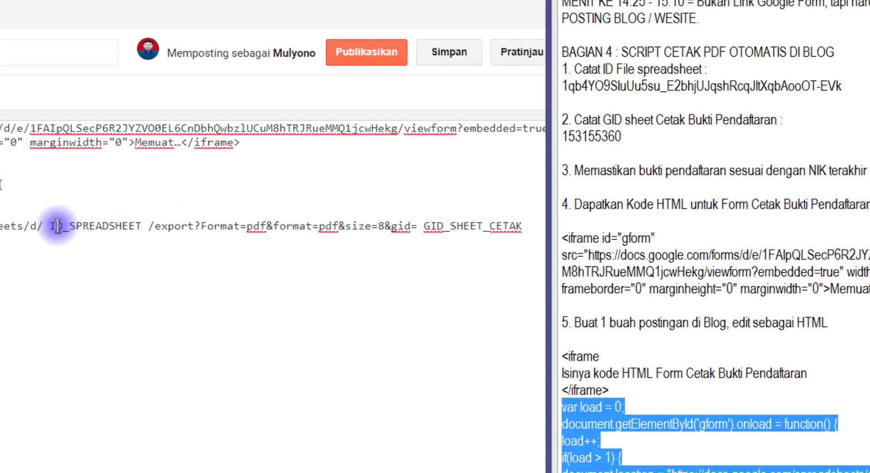
- Replace the ID_SPREADSHEET placeholder in the post's document.location link with the spreadsheet file ID from item 1 of the notes
left_click_drag(50, 226, 151, 227)
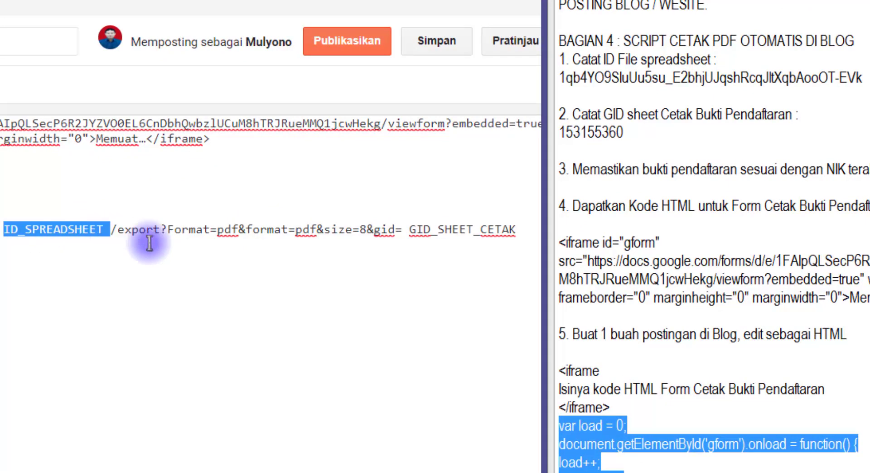
left_click(415, 229)
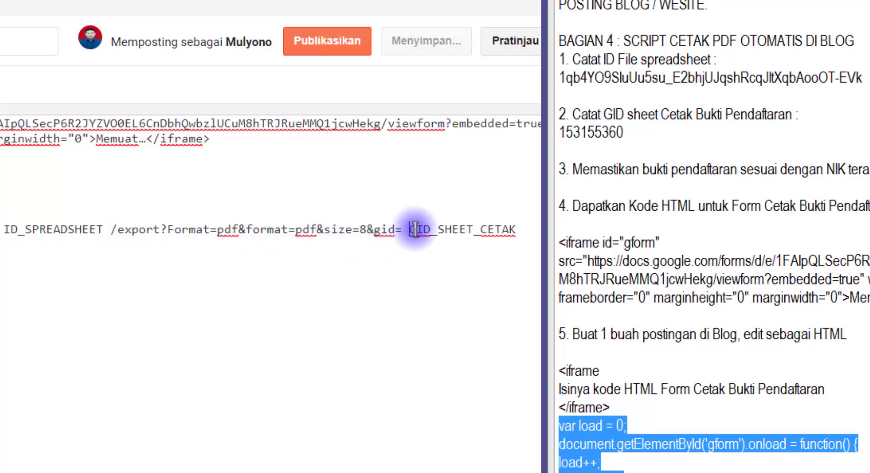
left_click_drag(415, 229, 508, 230)
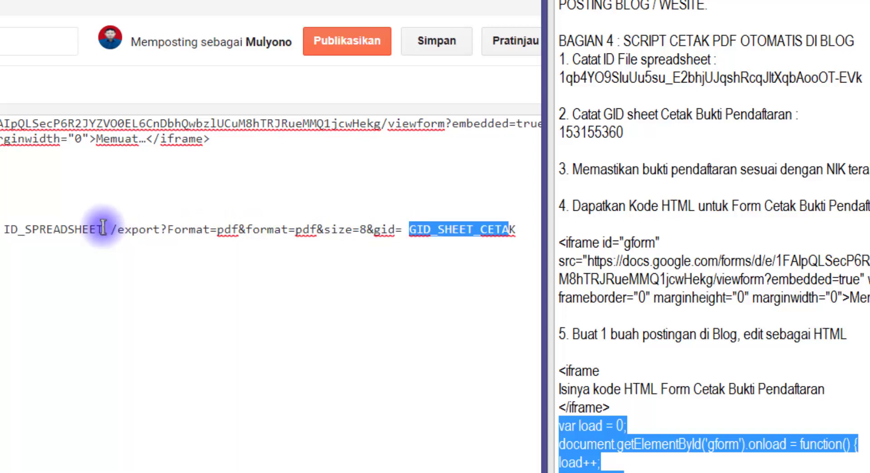
left_click(5, 230)
left_click_drag(7, 231, 100, 230)
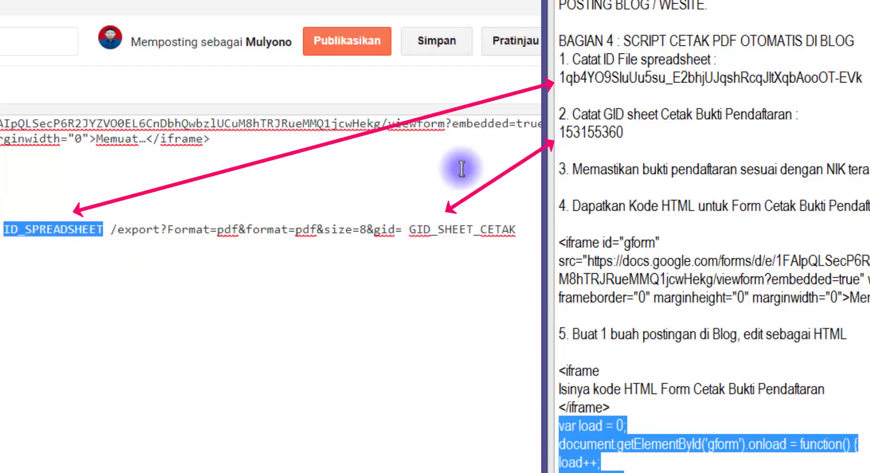
left_click(663, 90)
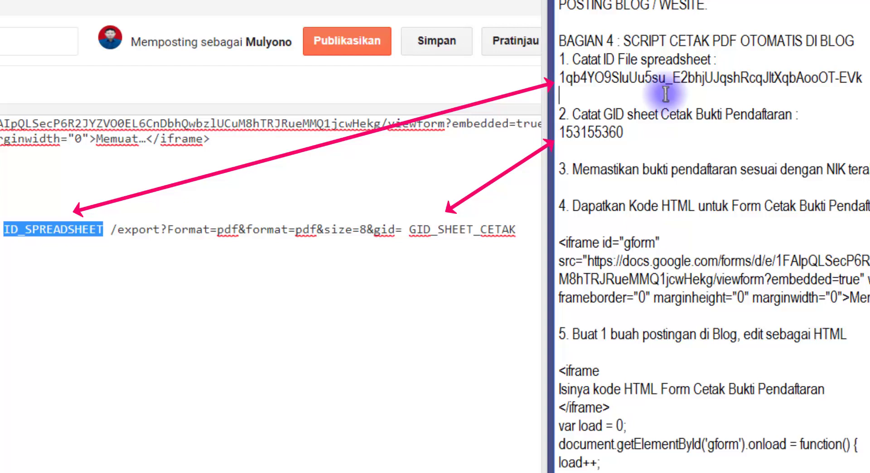
double_click(856, 81)
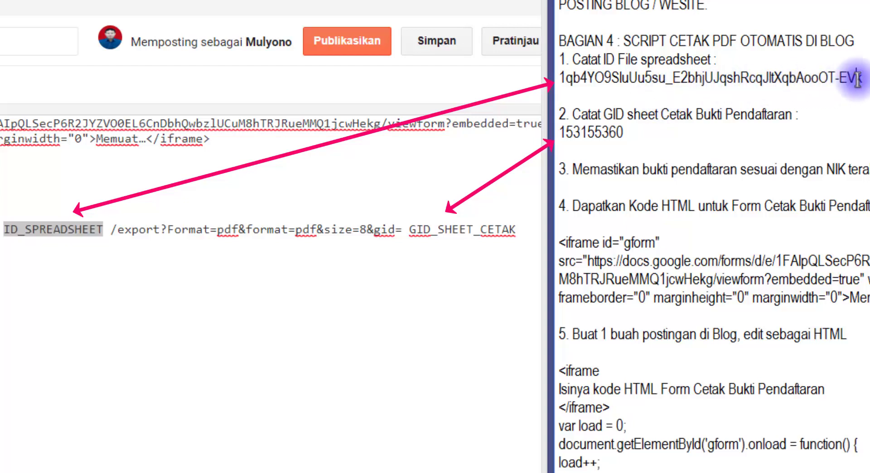
left_click_drag(857, 80, 551, 78)
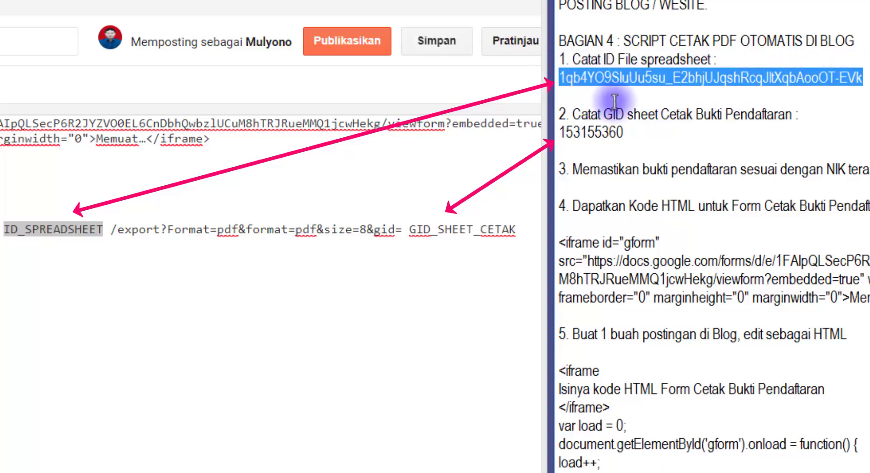
left_click(55, 230)
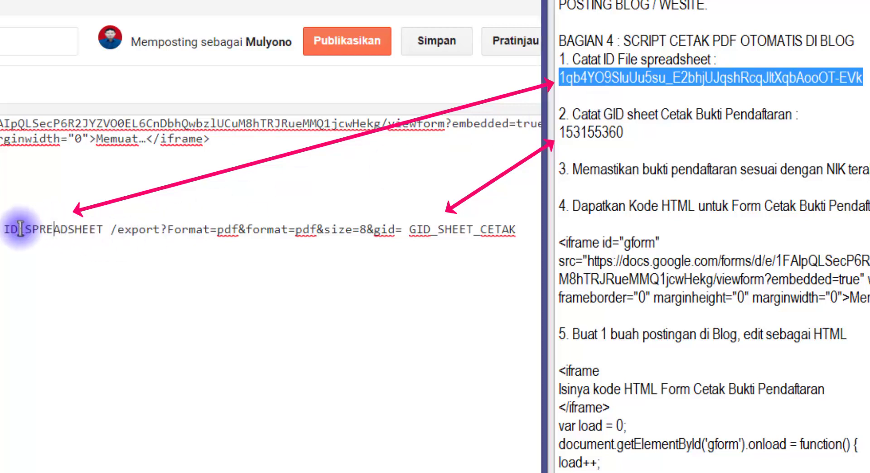
left_click_drag(4, 228, 98, 229)
right_click(90, 230)
left_click(126, 278)
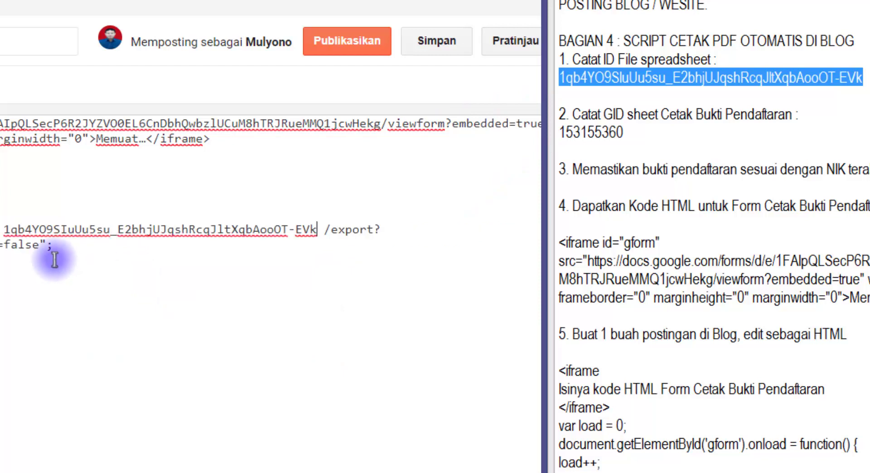
- Remove the spaces before and after the spreadsheet ID in the document.location link
left_click(5, 230)
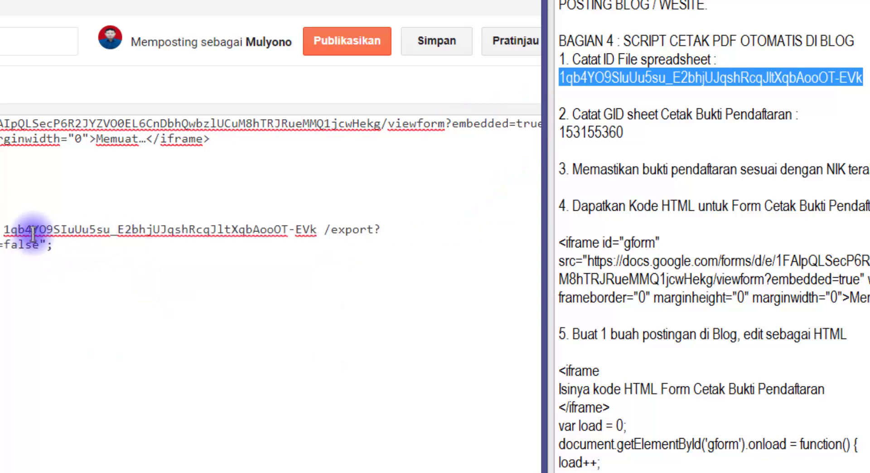
key("BackSpace")
left_click(317, 229)
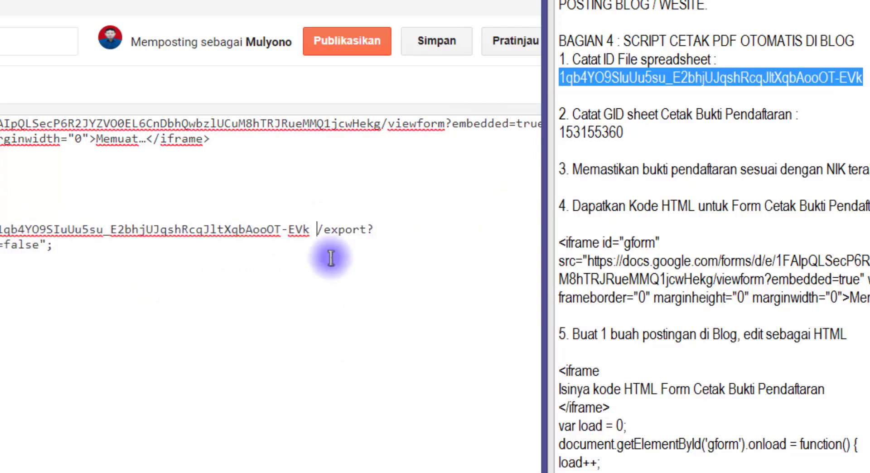
key("BackSpace")
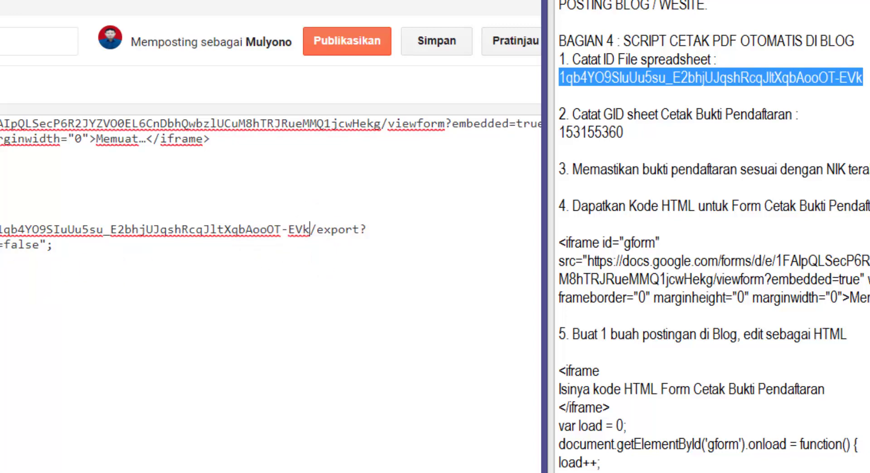
- Replace the GID_SHEET_CETAK placeholder and its surrounding spaces with the item 2 value, so the link reads gid=153155360&gridlines=false
left_click_drag(0, 245, 0, 245)
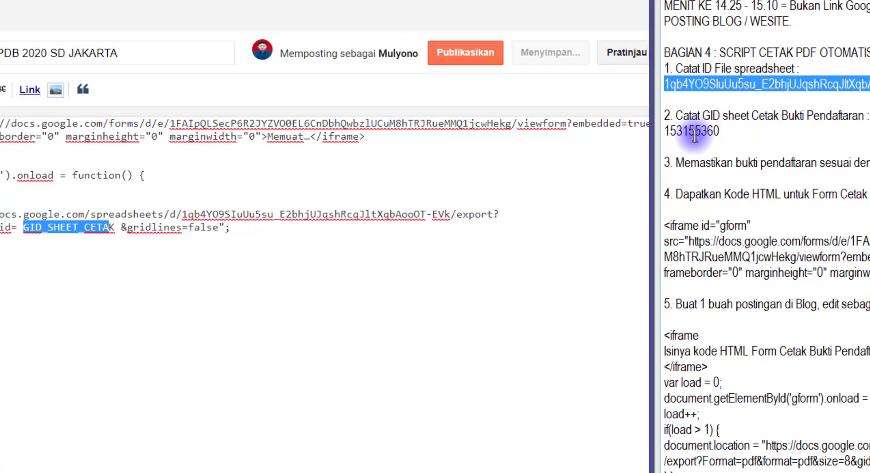
double_click(695, 132)
key("ctrl+c")
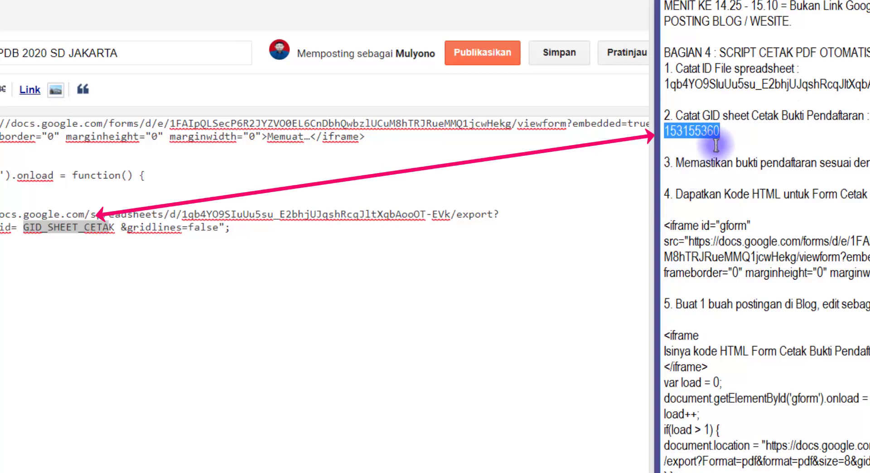
right_click(68, 225)
left_click(27, 226)
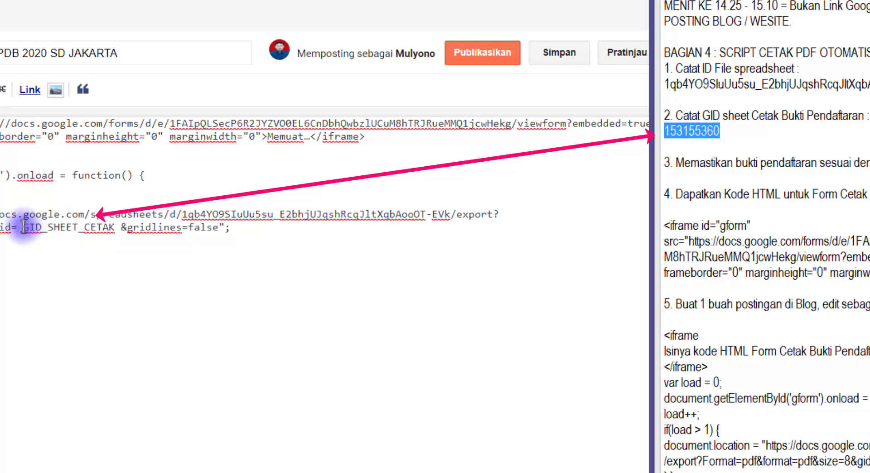
mouse_move(23, 227)
left_mouse_down()
mouse_move(109, 231)
mouse_move(32, 228)
mouse_move(5, 216)
mouse_move(19, 229)
left_mouse_up()
left_click(116, 228)
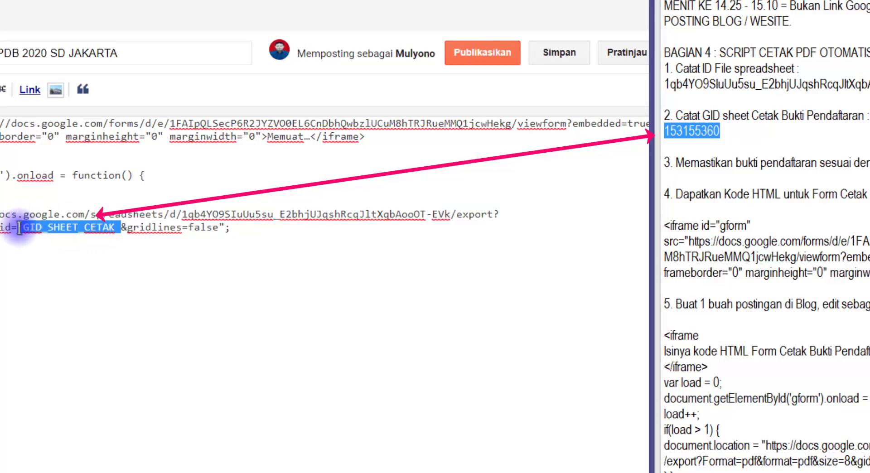
right_click(19, 228)
left_click(65, 267)
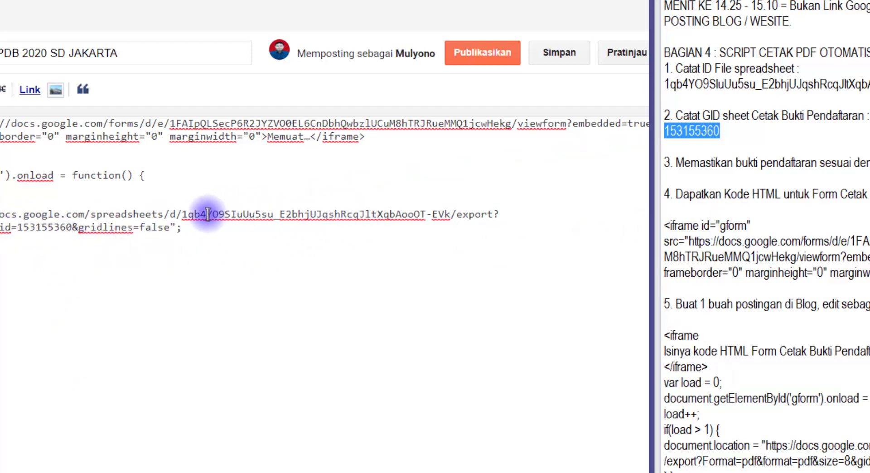
- Review the post's spreadsheet ID, GID, iframe block and script block with the browser window placed beside the notes
left_click_drag(207, 214, 338, 217)
double_click(34, 228)
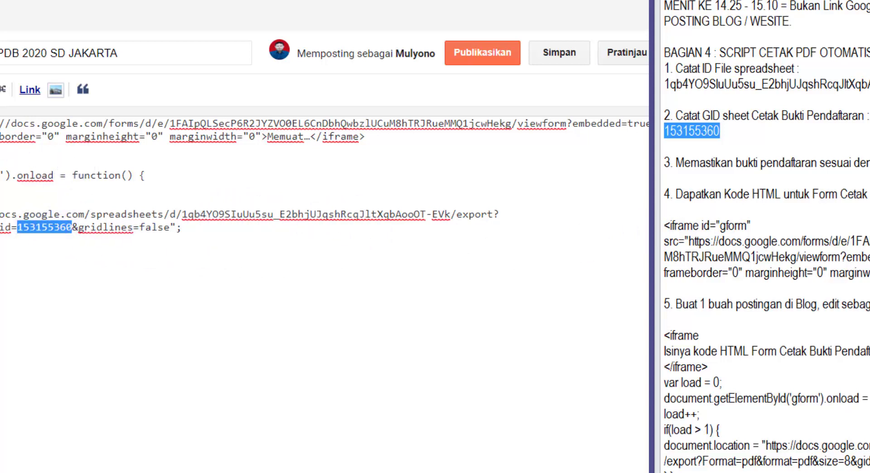
left_click_drag(0, 123, 387, 142)
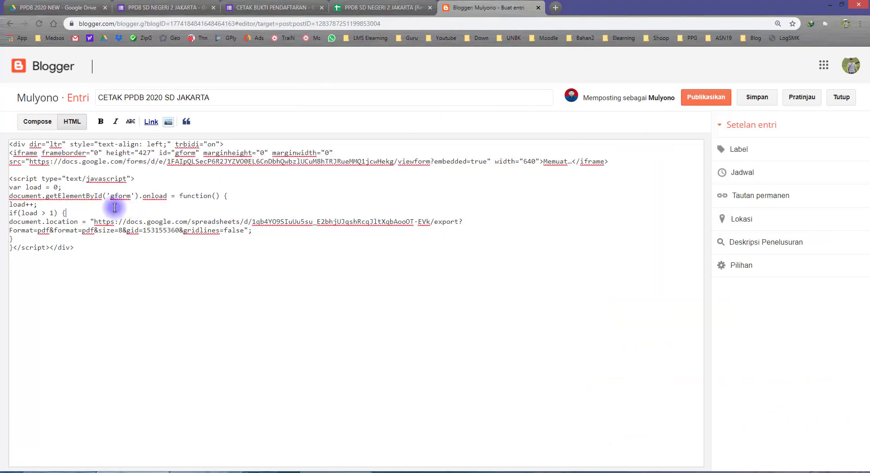
double_click(594, 9)
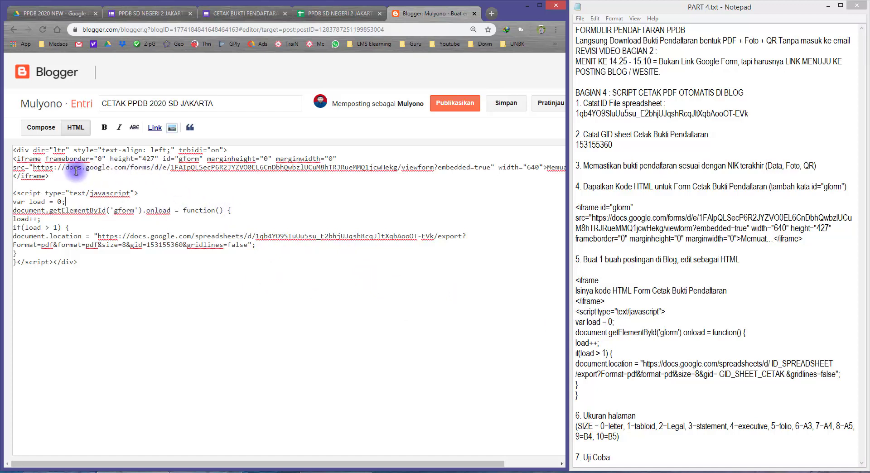
left_click_drag(34, 159, 129, 173)
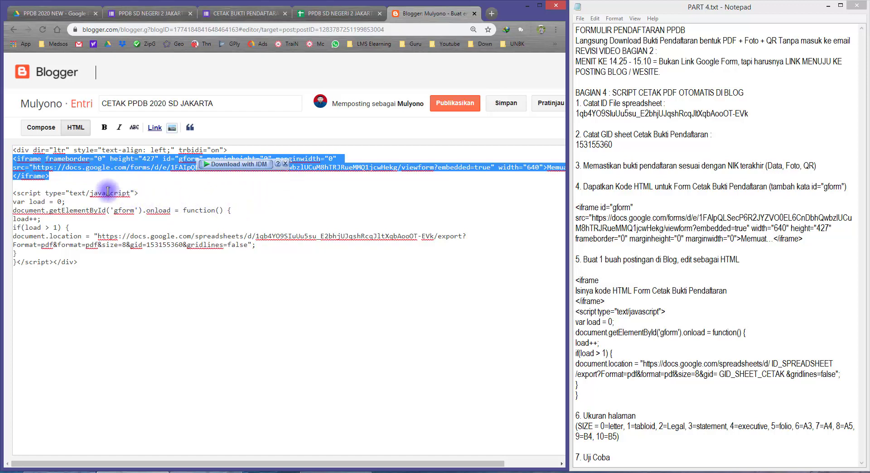
left_click(93, 184)
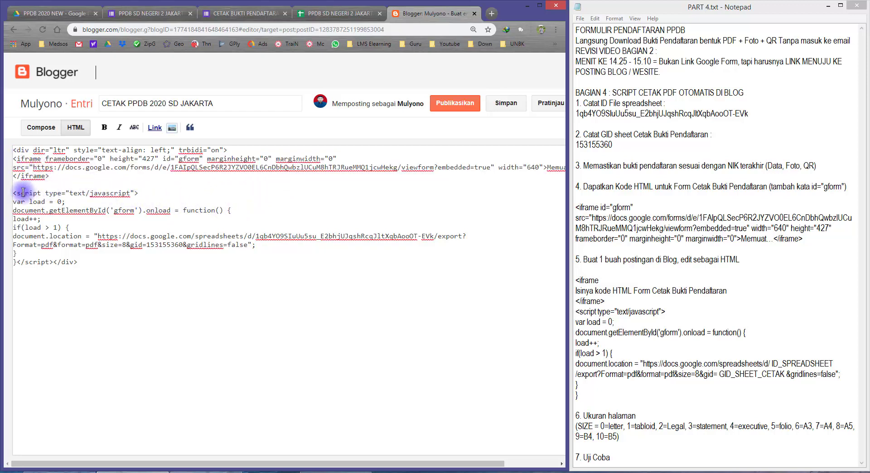
mouse_move(14, 193)
left_mouse_down()
mouse_move(74, 261)
mouse_move(23, 205)
left_mouse_up()
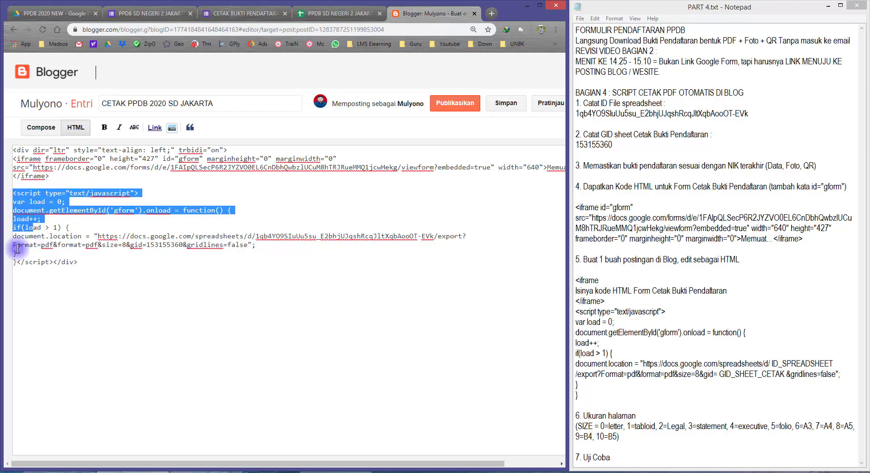
left_click(93, 263)
- Compare the ID_SPREADSHEET and GID_SHEET_CETAK placeholders in the item 5 script of the notes with the values under items 1 and 2
left_click(634, 291)
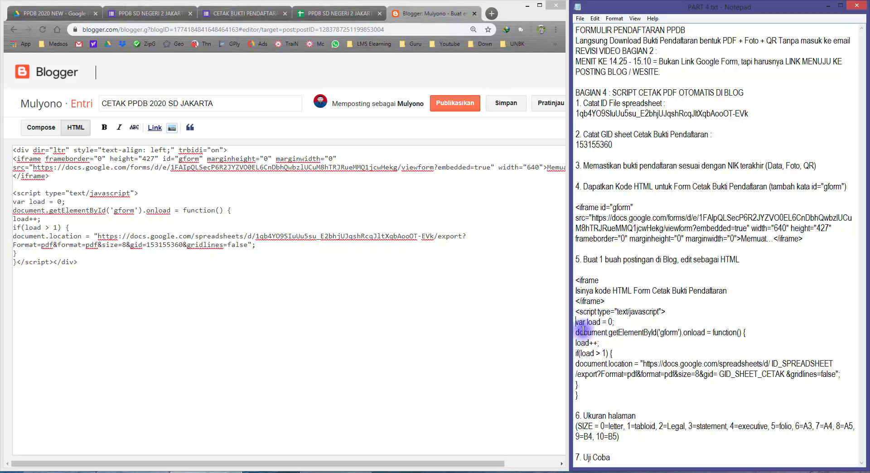
left_click_drag(583, 329, 609, 393)
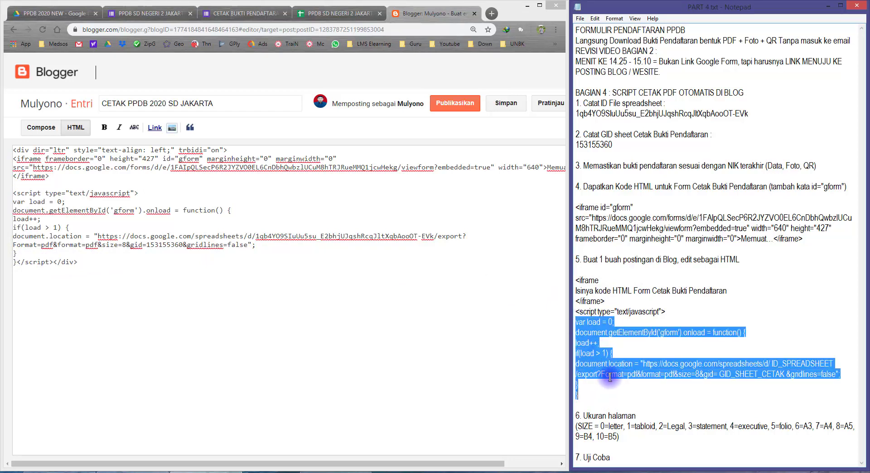
left_click(618, 354)
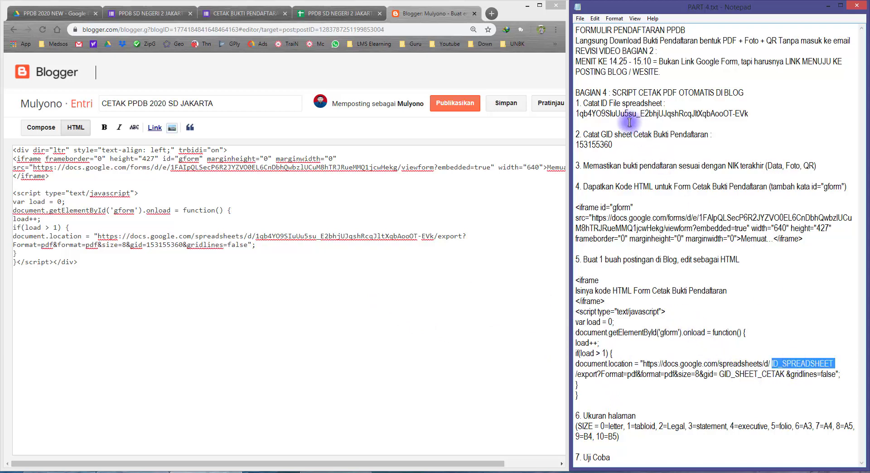
left_click_drag(584, 113, 723, 117)
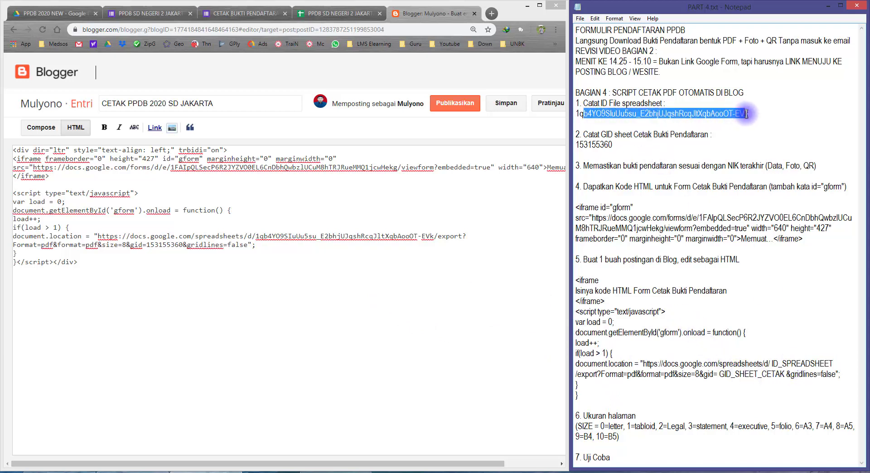
double_click(735, 375)
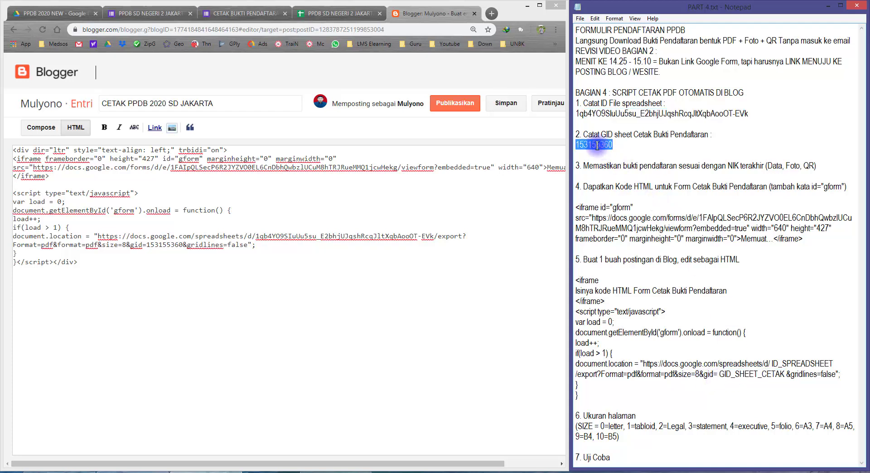
left_click(719, 374)
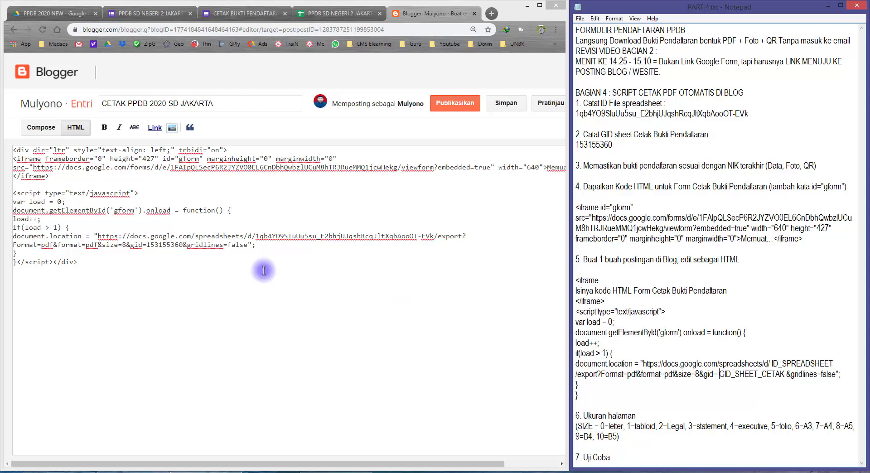
left_click(234, 251)
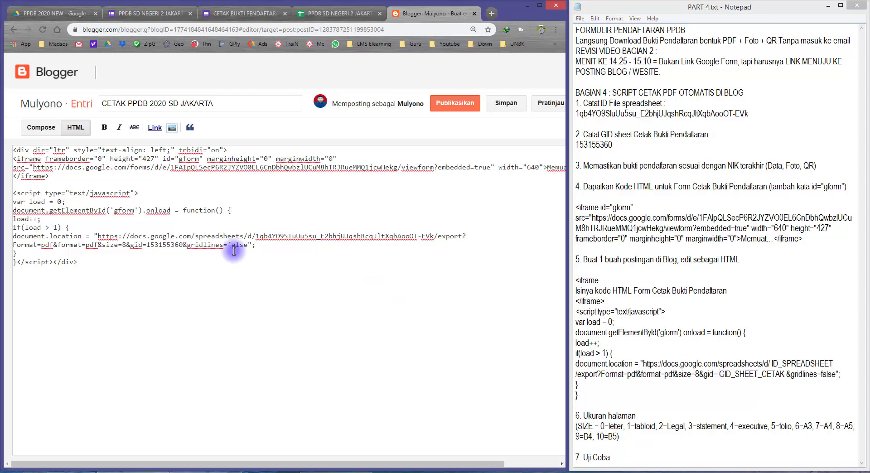
- Examine the embedded CETAK BUKTI PENDAFTARAN form in the post's Compose view with the browser window maximized
left_click(53, 131)
left_click(540, 5)
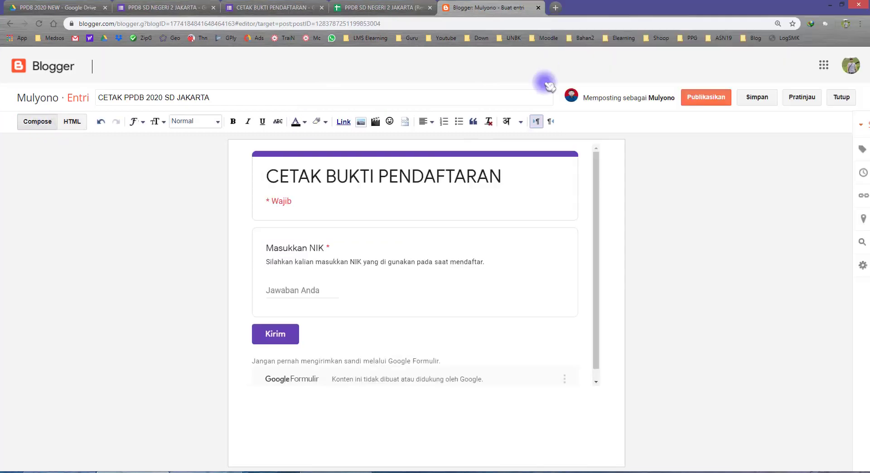
scroll(417, 290, "down", 1)
scroll(431, 317, "up", 1)
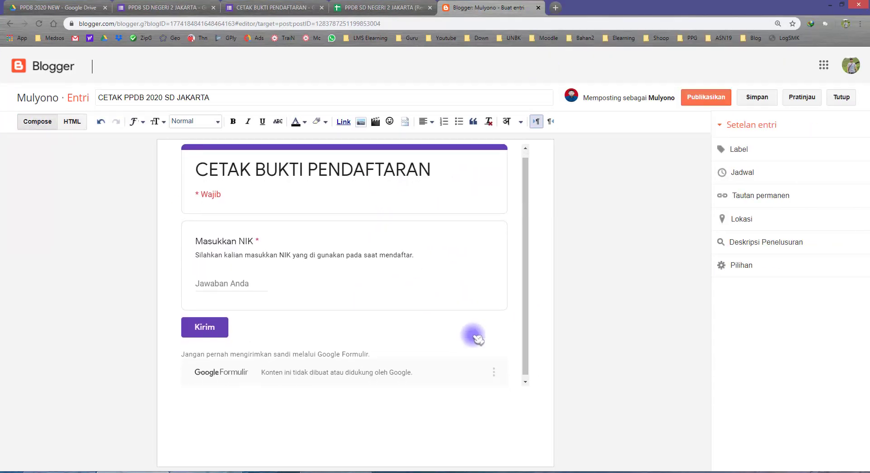
scroll(490, 221, "up", 1)
scroll(404, 291, "down", 1)
scroll(408, 295, "up", 1)
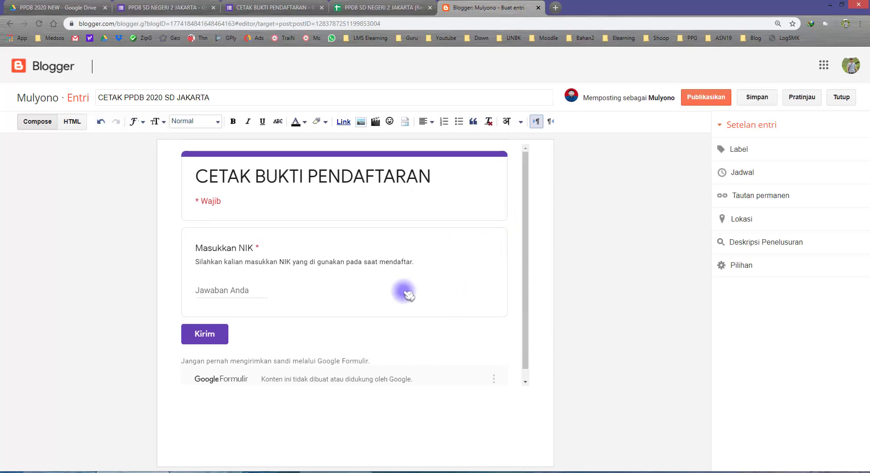
scroll(498, 313, "down", 1)
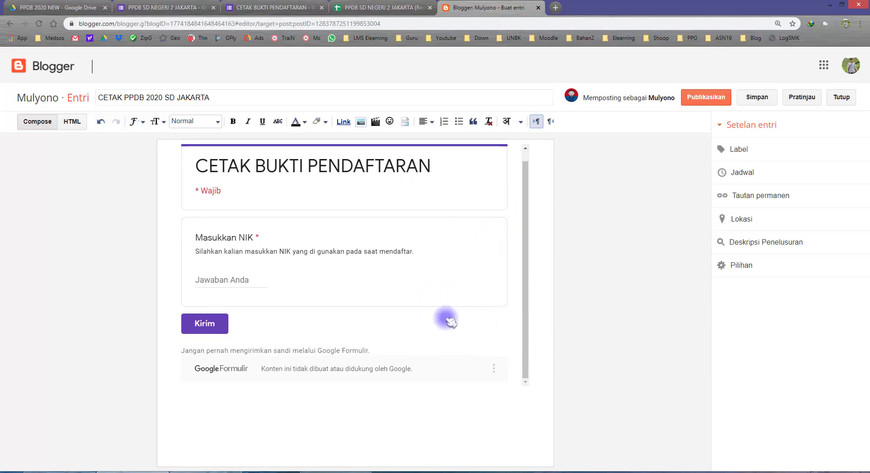
left_click(81, 127)
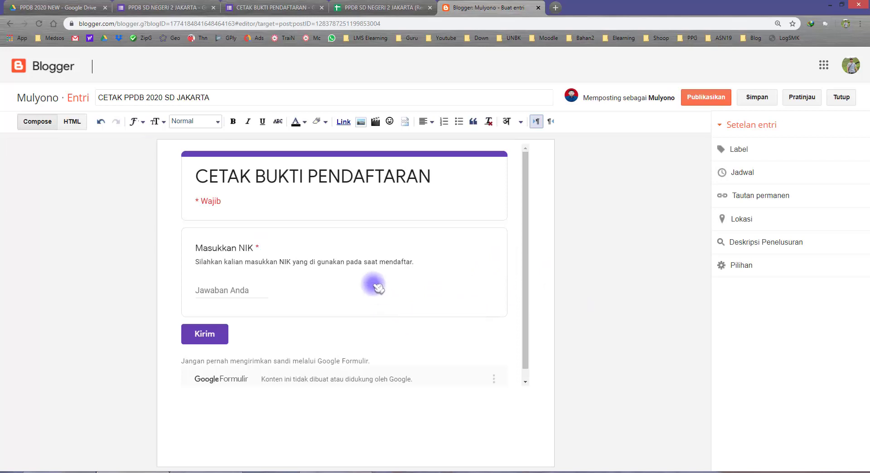
scroll(346, 340, "down", 1)
scroll(254, 235, "up", 1)
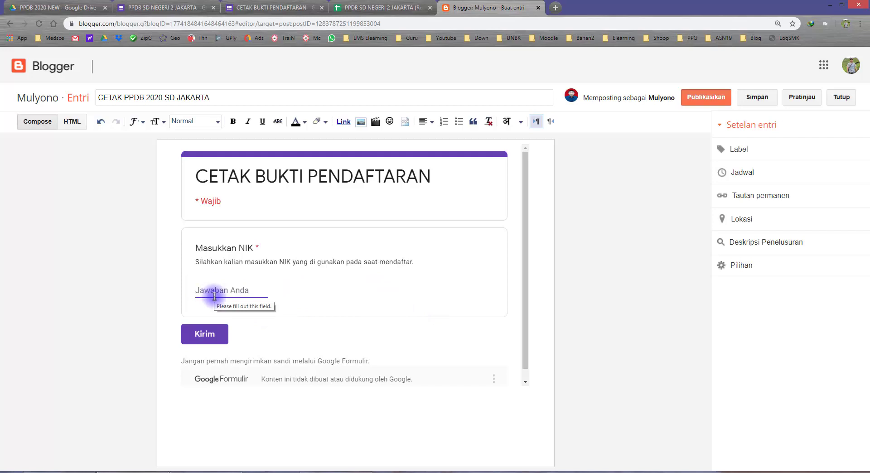
left_click(438, 304)
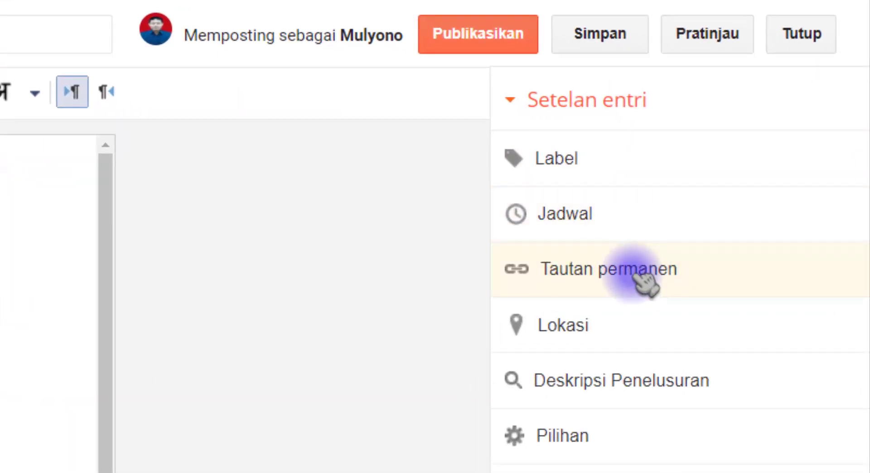
- Give the post a custom permanent link (Tautan Permanen Khusus) named cetak-bukti-daftar
left_click(644, 283)
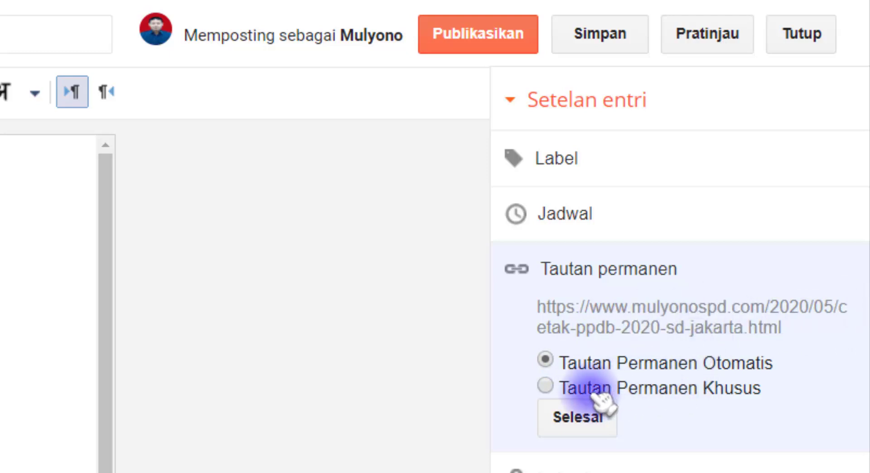
left_click(657, 389)
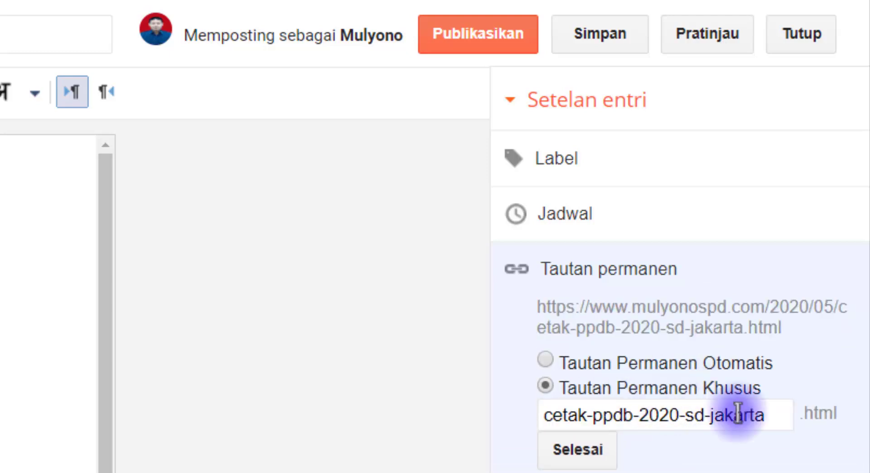
left_click_drag(772, 414, 529, 411)
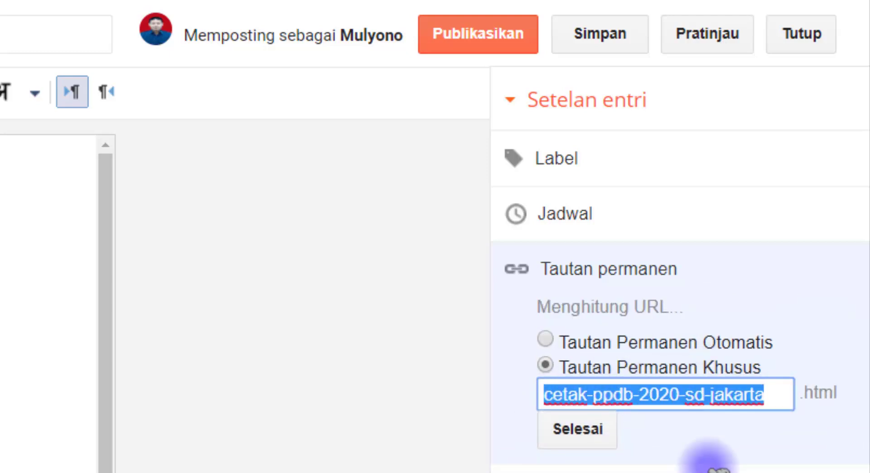
type("cetak")
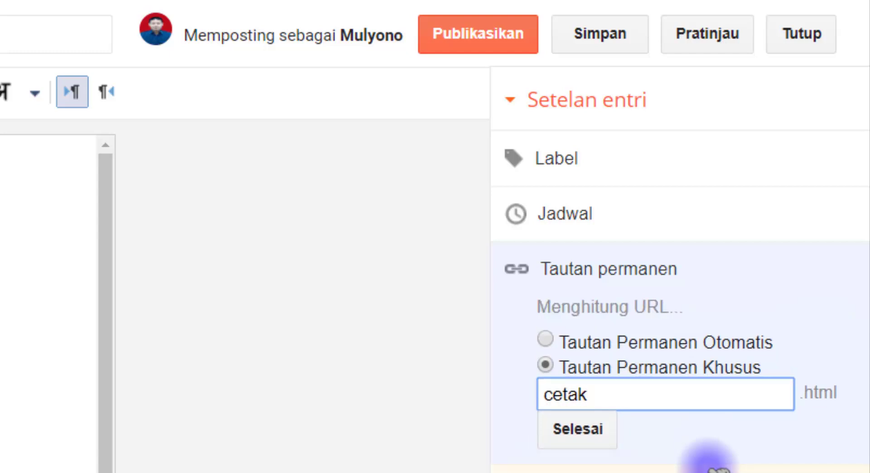
type("-bukti-da")
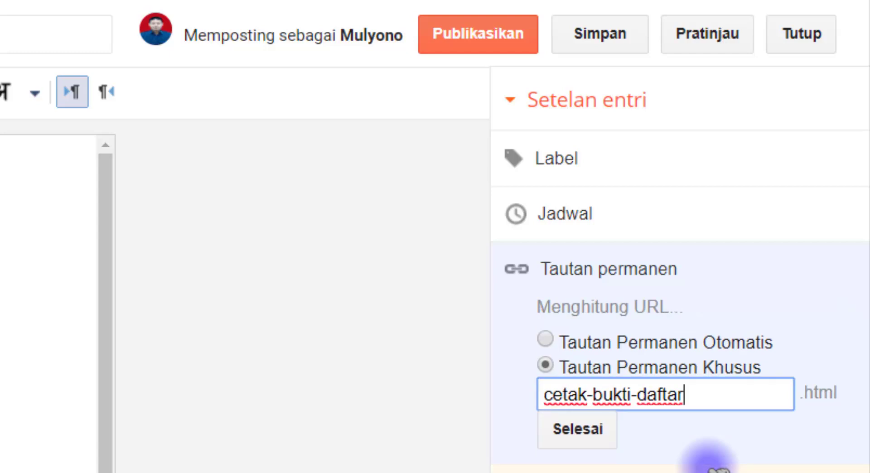
type("ftar")
left_click(585, 439)
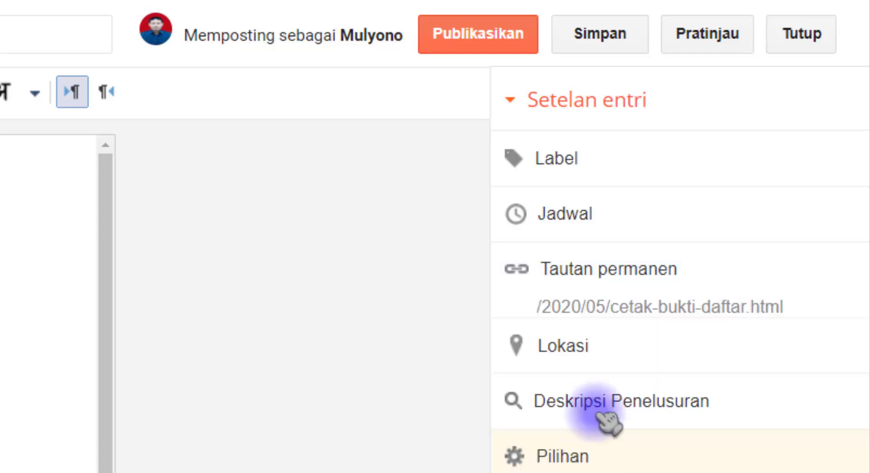
- Copy the post's full permanent link onto its own line under item 5 of the notes, and close the permalink settings
left_click(675, 279)
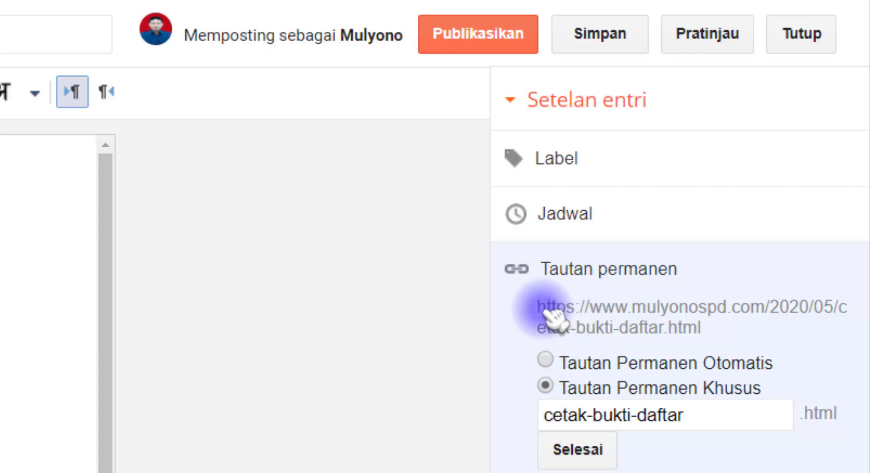
left_click_drag(544, 307, 716, 333)
key("ctrl+c")
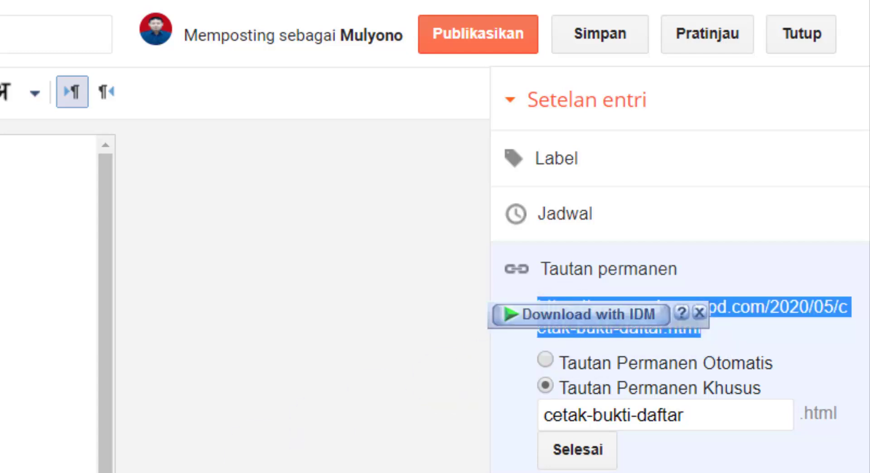
key("alt+Tab")
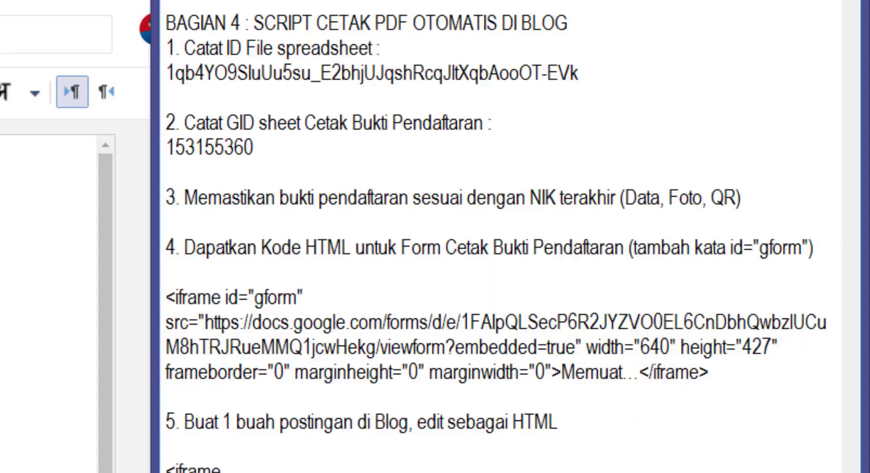
left_click(605, 436)
key("Return")
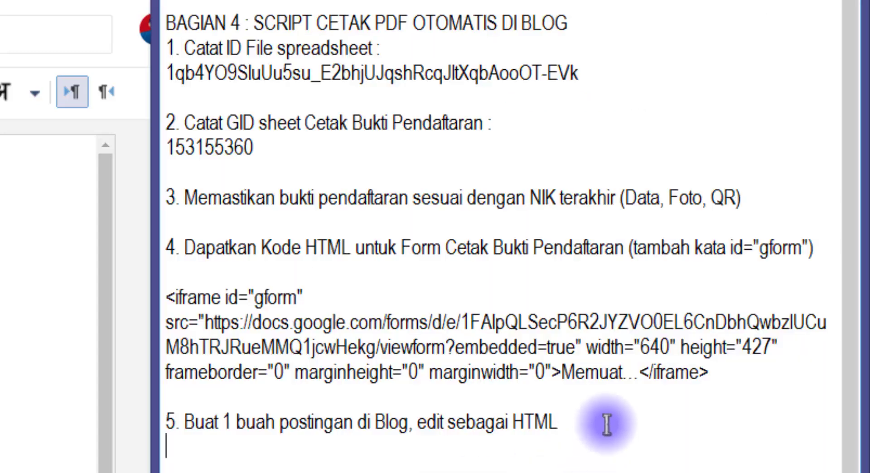
key("ctrl+v")
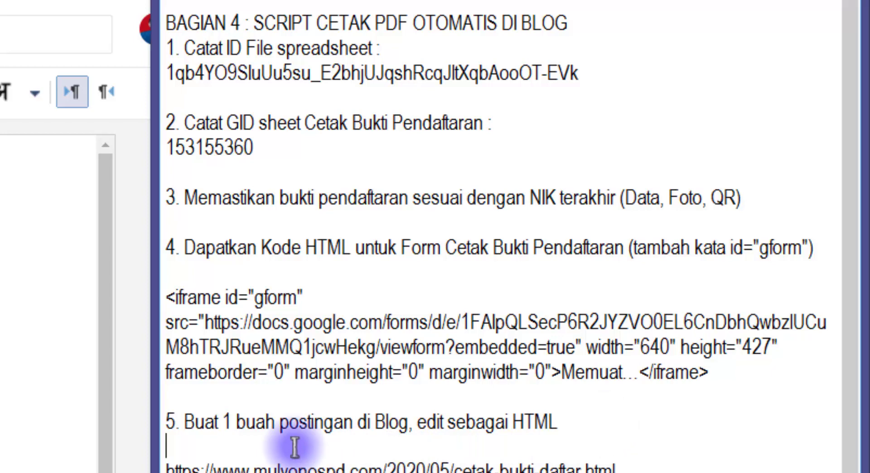
key("Delete")
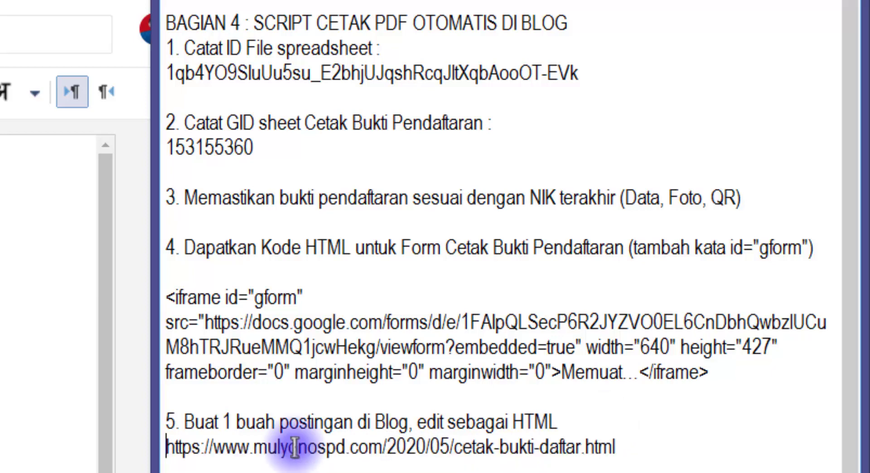
left_click(145, 311)
left_click(567, 451)
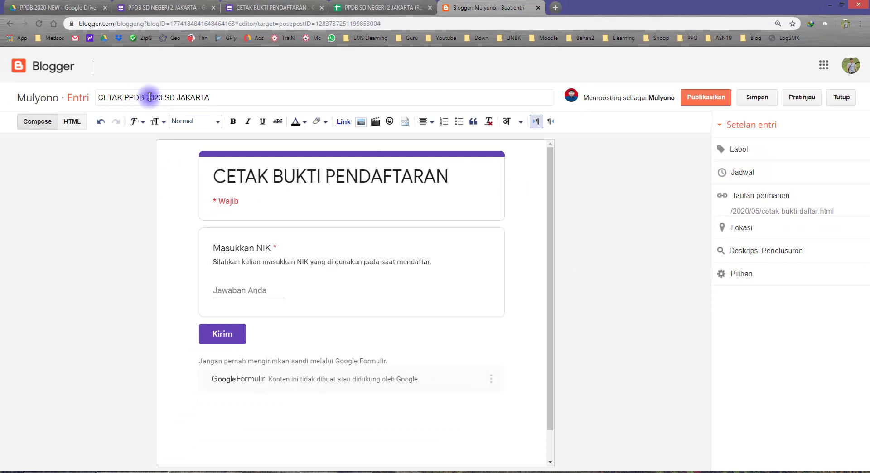
- Check the spreadsheet ID and GID in the post's HTML code, return to Compose view and publish the post
left_click(72, 121)
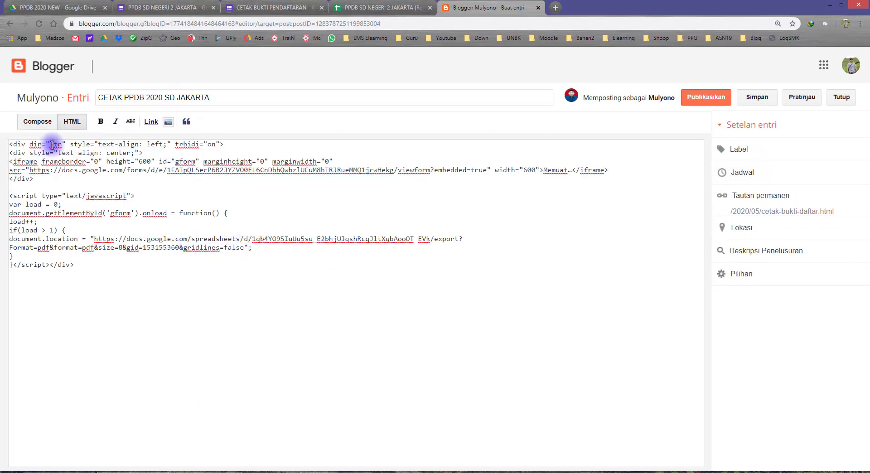
double_click(284, 239)
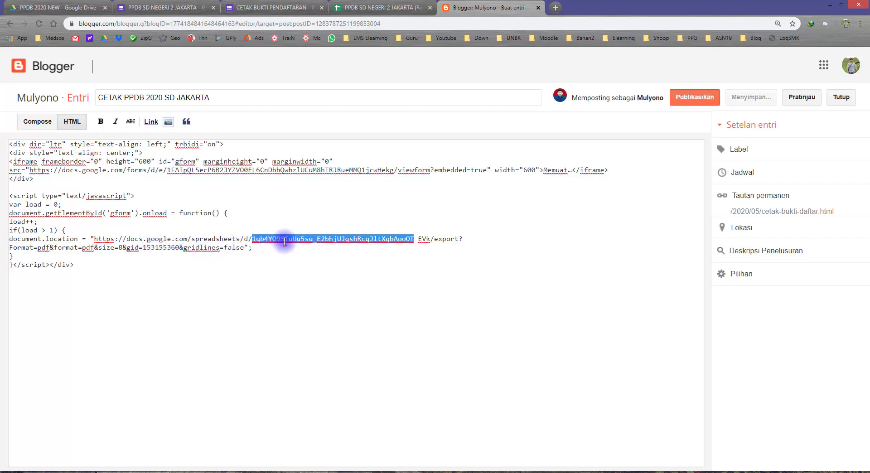
double_click(160, 247)
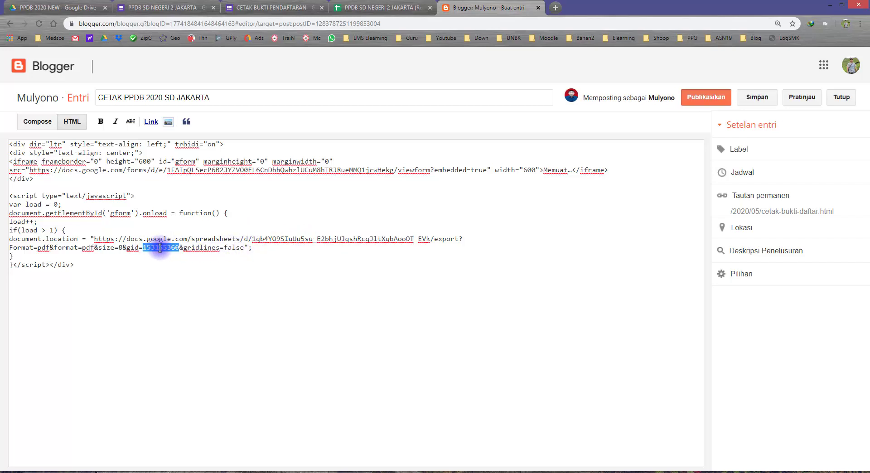
left_click(43, 122)
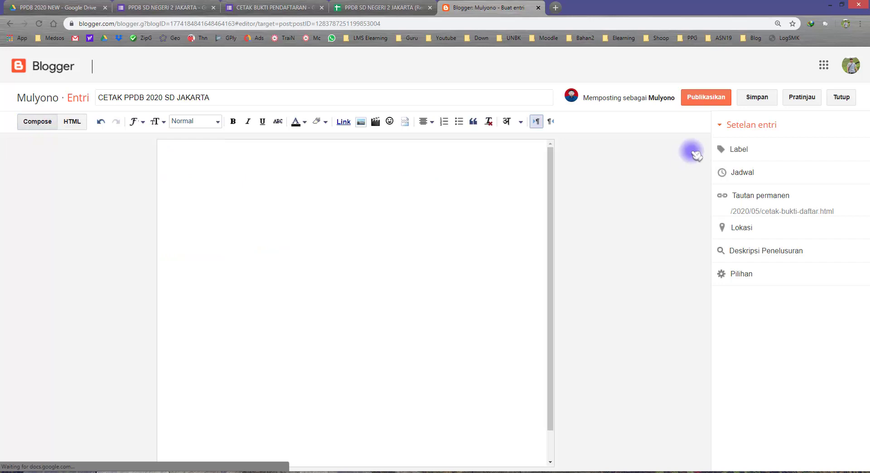
left_click(706, 100)
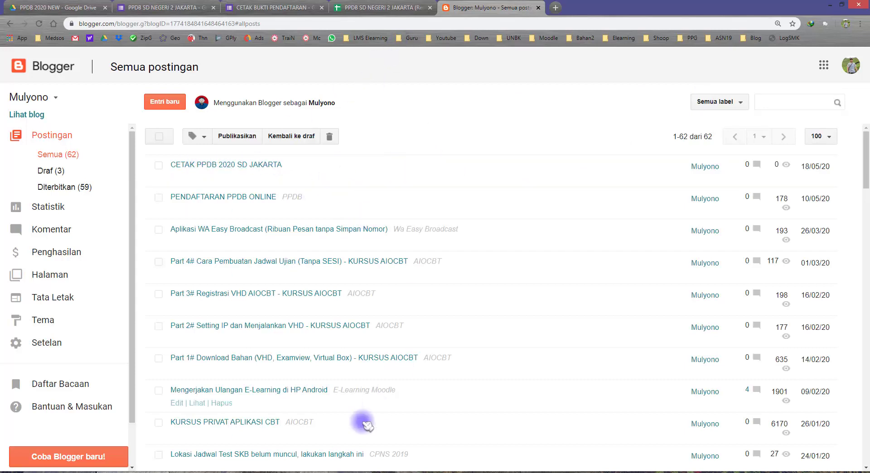
- Place the browser window beside the notes and copy the cetak-bukti-daftar.html link under item 5
left_click(213, 471)
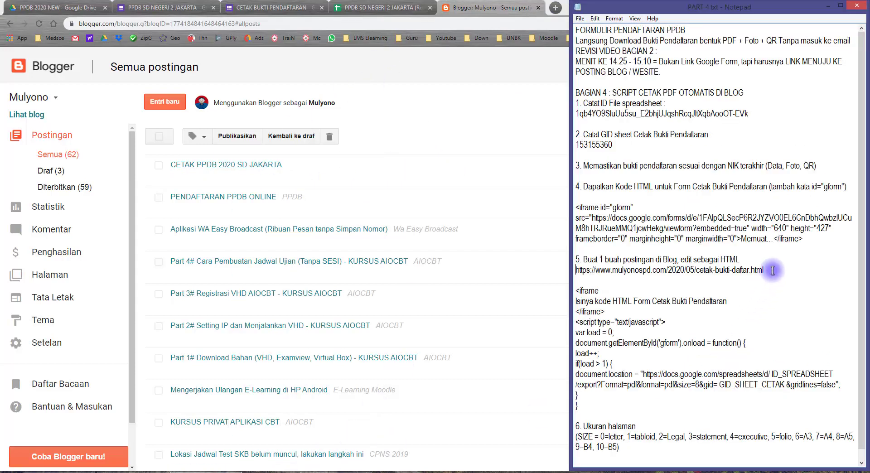
left_click_drag(773, 271, 577, 272)
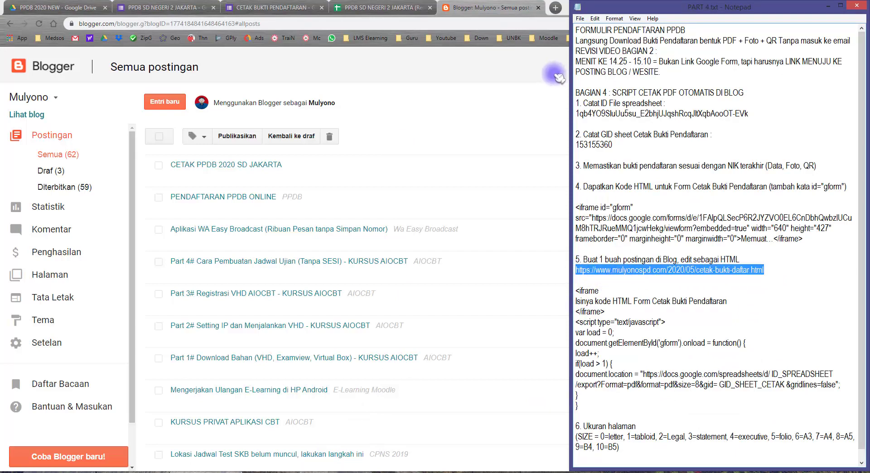
double_click(519, 14)
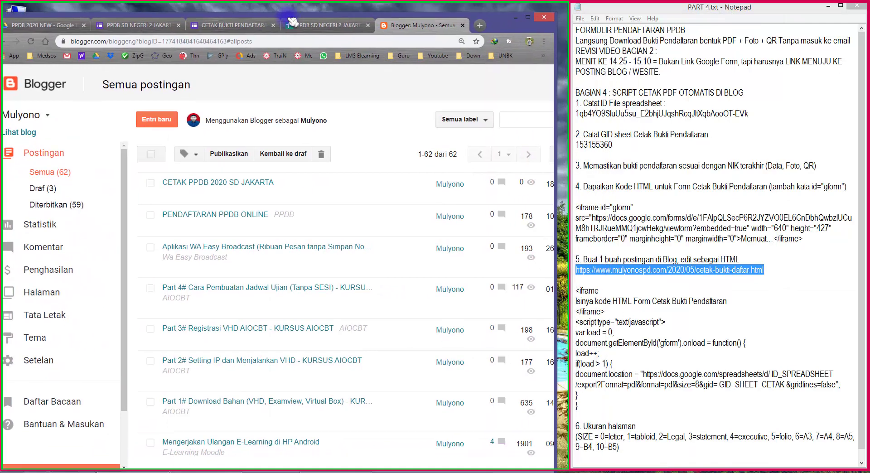
right_click(637, 272)
left_click(649, 301)
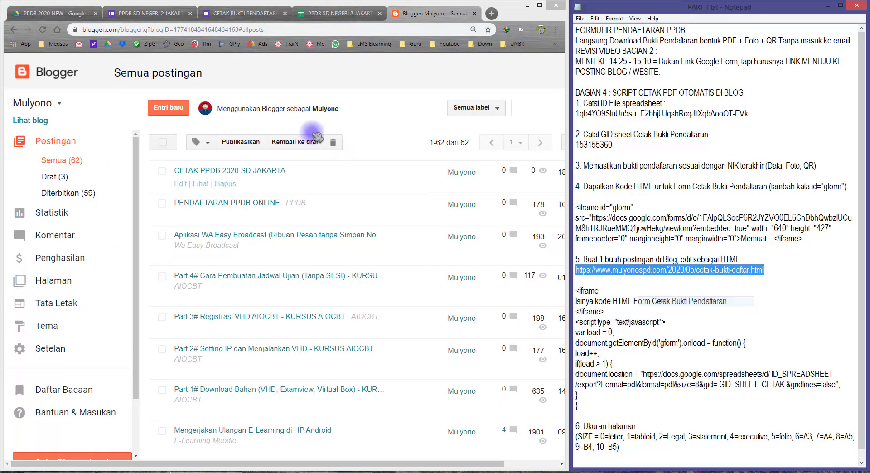
- Add the copied post link to the confirmation message in the PPDB SD NEGERI 2 JAKARTA form's Presentasi settings, below "silahkan klik link berikut :"
left_click(156, 14)
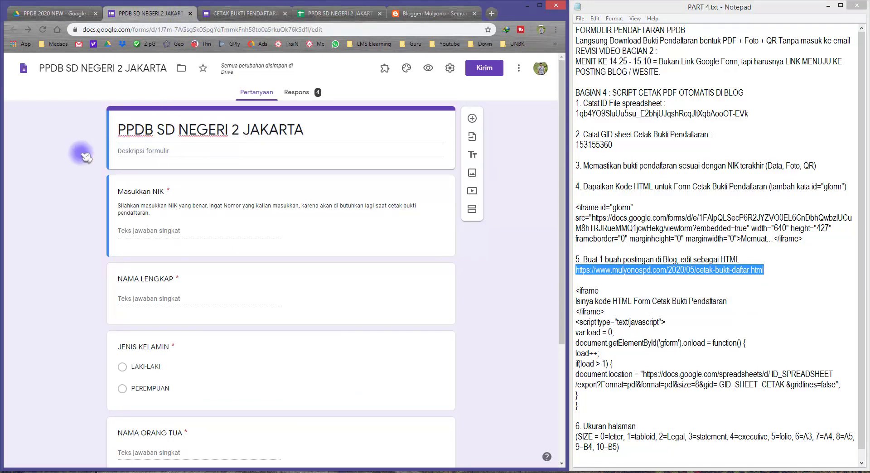
scroll(90, 227, "down", 3)
scroll(161, 247, "up", 3)
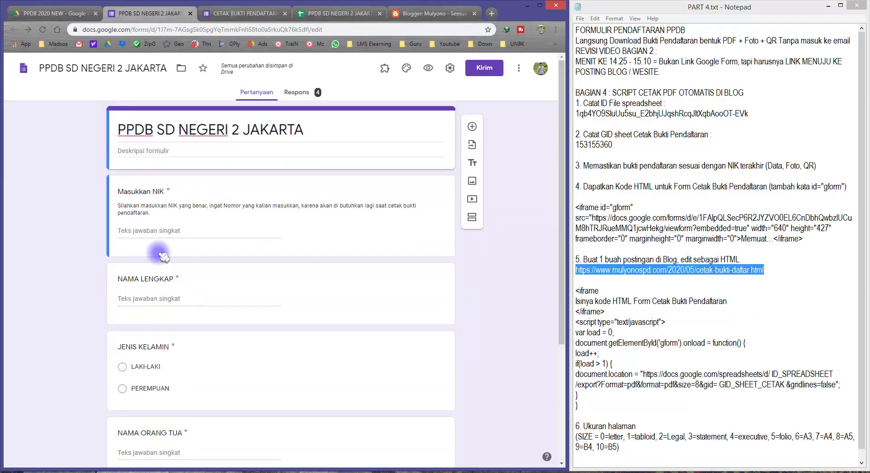
scroll(191, 272, "down", 3)
scroll(201, 269, "up", 3)
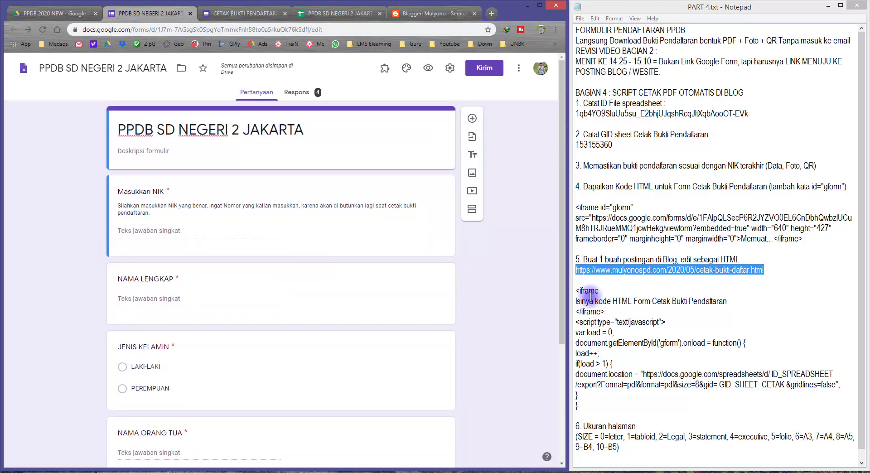
left_click(450, 68)
left_click(281, 112)
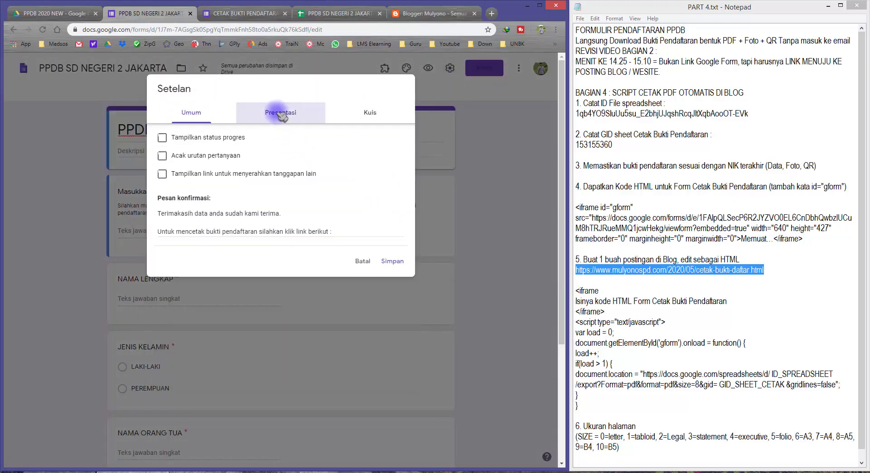
left_click(174, 233)
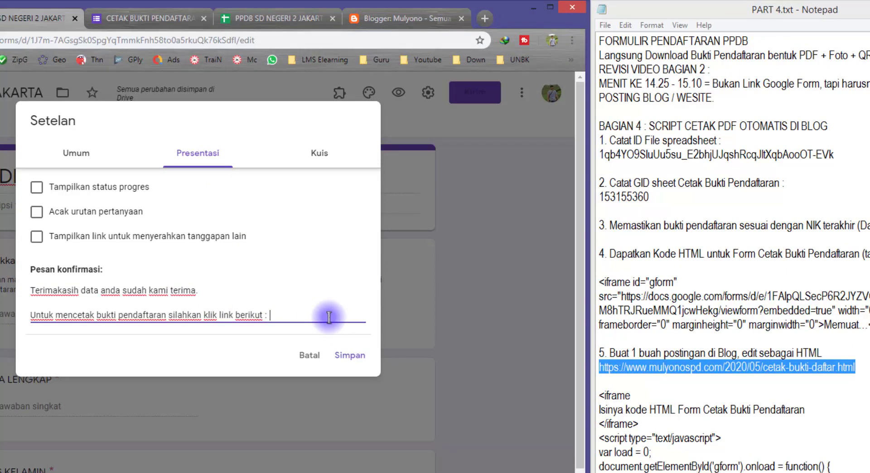
key("ctrl+v")
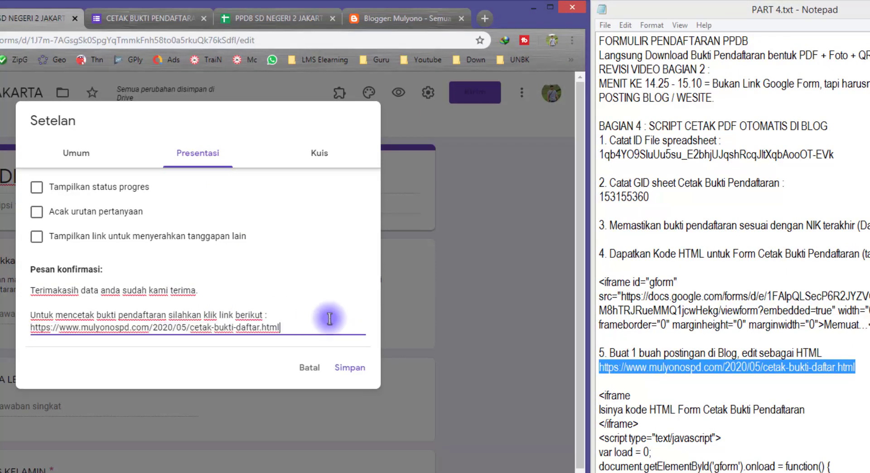
- Maximize the browser window with the form settings and open bit.ly in a new tab
left_click_drag(280, 328, 32, 331)
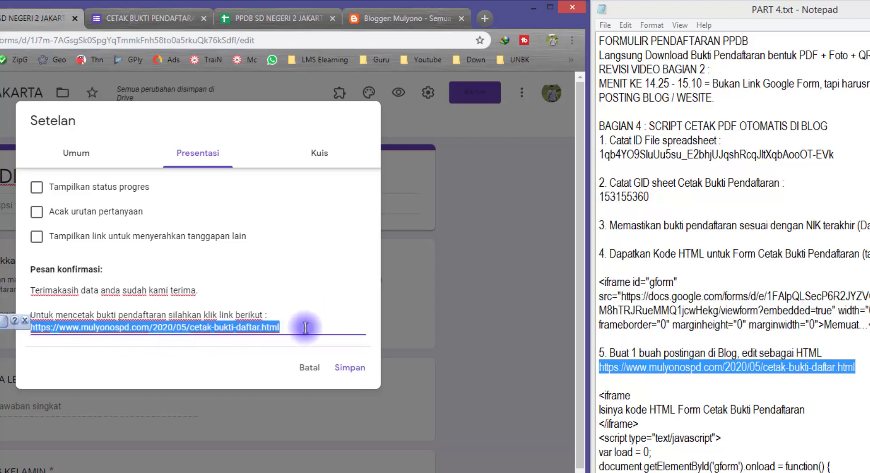
left_click(551, 7)
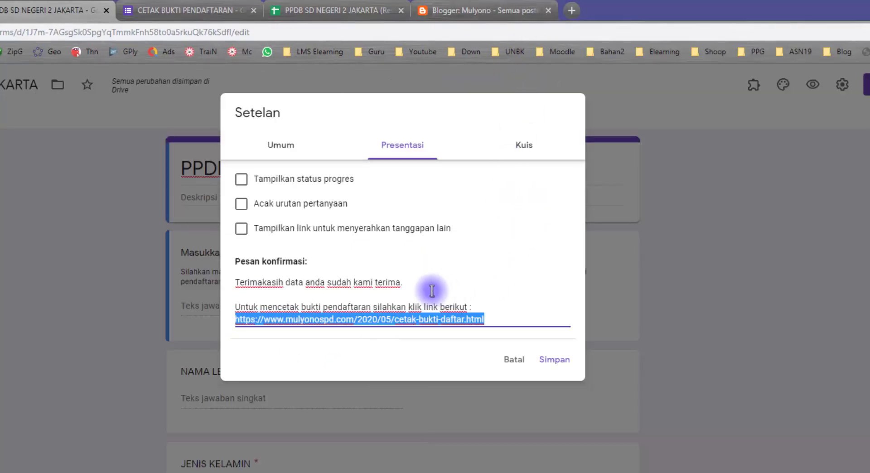
left_click(415, 284)
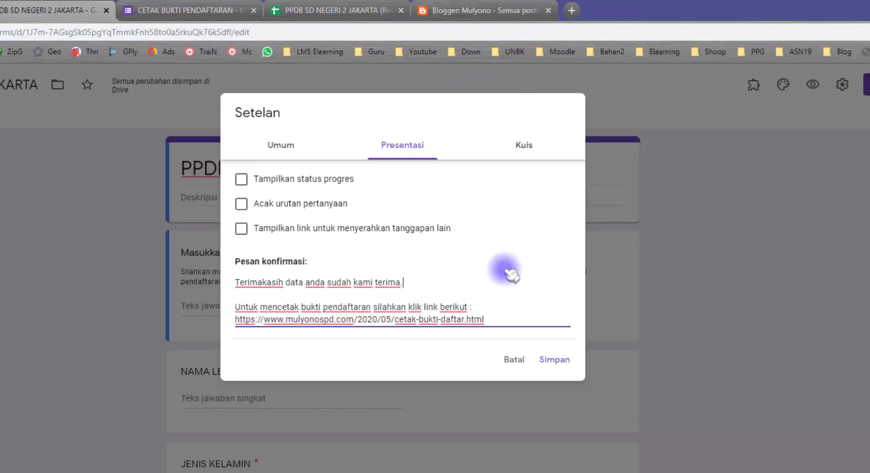
left_click(574, 12)
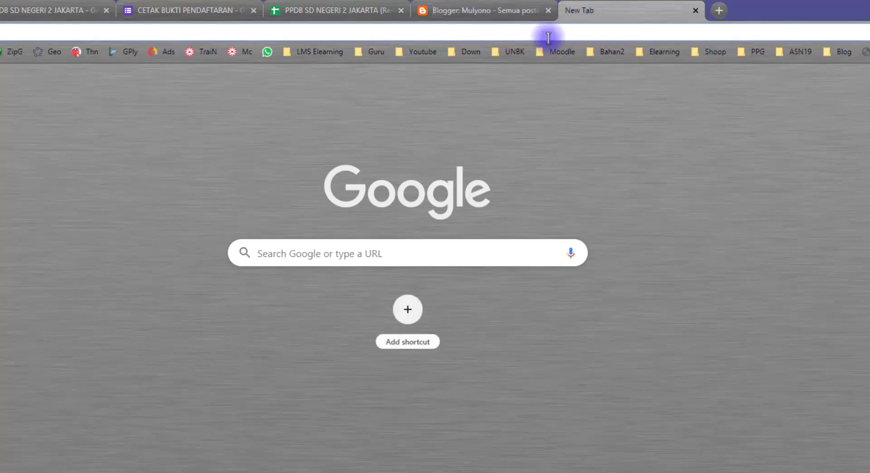
type("bit.ly")
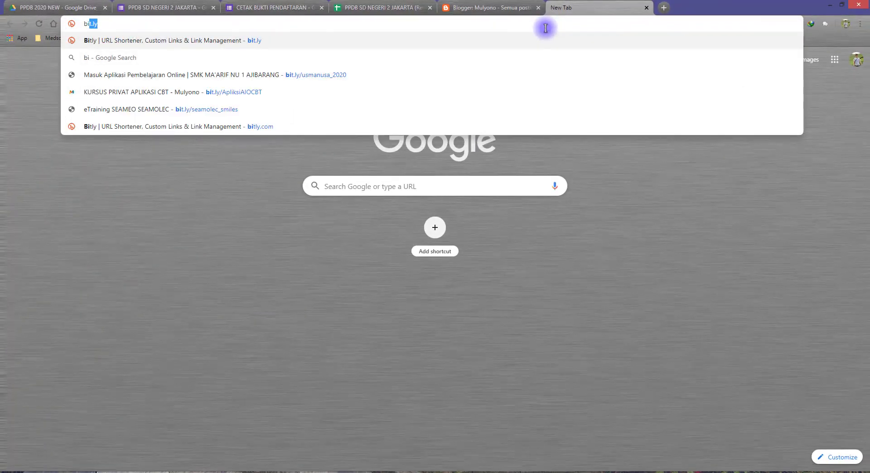
key("Return")
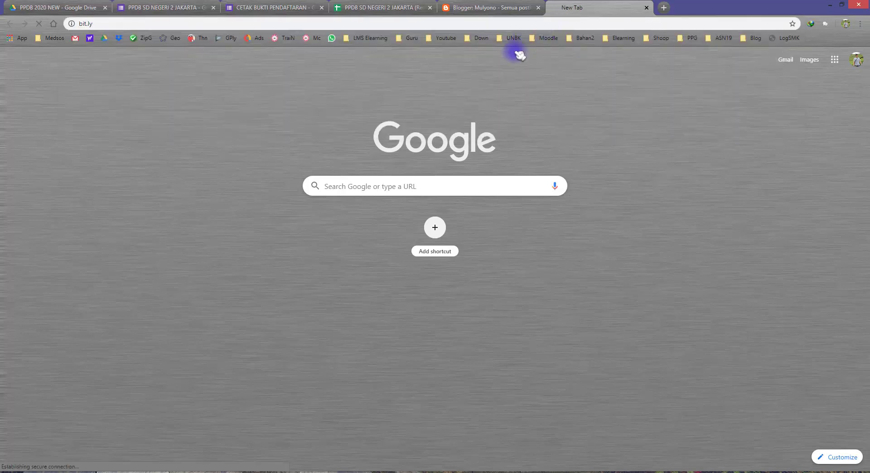
- Copy the link address of the published CETAK PPDB 2020 SD JAKARTA post from the Blogger post list
left_click(486, 8)
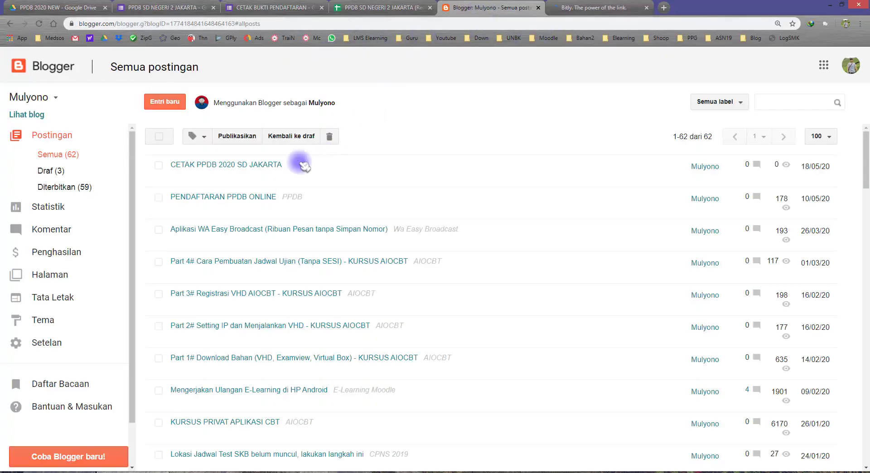
mouse_move(172, 172)
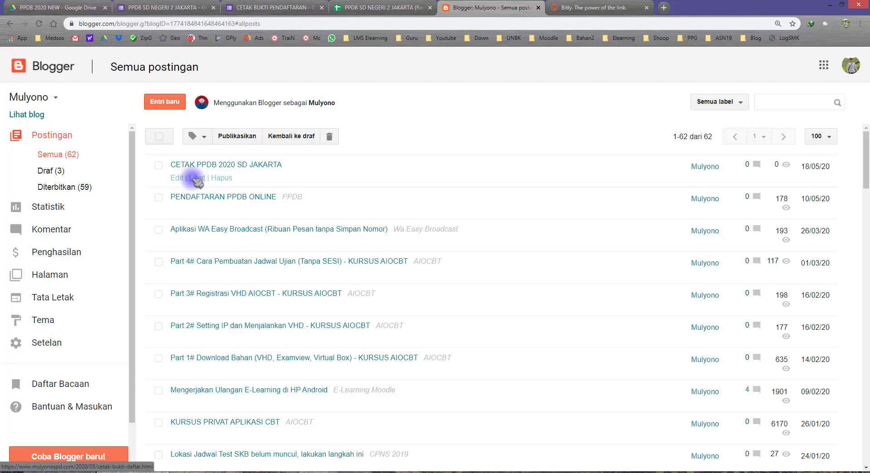
right_click(197, 180)
left_click(208, 245)
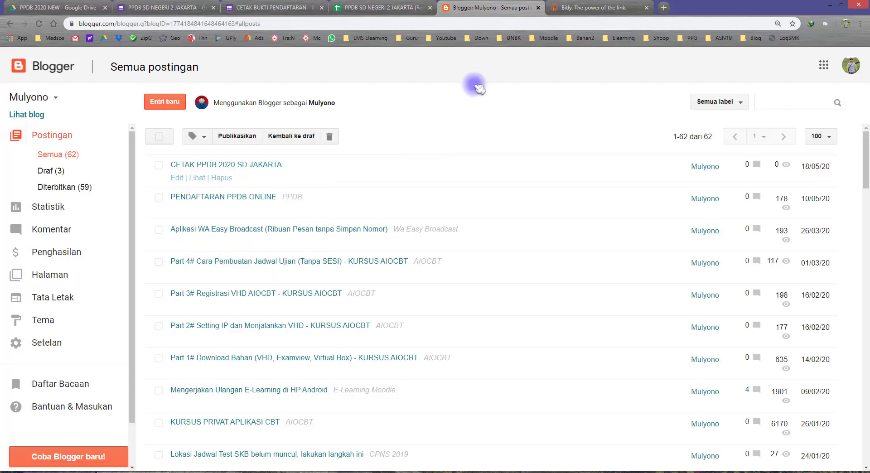
- Return to Bitly and log out of the account
left_click(581, 9)
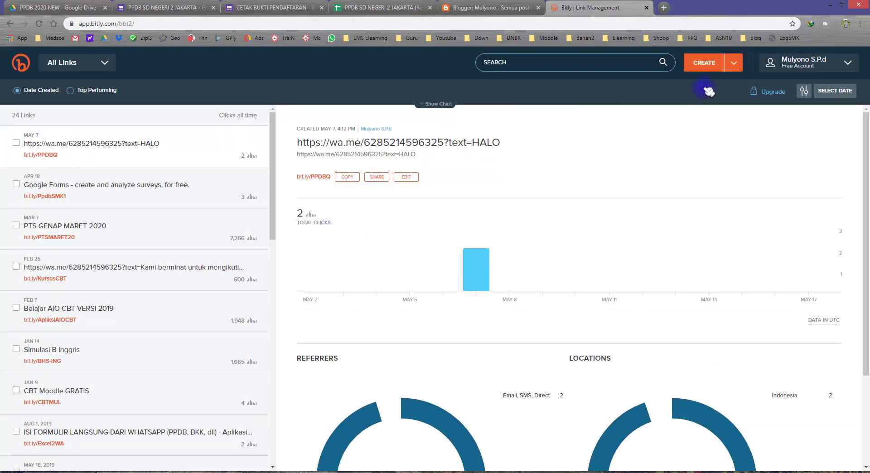
left_click(793, 62)
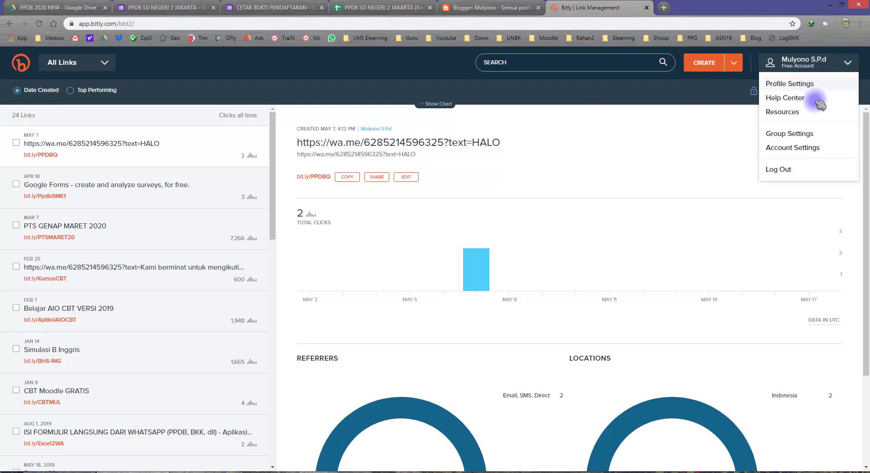
left_click(787, 167)
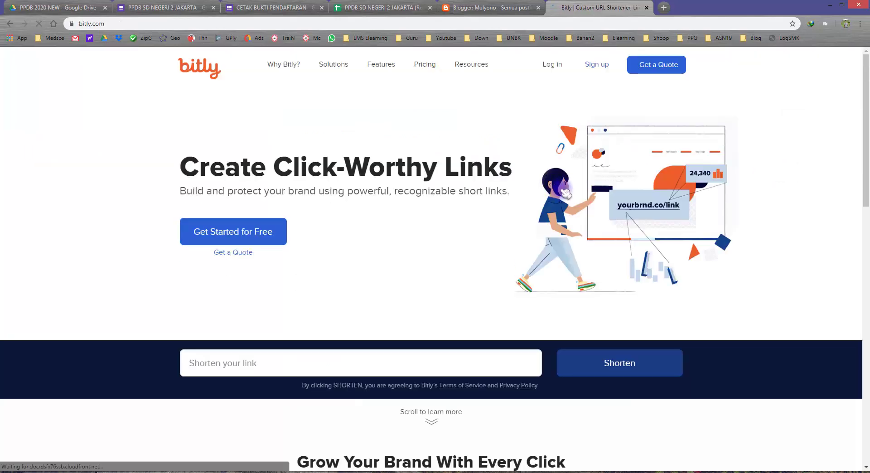
- Shorten the cetak-bukti-daftar.html link on the Bitly homepage and copy the resulting short link
scroll(423, 293, "down", 3)
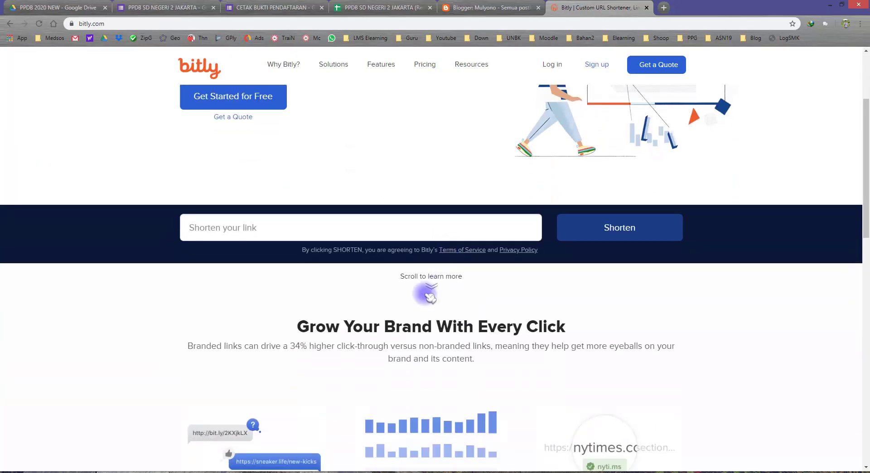
left_click(218, 235)
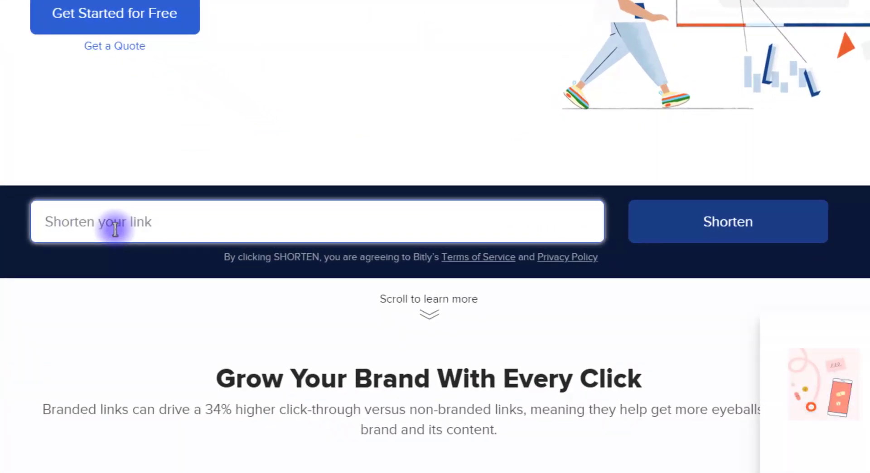
key("ctrl+v")
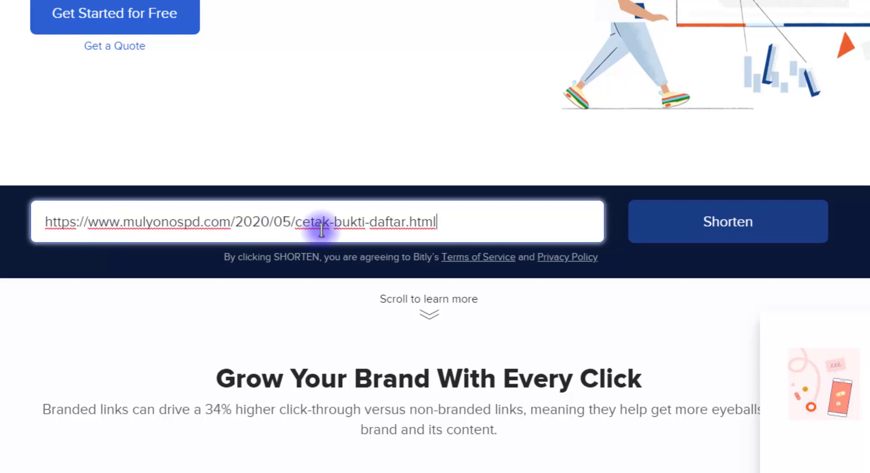
left_click(703, 228)
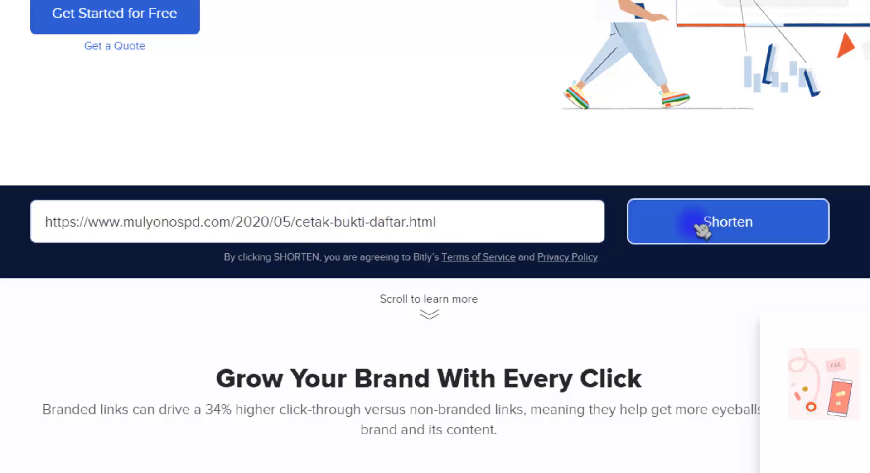
left_click_drag(186, 221, 37, 220)
left_click(38, 221)
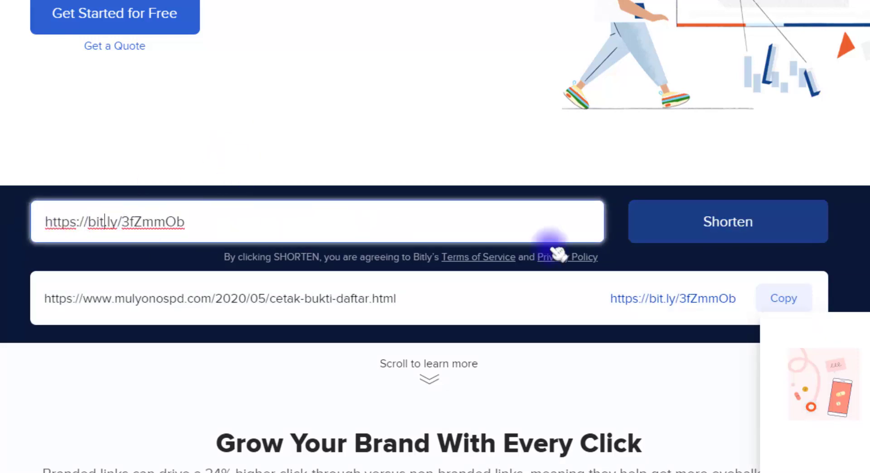
left_click(772, 296)
left_click_drag(229, 238, 19, 219)
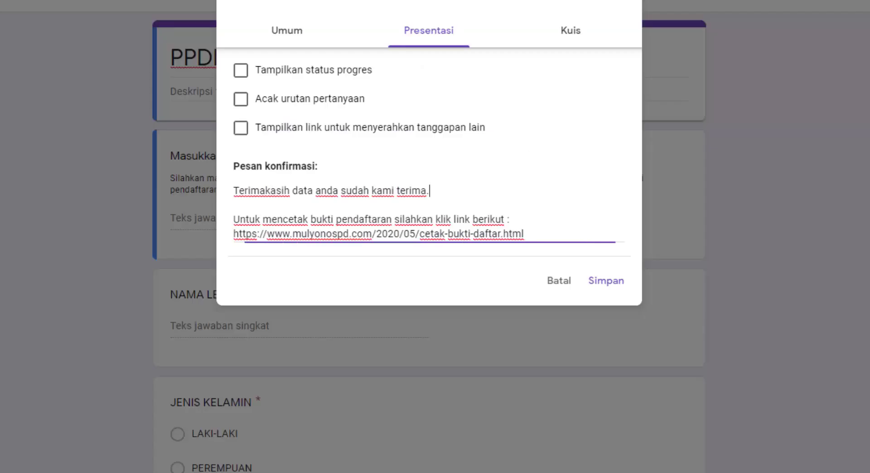
left_click(333, 37)
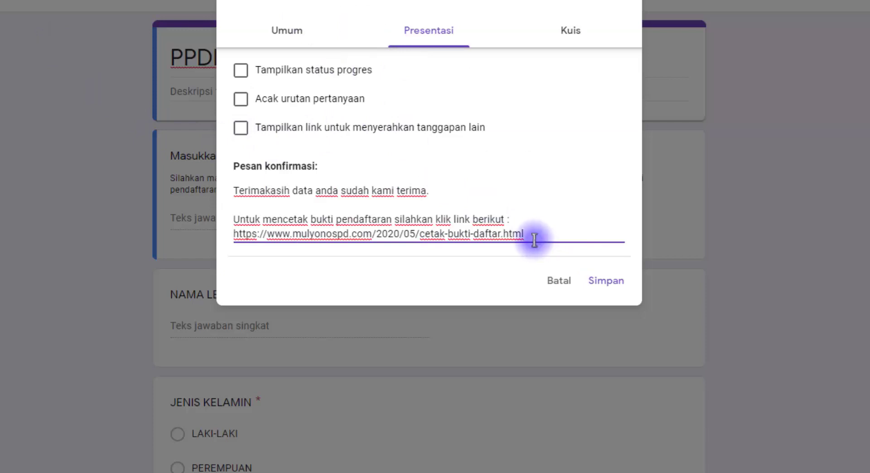
left_click_drag(532, 240, 224, 245)
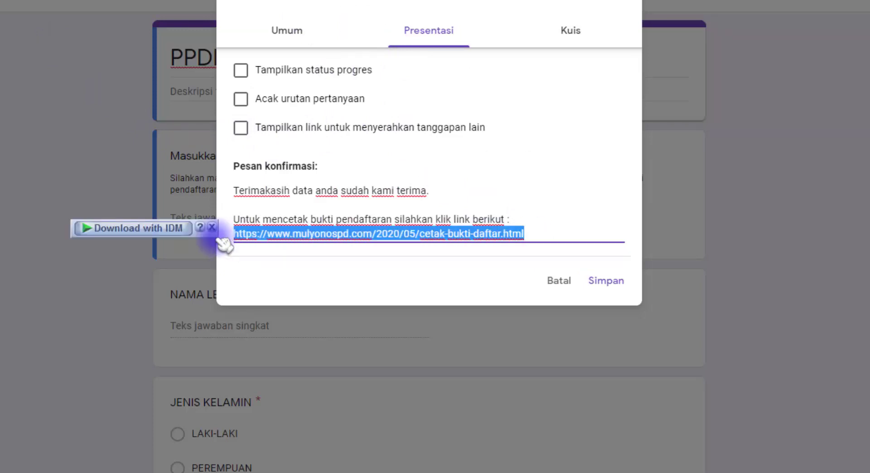
key("ctrl+v")
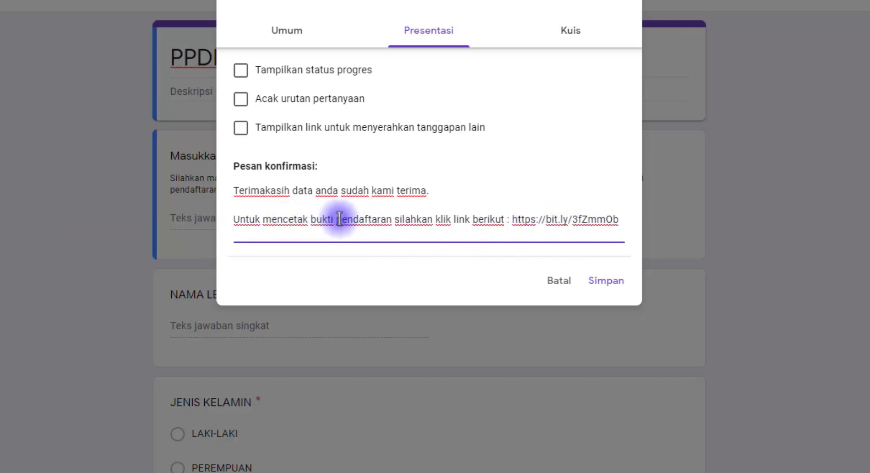
left_click(606, 281)
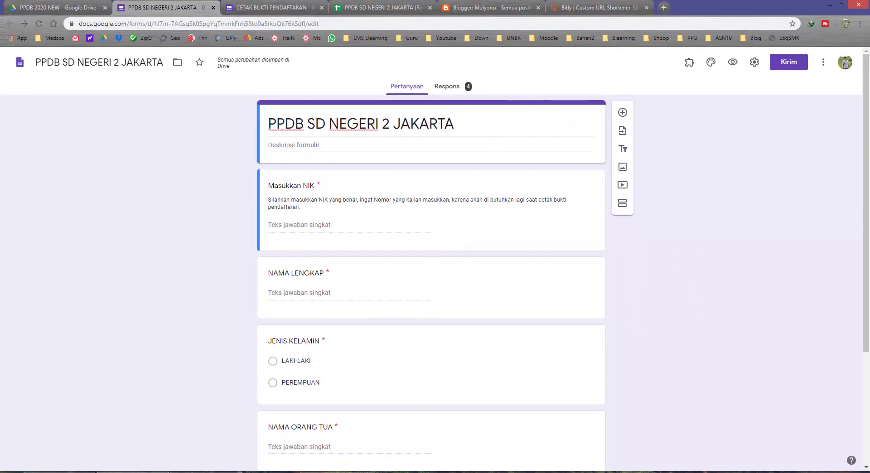
- Bring up the PART 4.txt notes and read the page-size codes under item 6
left_click(358, 472)
left_click(691, 334)
scroll(690, 335, "down", 1)
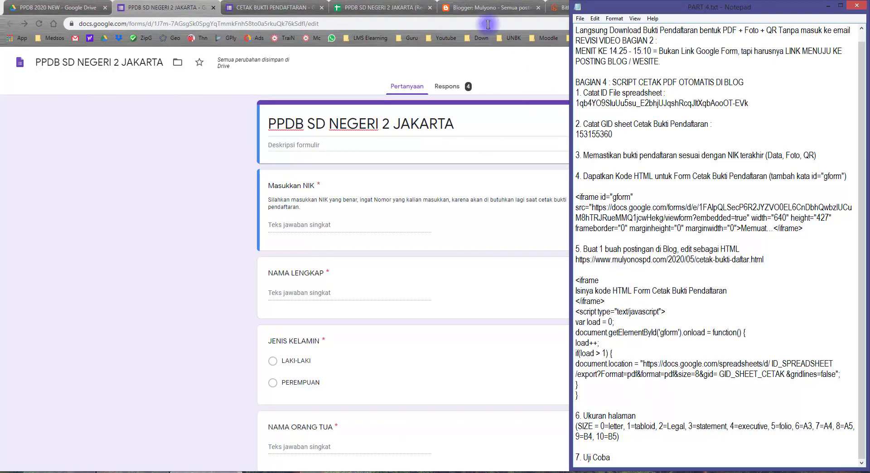
- Open the CETAK PPDB 2020 SD JAKARTA post for editing and examine the size=8 parameter in its HTML code
left_click(488, 7)
mouse_move(188, 178)
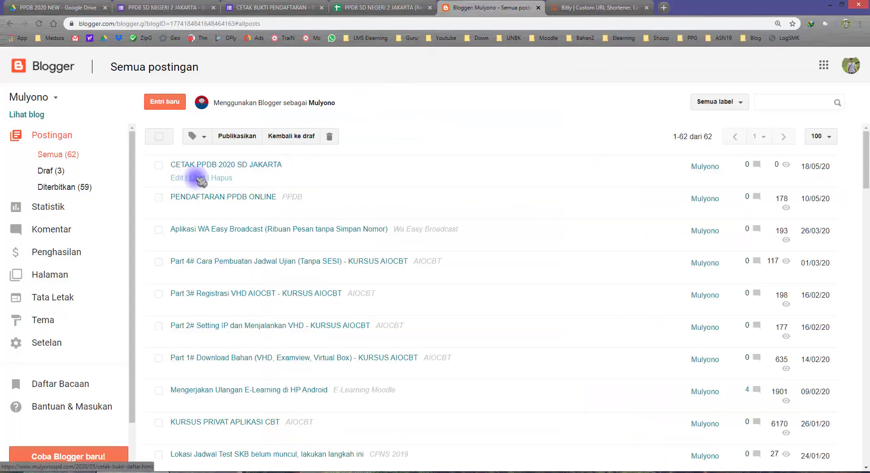
left_click(181, 178)
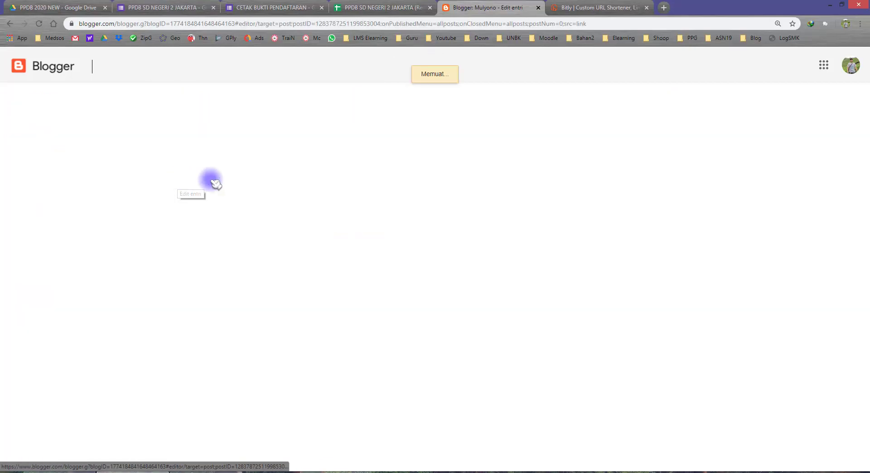
left_click(73, 122)
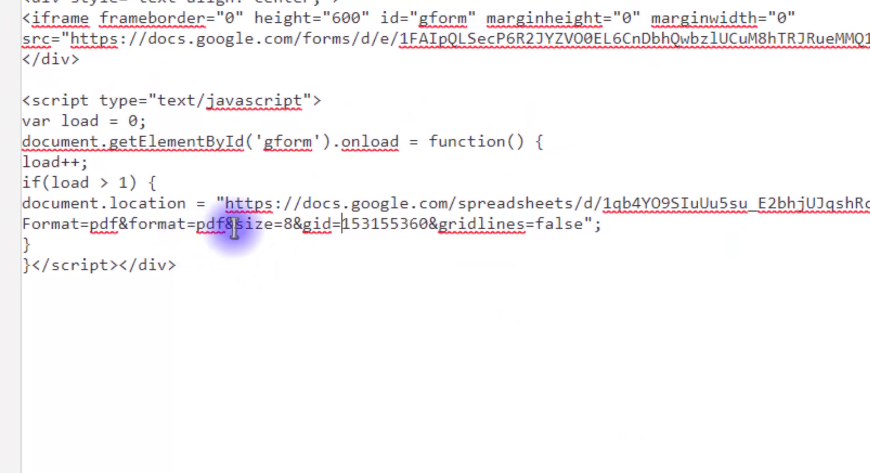
left_click_drag(235, 225, 292, 226)
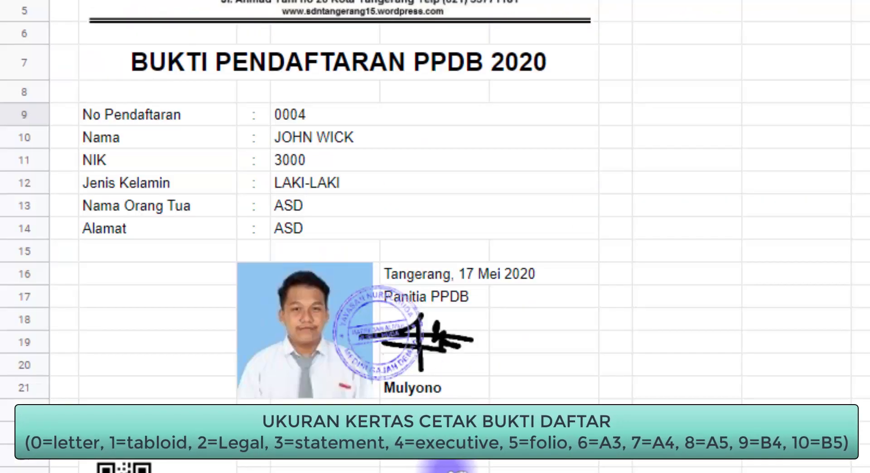
- Set the paper size to Legal in the BUKTI sheet's print settings and compare it with the size codes in the notes
left_click(630, 251)
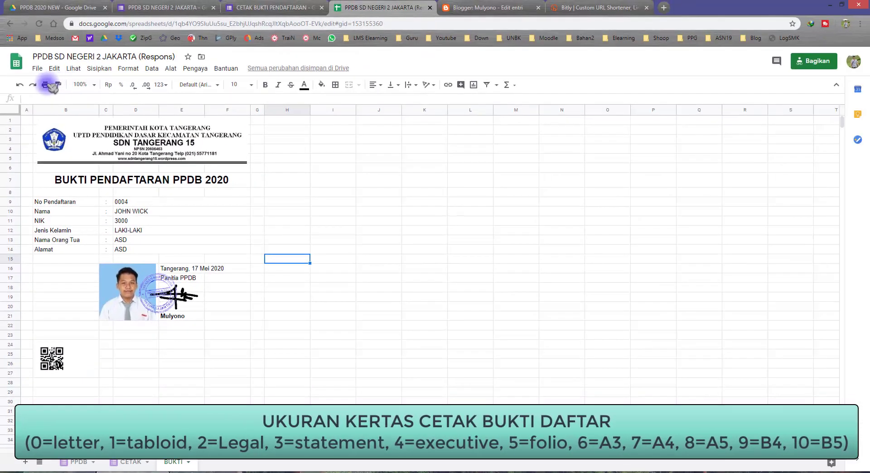
left_click(46, 85)
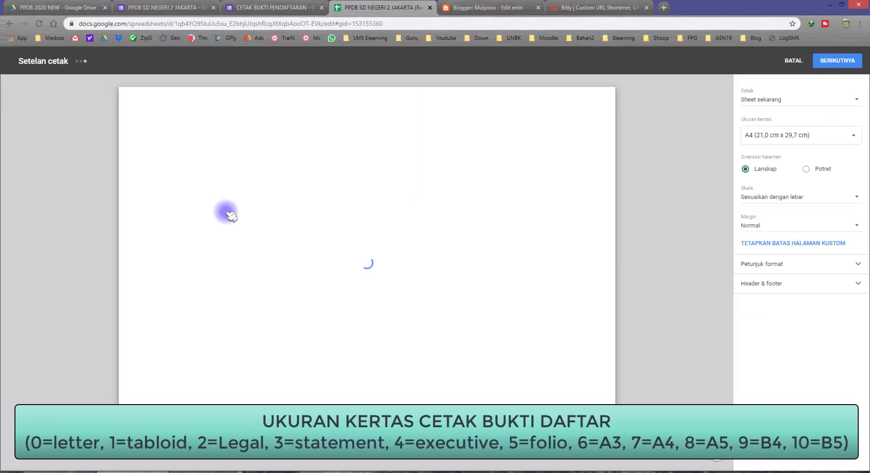
left_click(774, 138)
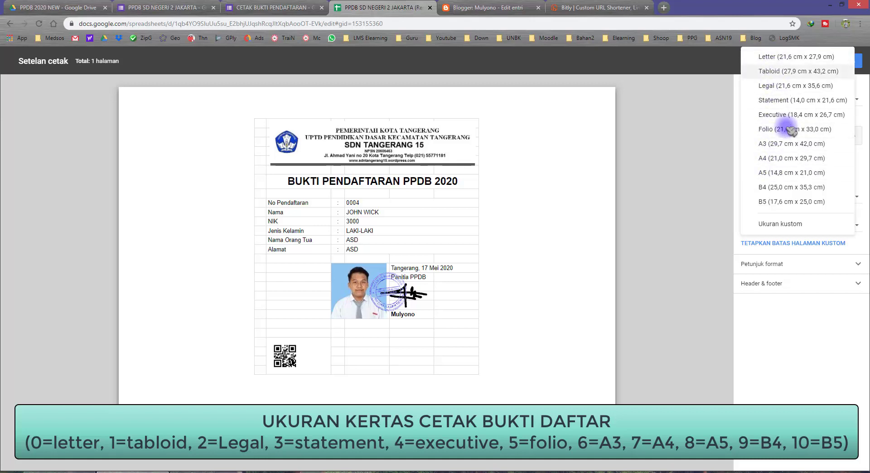
left_click(683, 184)
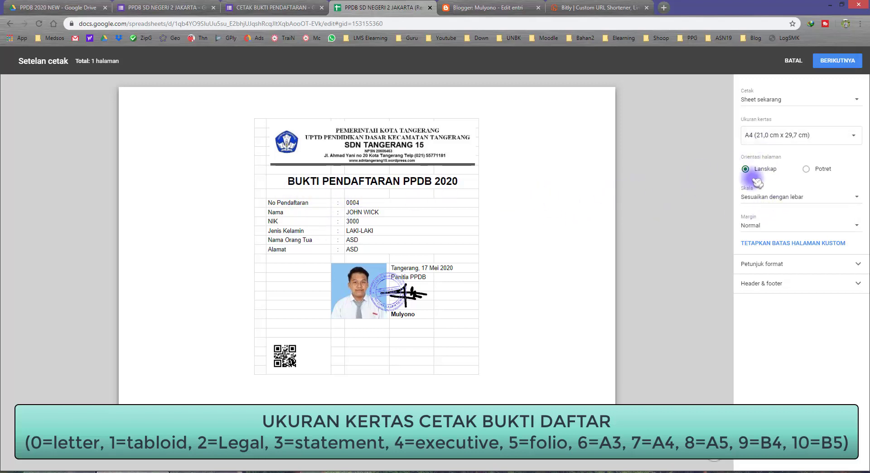
left_click(791, 135)
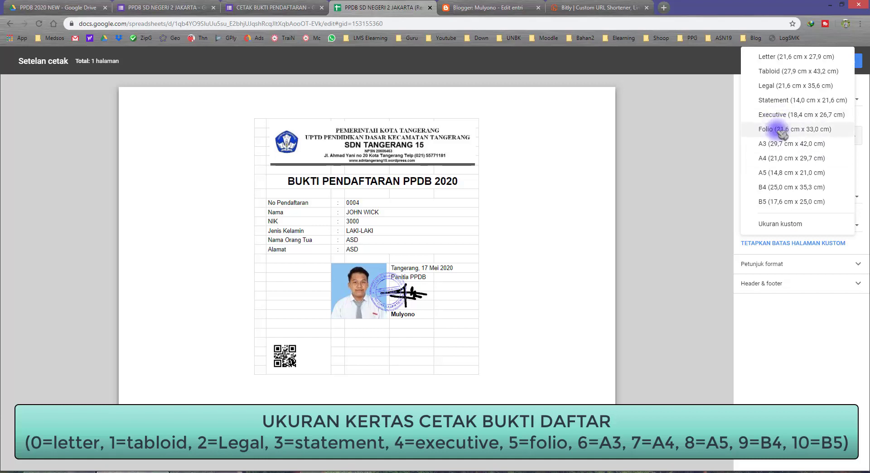
left_click(776, 86)
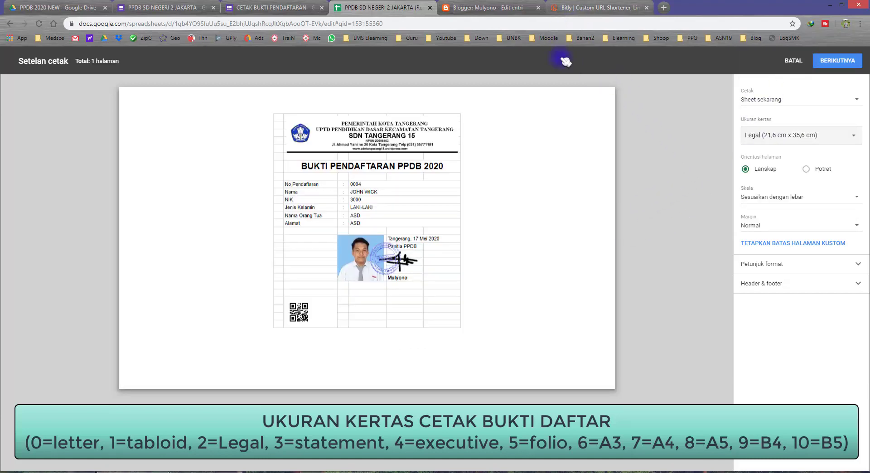
key("alt+Tab")
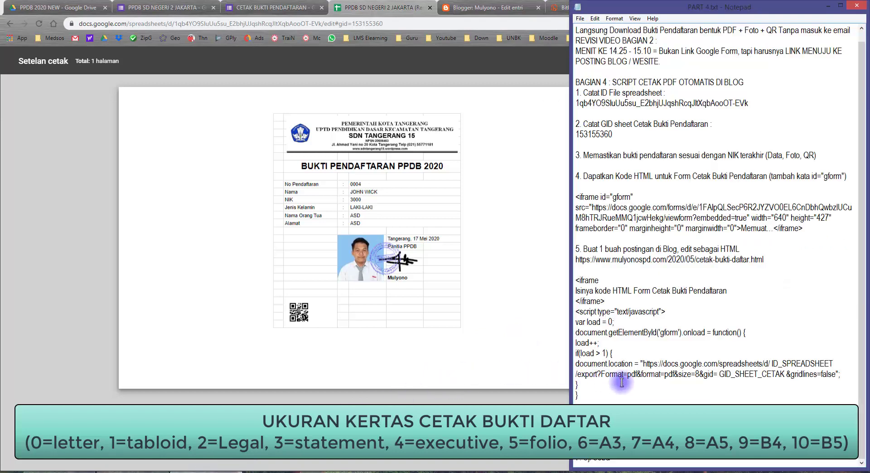
key("alt+Tab")
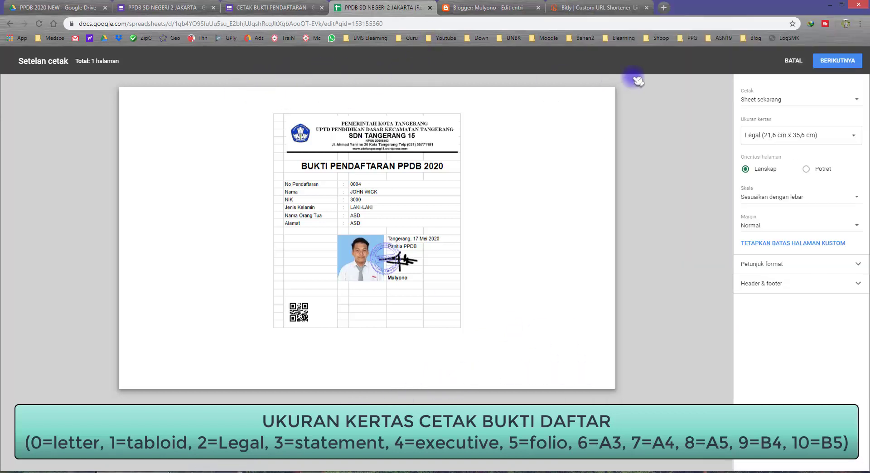
- Leave the print settings and compare the size=8 parameter in the Blogger post's HTML with the 8=A5 code in PART 4.txt
left_click(786, 63)
left_click(542, 10)
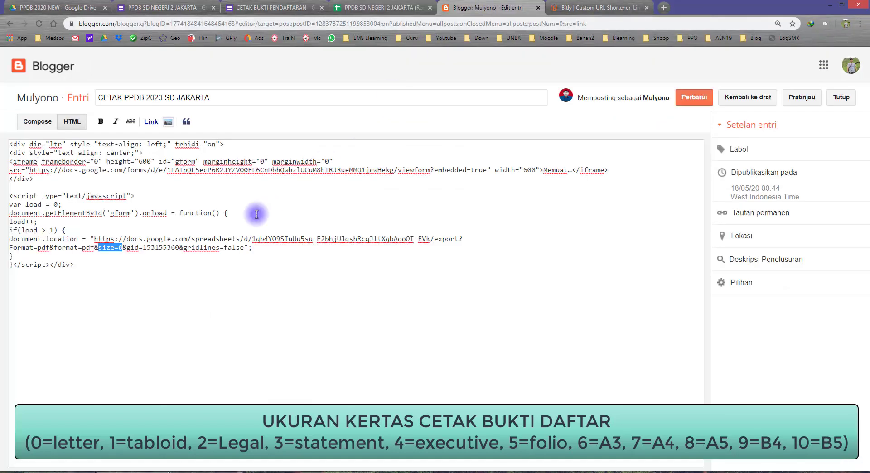
left_click(119, 248)
key("alt+Tab")
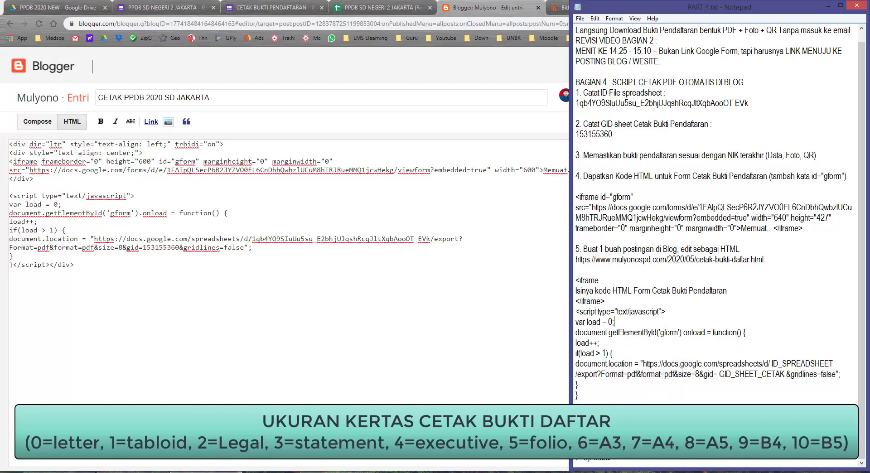
left_click_drag(854, 426, 834, 425)
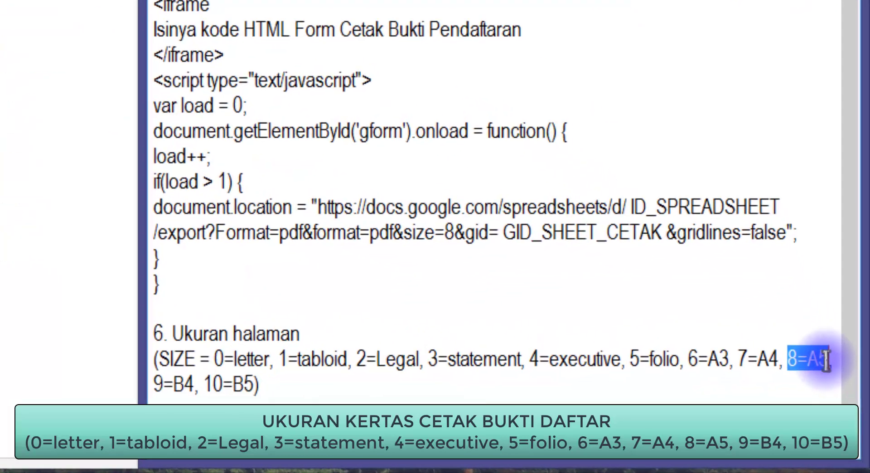
key("alt+Tab")
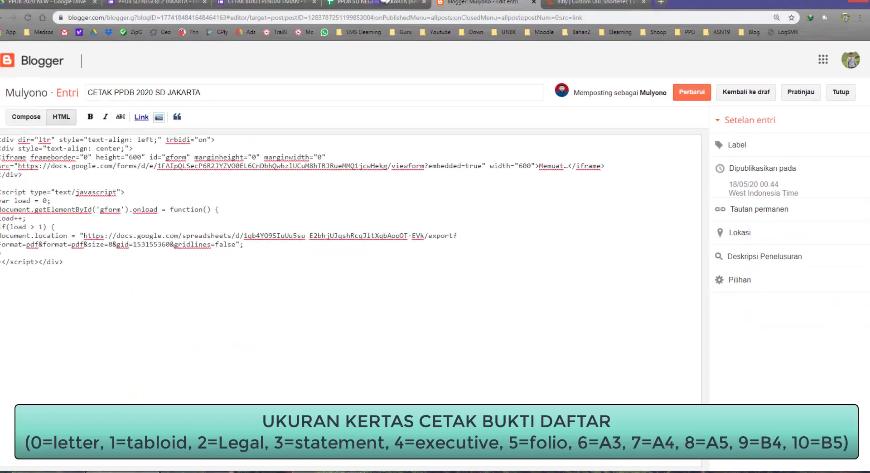
- Preview the BUKTI sheet's printout on A5 paper in portrait orientation
left_click(386, 4)
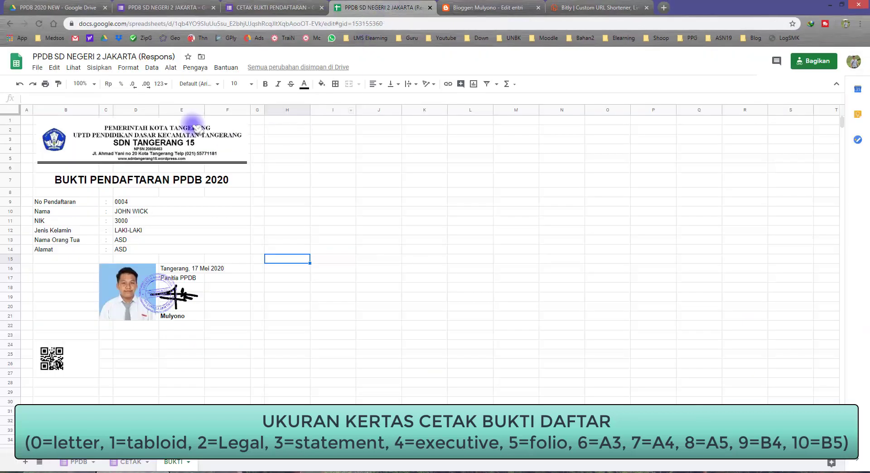
left_click(51, 84)
left_click(757, 133)
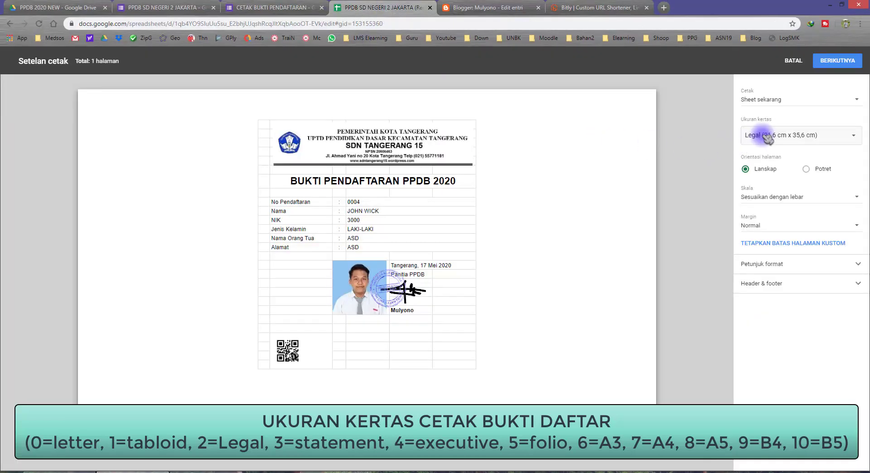
left_click(776, 222)
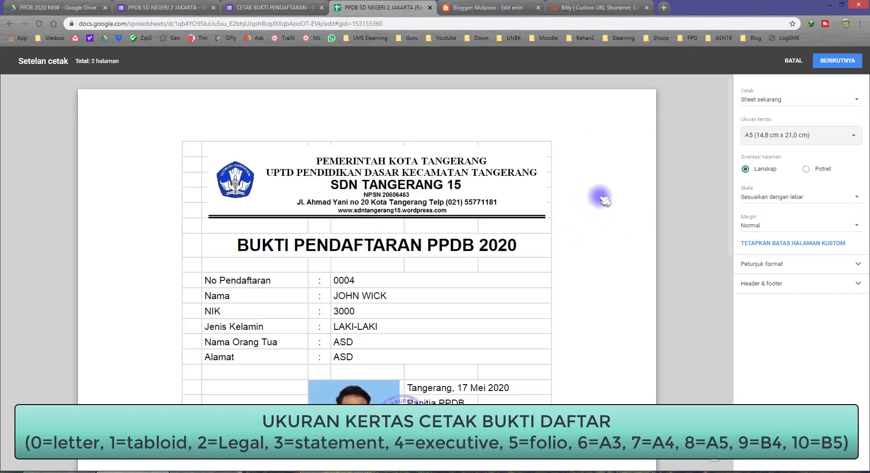
left_click(823, 169)
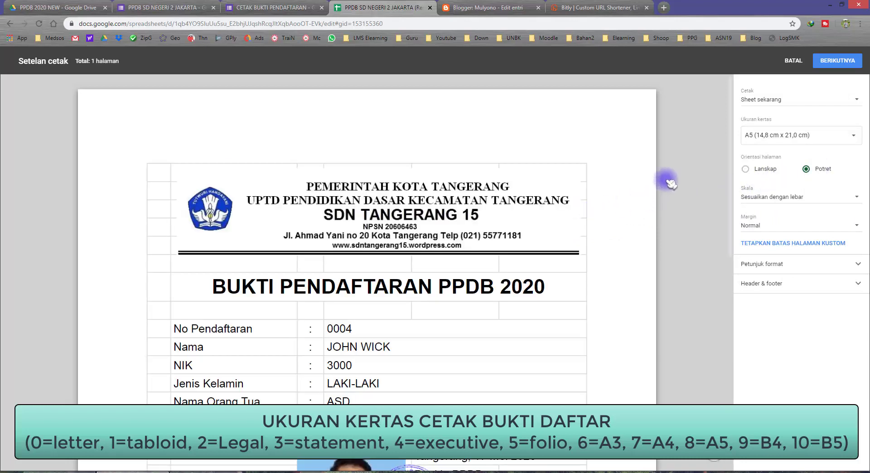
scroll(698, 204, "down", 5)
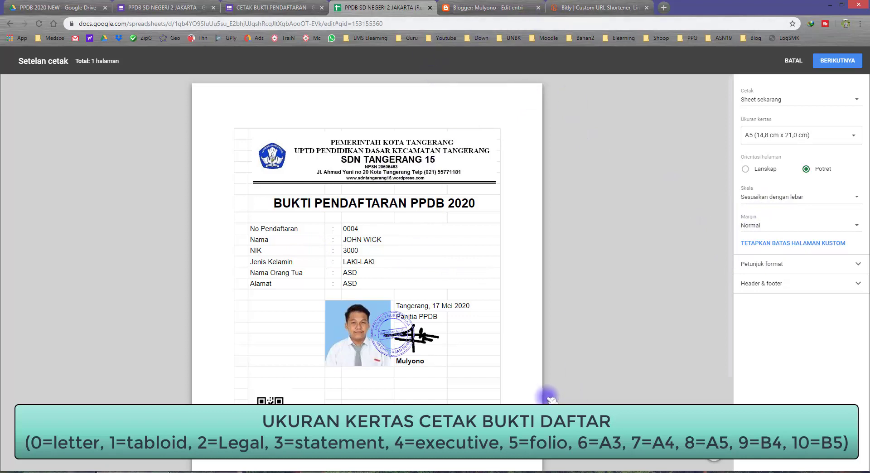
- Check gridlines=false in the PART 4.txt notes, preview the receipt with gridlines hidden, and leave the print settings
key("alt+Tab")
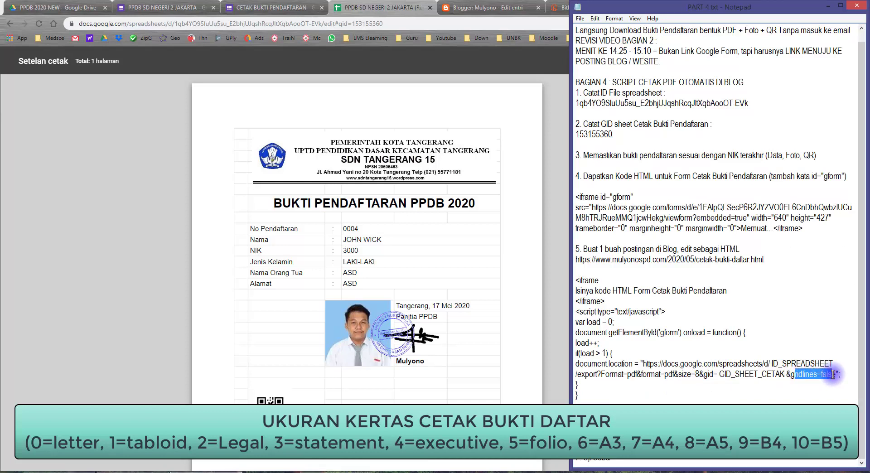
left_click(546, 231)
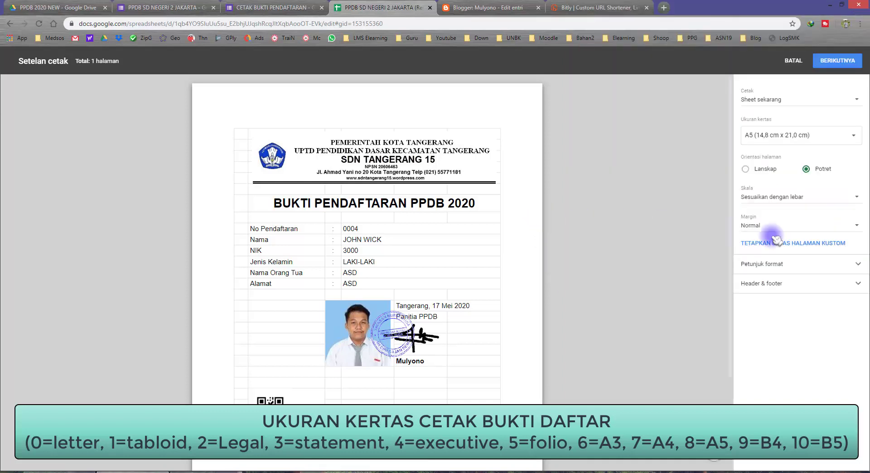
left_click(789, 265)
left_click(774, 283)
scroll(402, 285, "down", 2)
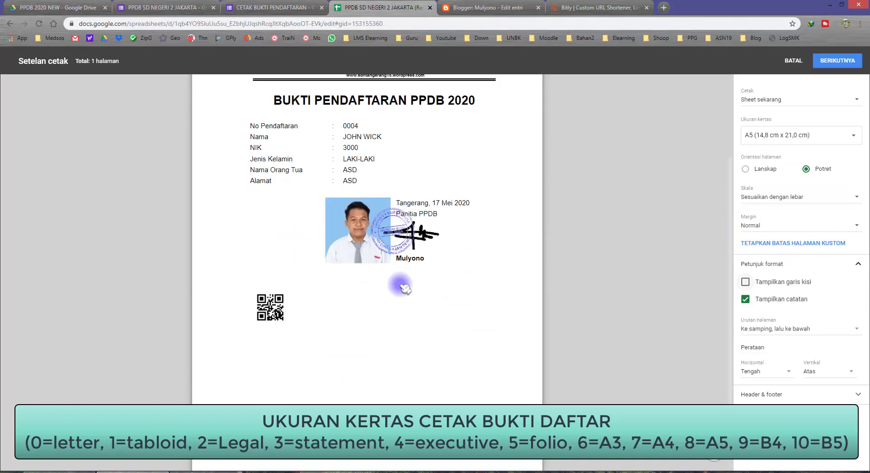
scroll(401, 285, "up", 2)
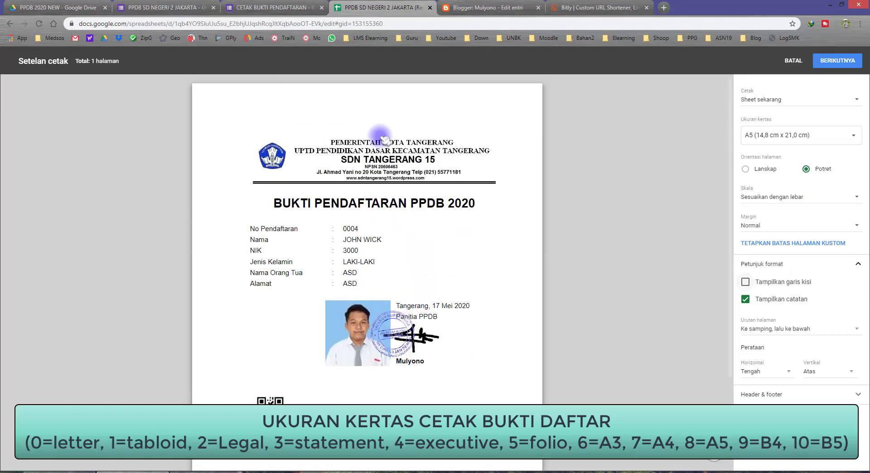
left_click(800, 64)
- Close the Bitly page and return to the PPDB SD NEGERI 2 JAKARTA form editor
left_click(625, 8)
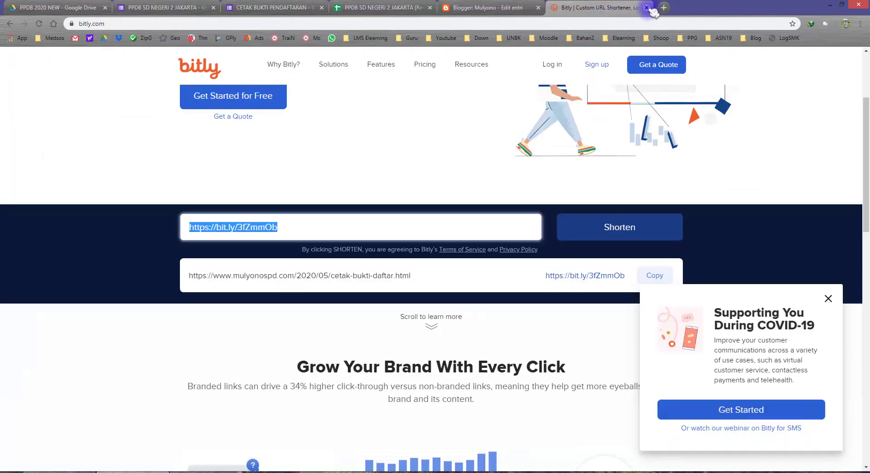
left_click(648, 8)
left_click(268, 7)
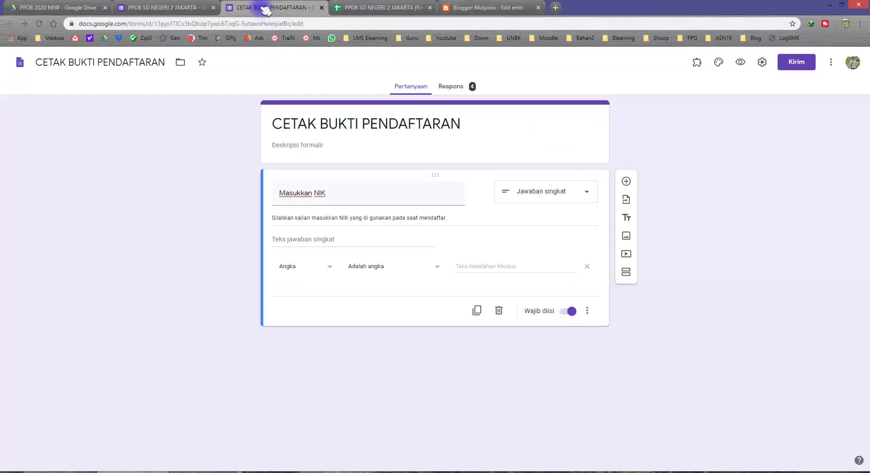
left_click(163, 7)
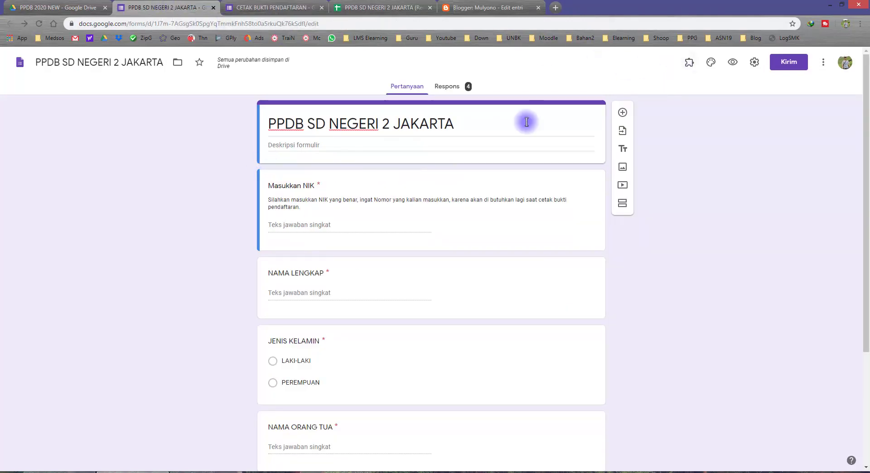
- Open the form's live preview and fill in the applicant's NIK, full name, gender LAKI-LAKI, parent's name and address
left_click(738, 64)
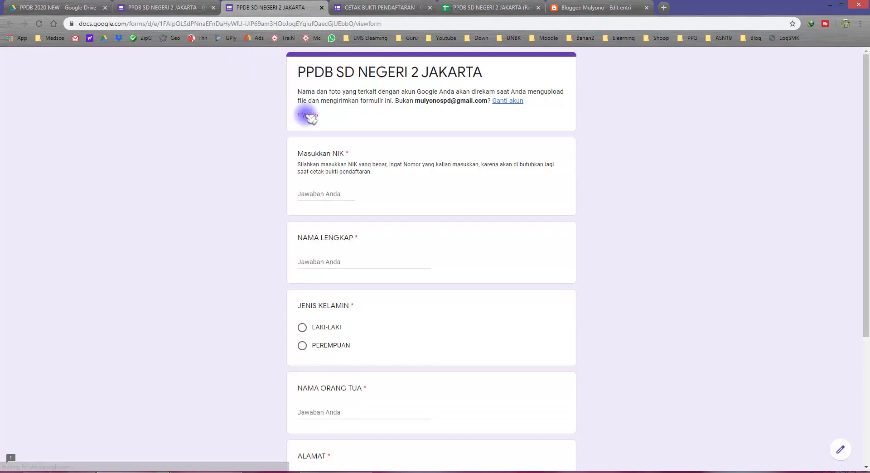
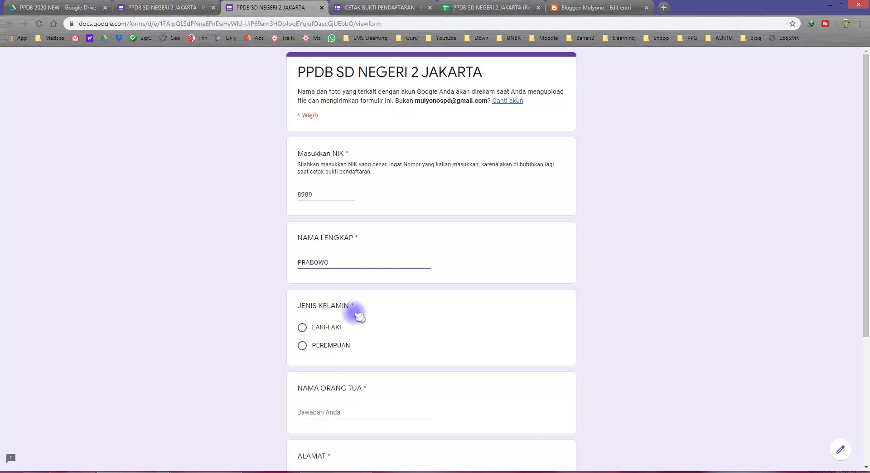
scroll(327, 335, "down", 3)
left_click(324, 281)
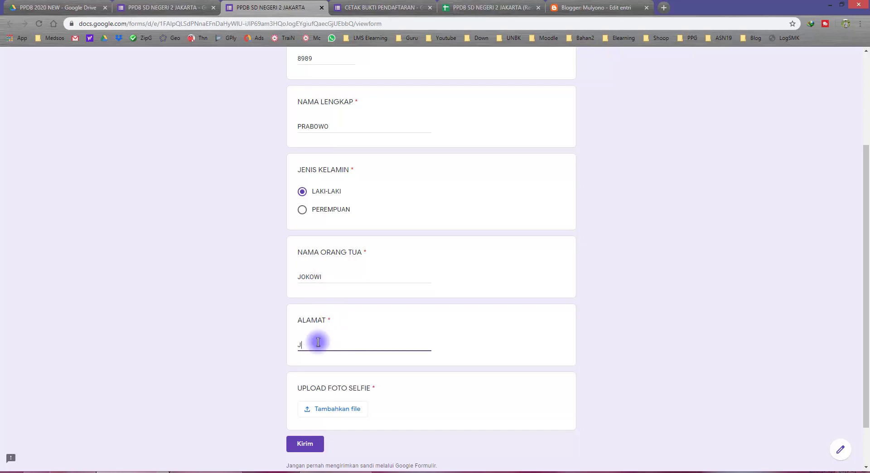
- Upload the photo 177126.JPG from the FOTO SKL folder as the applicant's selfie
left_click(346, 409)
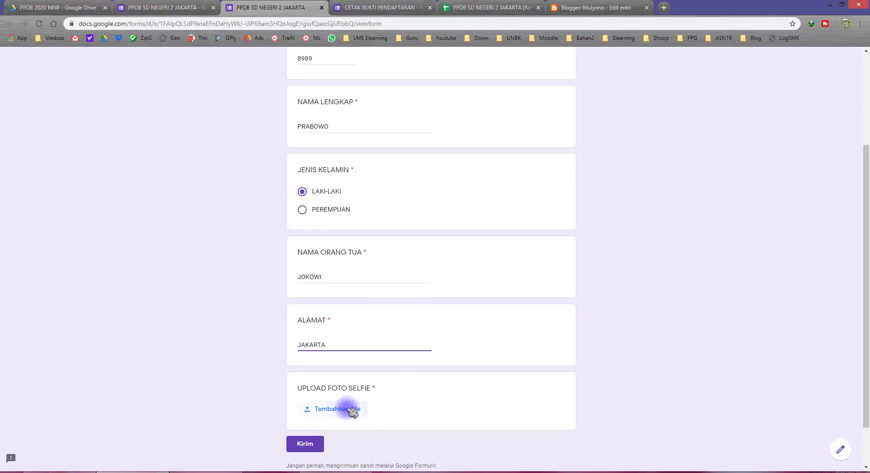
left_click(412, 280)
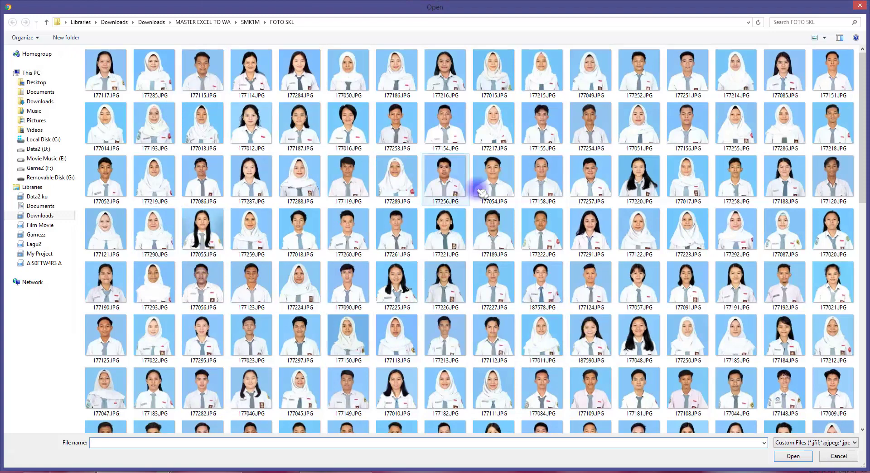
left_click(547, 136)
scroll(576, 240, "down", 10)
scroll(576, 241, "down", 2)
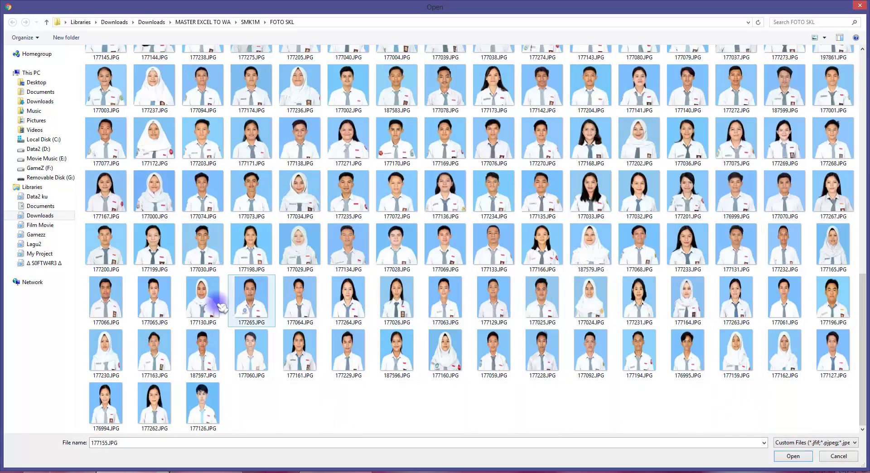
double_click(214, 402)
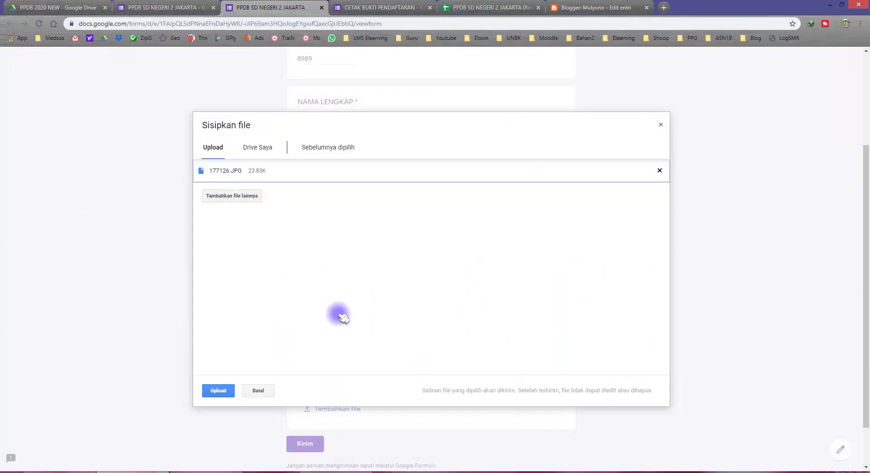
left_click(218, 390)
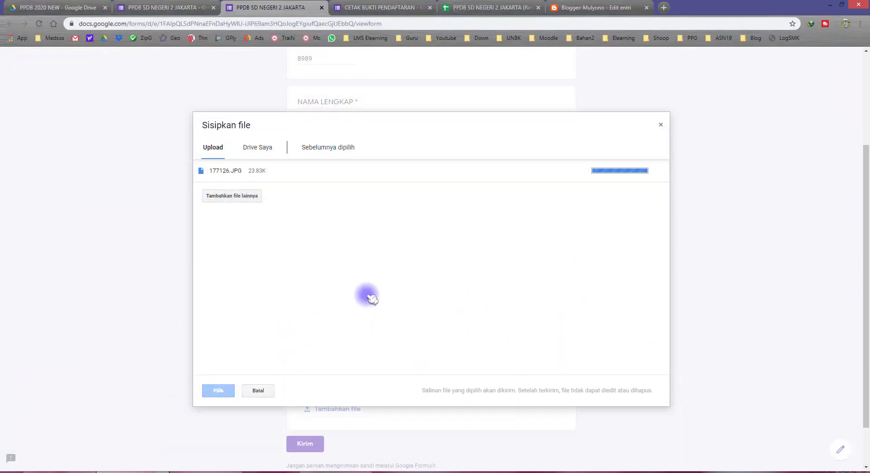
- Review the entered NIK and other answers, and submit the PPDB registration form
scroll(340, 301, "up", 3)
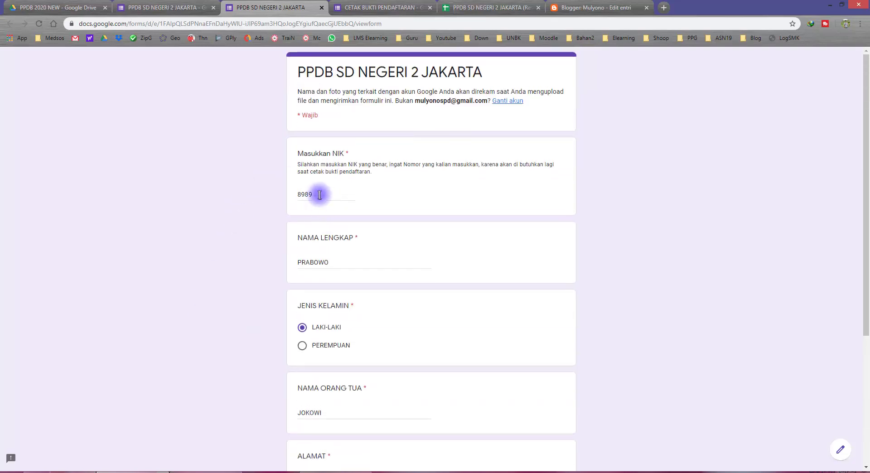
double_click(302, 193)
scroll(311, 307, "down", 4)
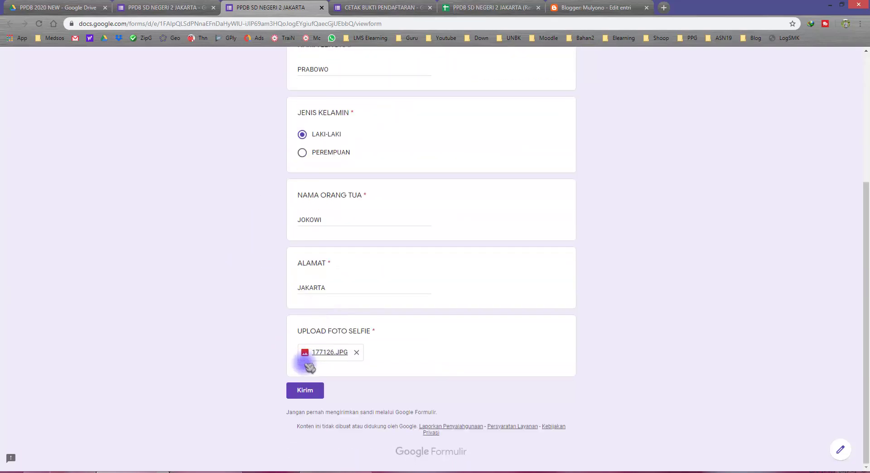
scroll(316, 262, "up", 4)
scroll(249, 403, "down", 4)
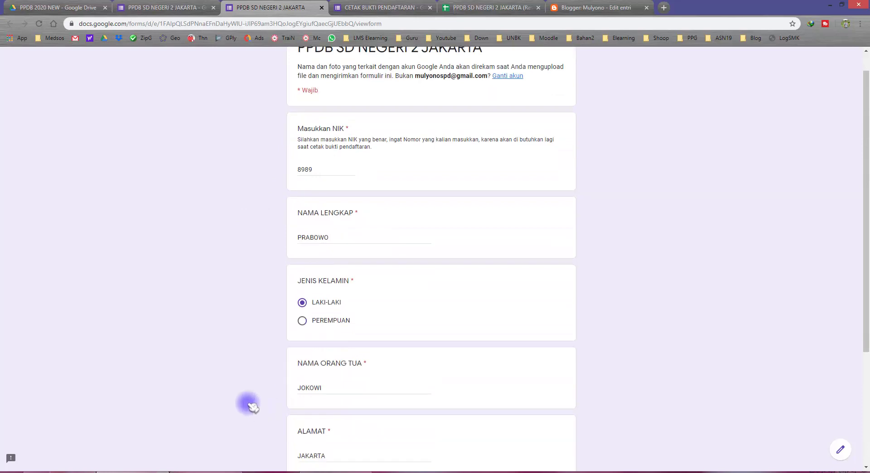
left_click(303, 397)
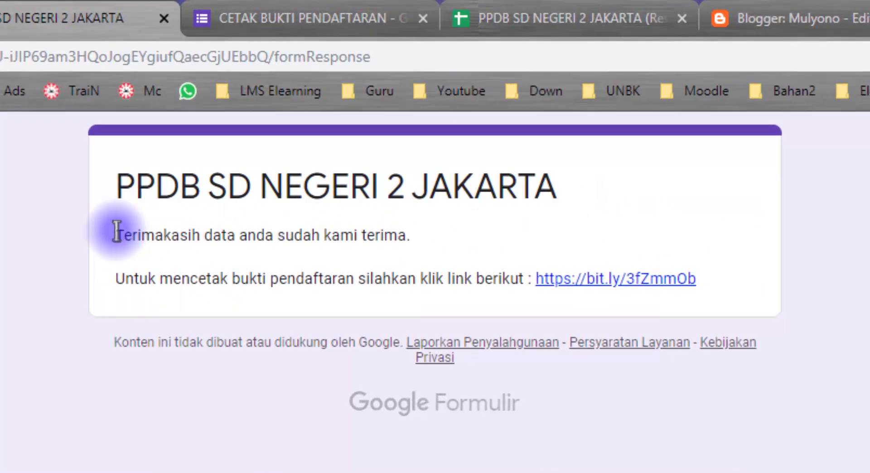
left_click_drag(281, 113, 380, 114)
left_click_drag(322, 235, 447, 237)
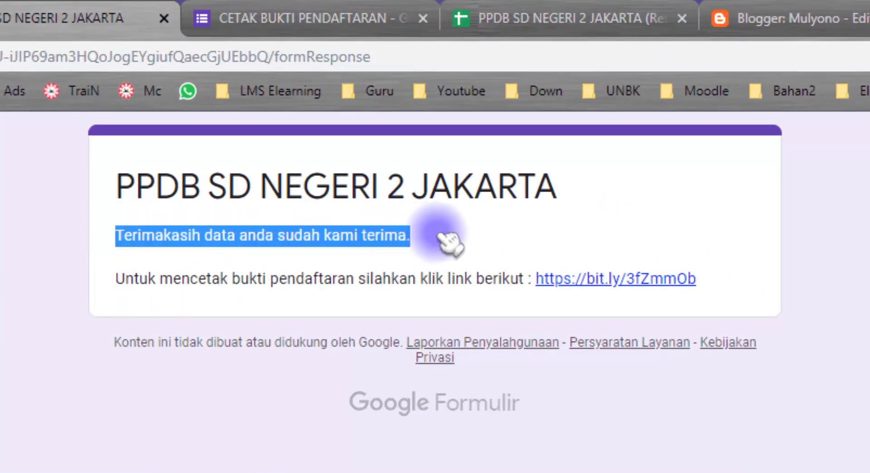
left_click_drag(127, 278, 482, 285)
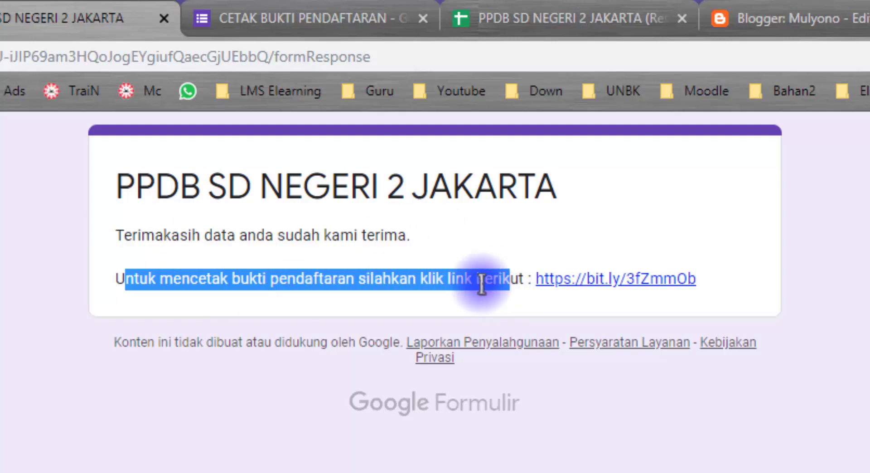
left_click(218, 281)
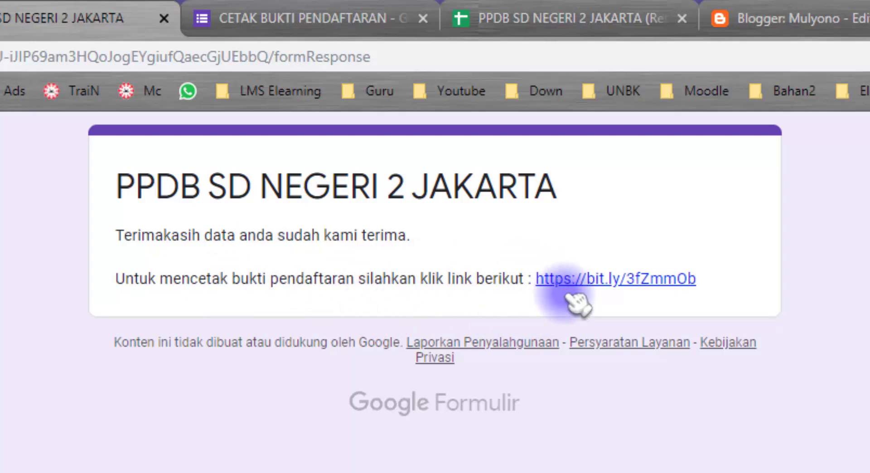
left_click(580, 283)
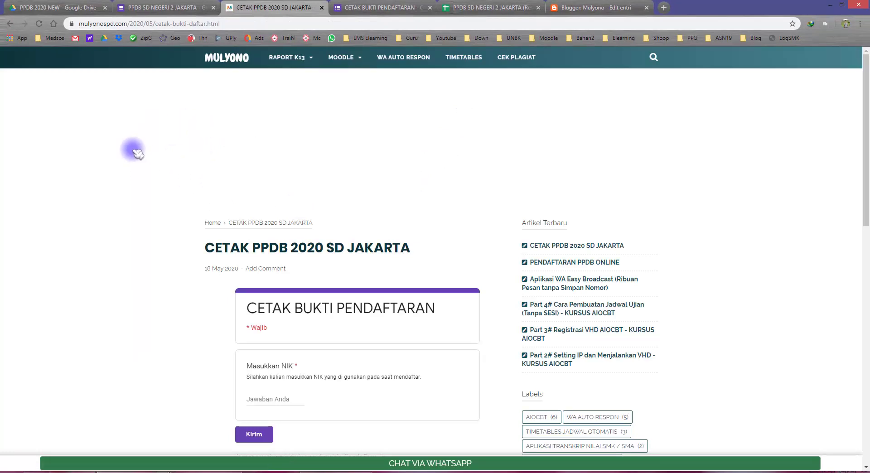
- Enter the applicant's NIK in the CETAK BUKTI PENDAFTARAN form embedded in the blog post and submit it
scroll(150, 172, "down", 4)
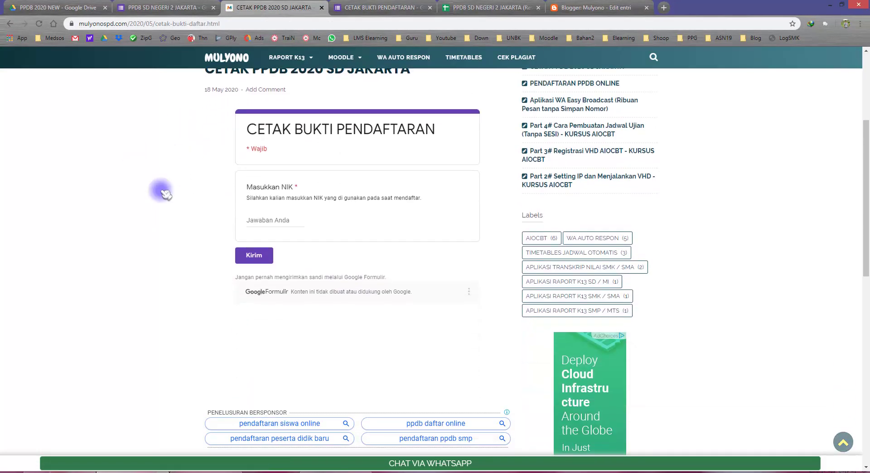
left_click(267, 219)
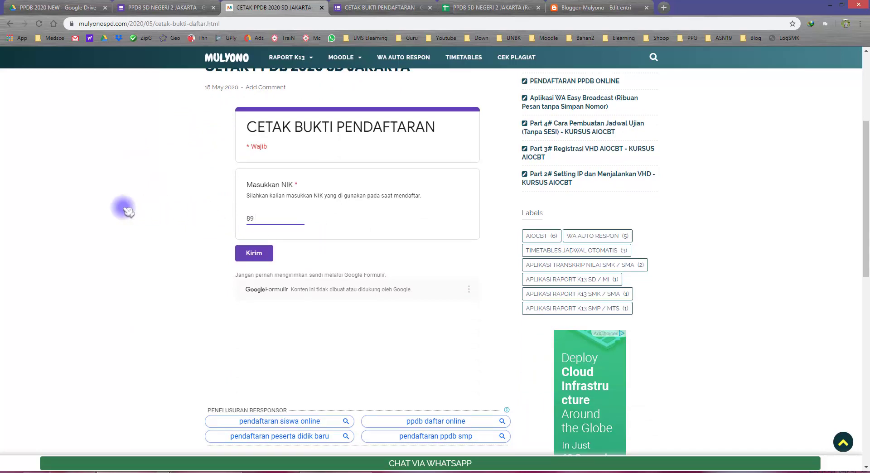
left_click(254, 254)
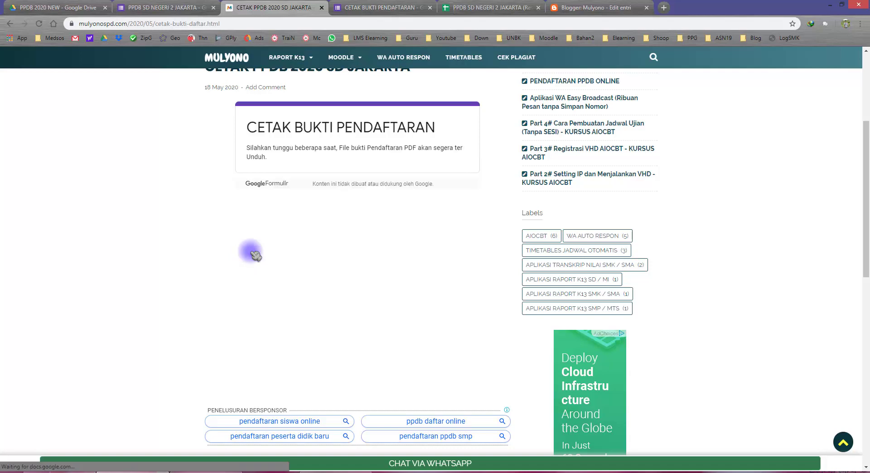
- Check the receipt PDF's Save As file name and start its download in the Documents category
scroll(197, 235, "up", 1)
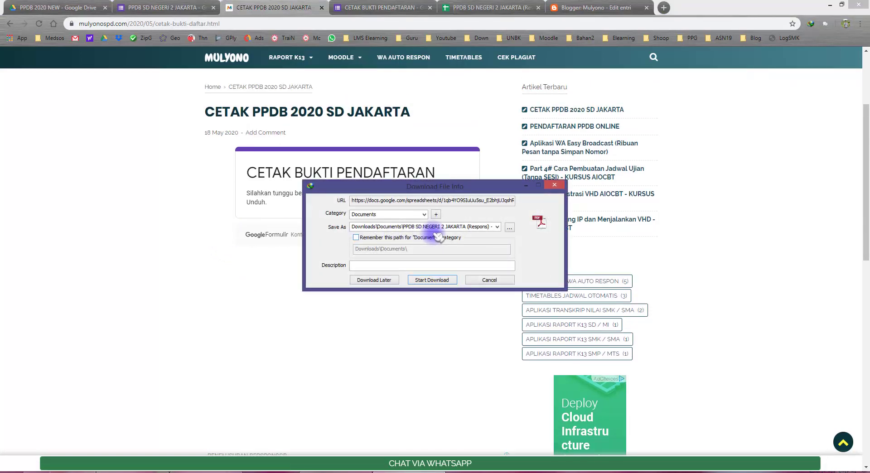
left_click(461, 226)
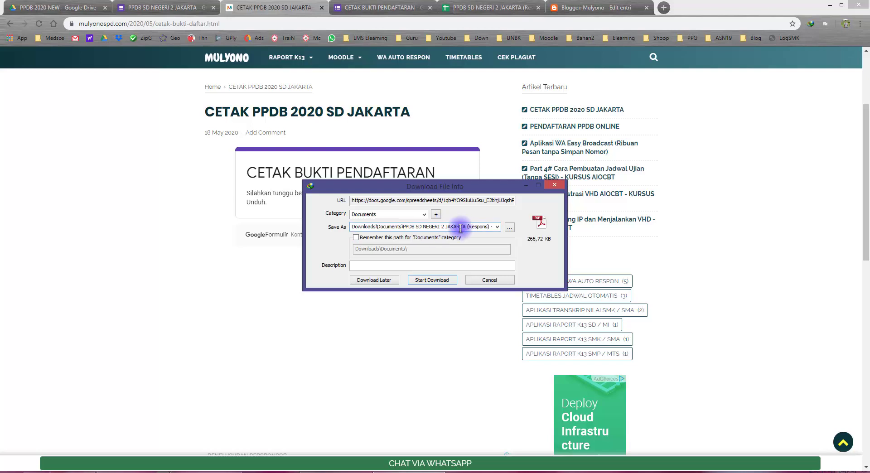
left_click_drag(460, 226, 509, 226)
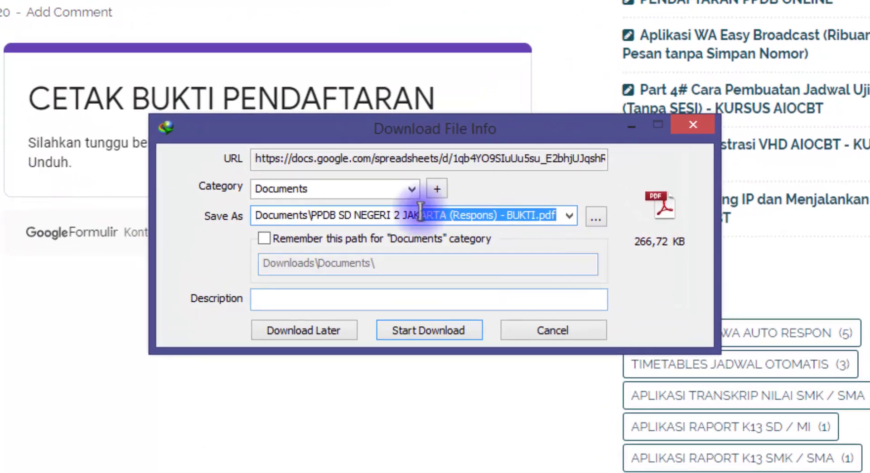
left_click(431, 333)
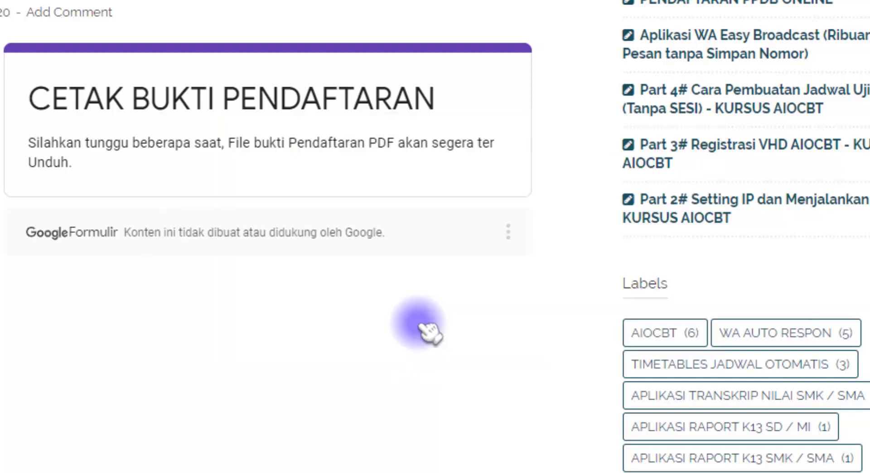
- Open the downloaded PPDB SD NEGERI 2 JAKARTA (Respons) - BUKTI.pdf from Internet Download Manager, examine the full page, and close it
left_click(827, 472)
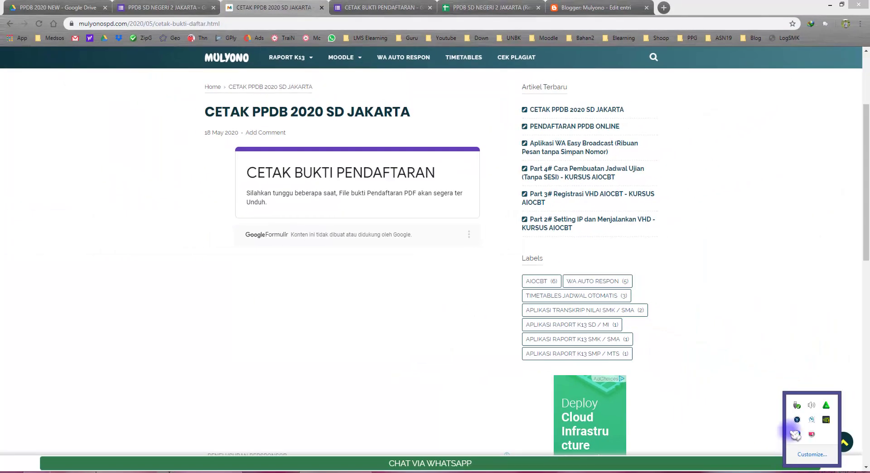
double_click(813, 444)
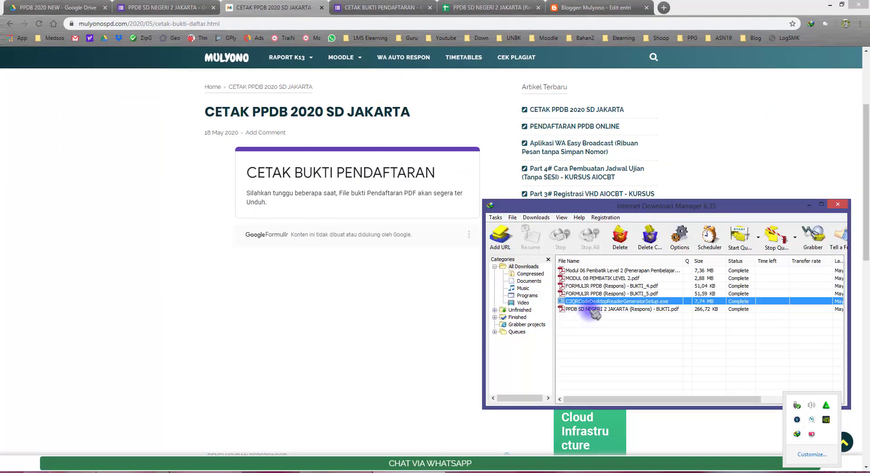
right_click(595, 312)
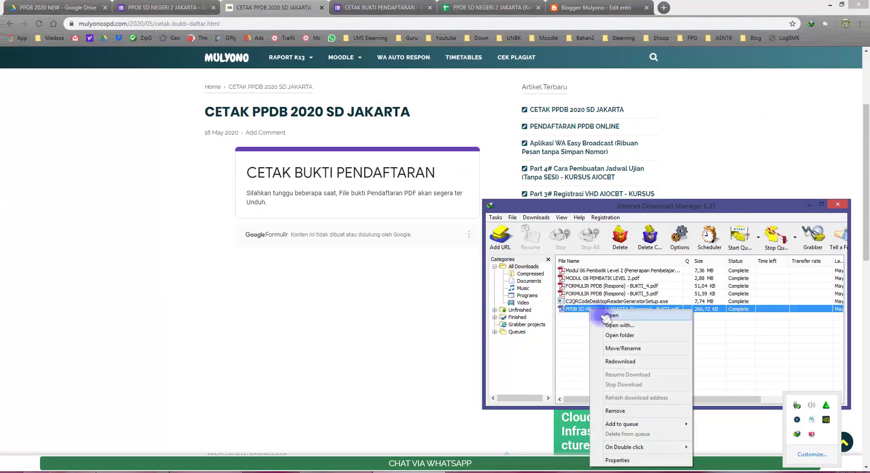
left_click(605, 320)
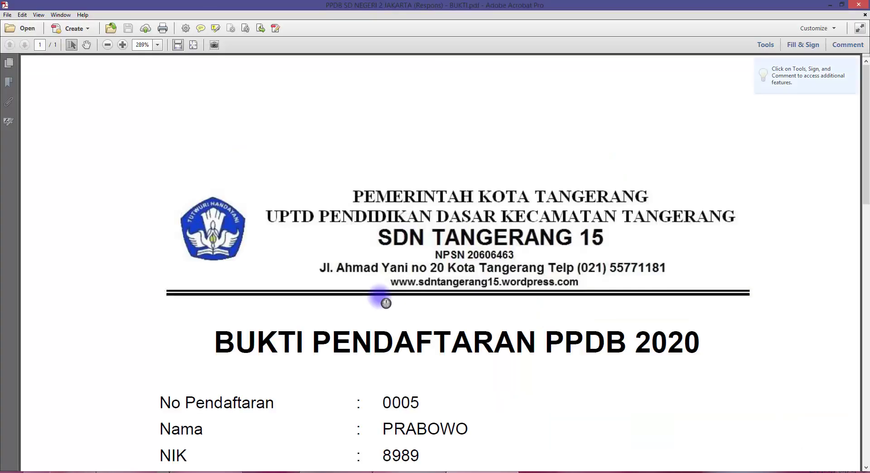
left_click(193, 44)
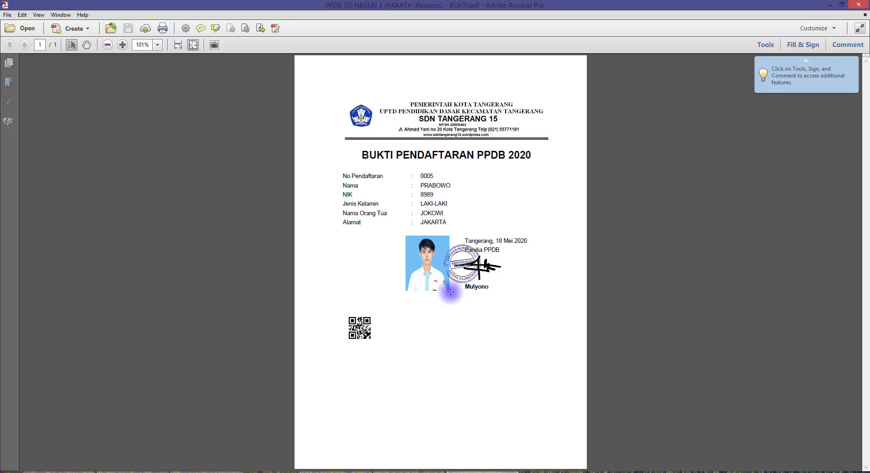
left_click(859, 5)
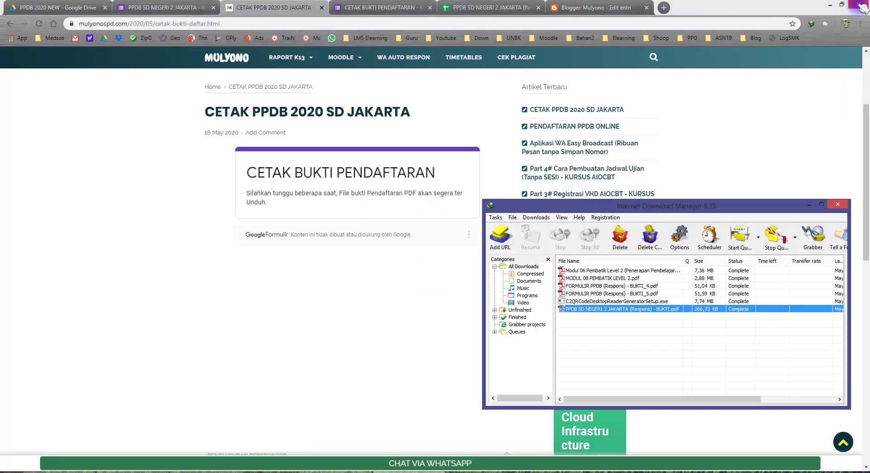
- Close the receipt page, look over the PPDB SD NEGERI 2 JAKARTA form's questions, and open its preview
left_click(322, 8)
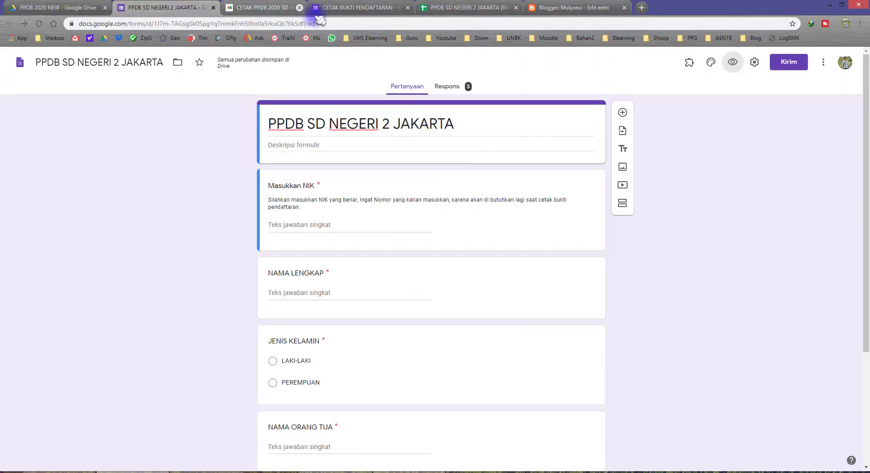
scroll(295, 270, "down", 3)
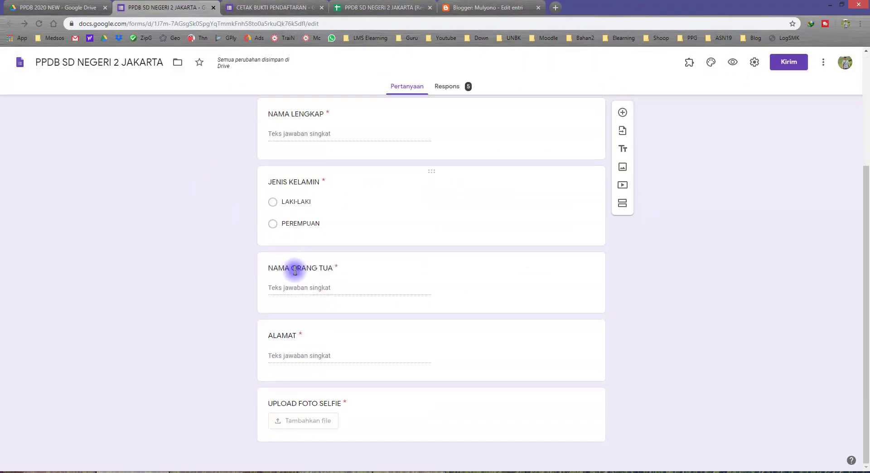
scroll(296, 270, "up", 4)
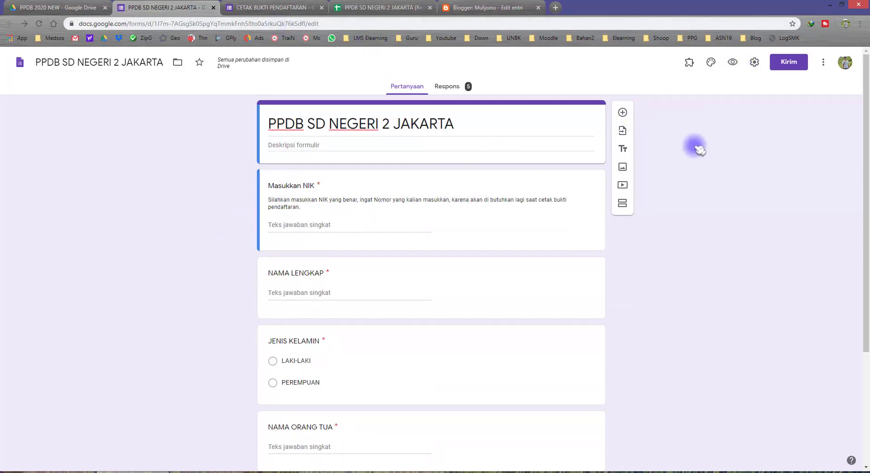
scroll(482, 235, "down", 3)
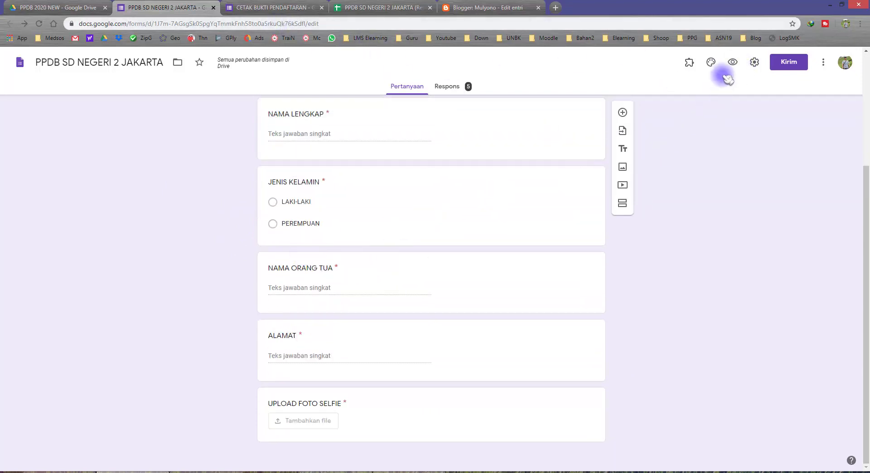
left_click(733, 62)
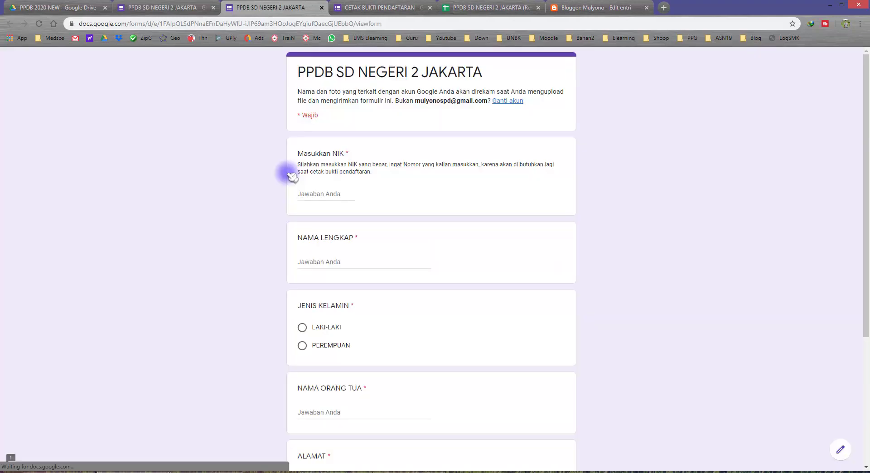
- Fill in a second applicant's NIK, full name, gender PEREMPUAN, parent's name and address in the registration form
left_click(313, 193)
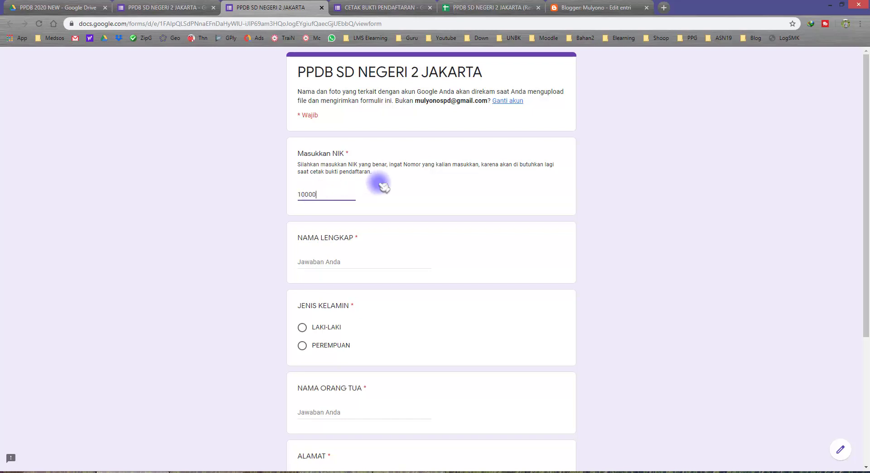
left_click(345, 259)
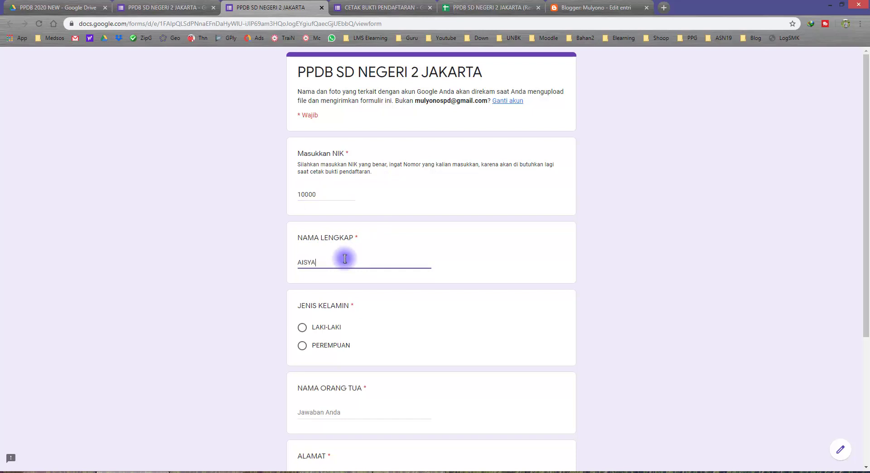
left_click(340, 344)
scroll(330, 303, "down", 3)
left_click(318, 277)
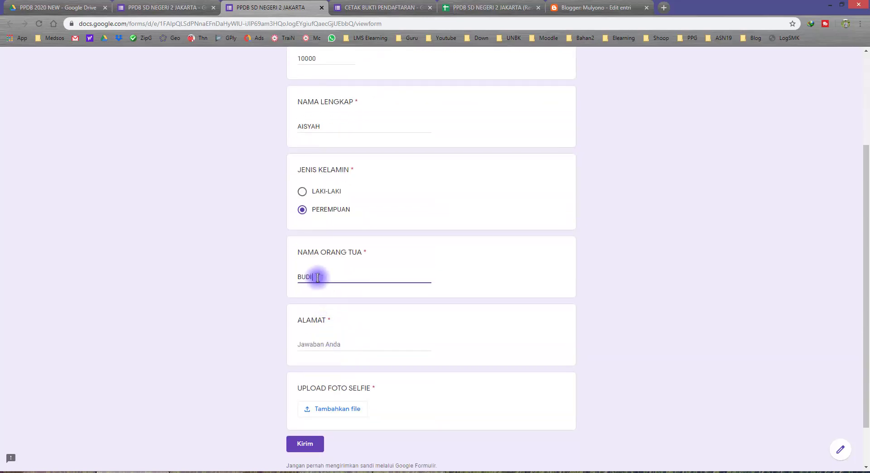
left_click(319, 341)
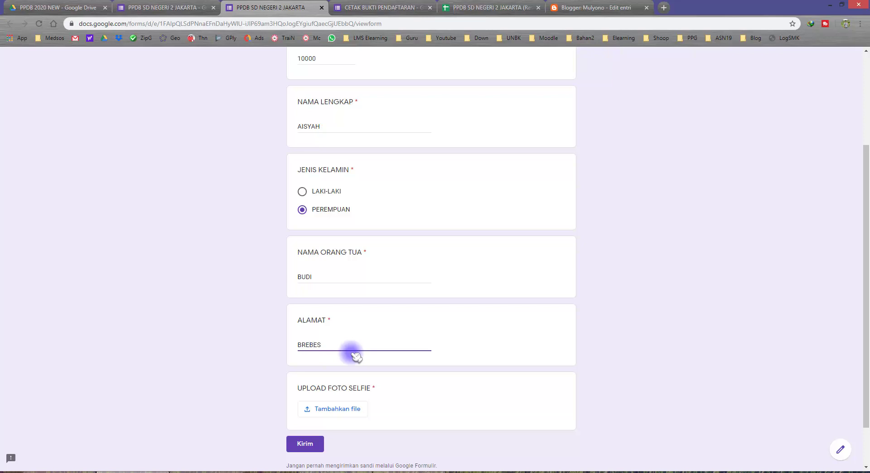
- Upload the photo 177289.JPG from the FOTO SKL folder as the second applicant's selfie
left_click(336, 409)
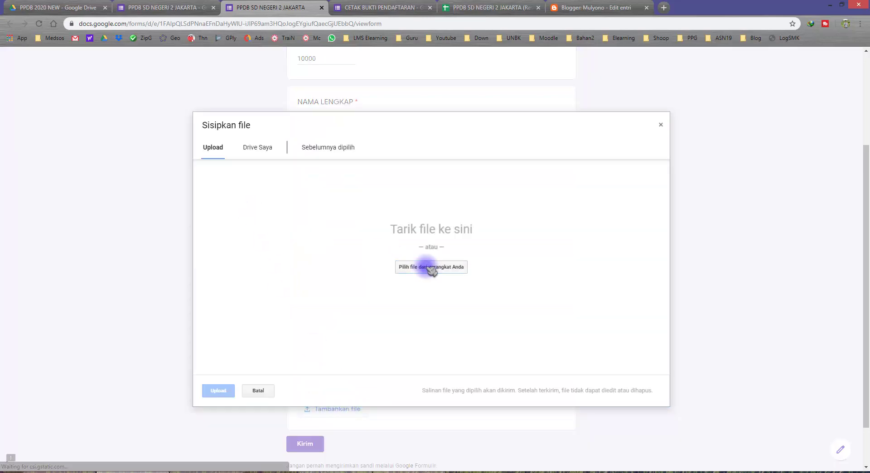
left_click(431, 267)
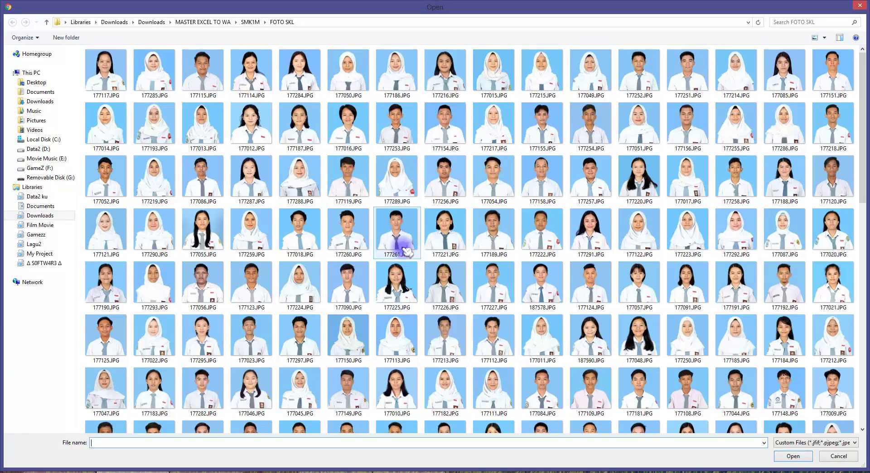
double_click(397, 184)
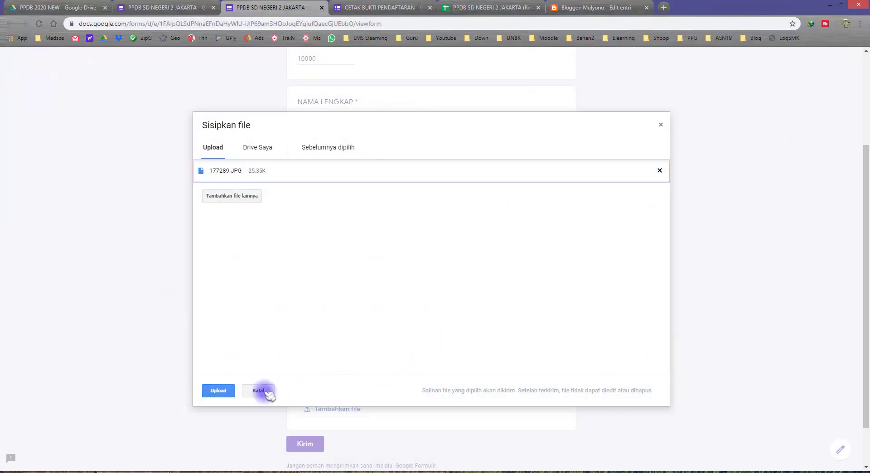
left_click(219, 391)
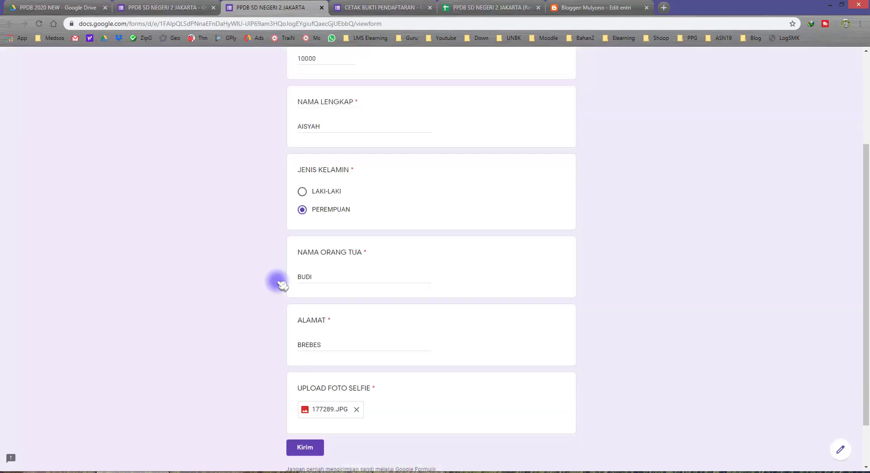
- Review the second applicant's answers and submit the registration form
scroll(271, 313, "up", 3)
scroll(272, 313, "down", 3)
scroll(276, 309, "down", 2)
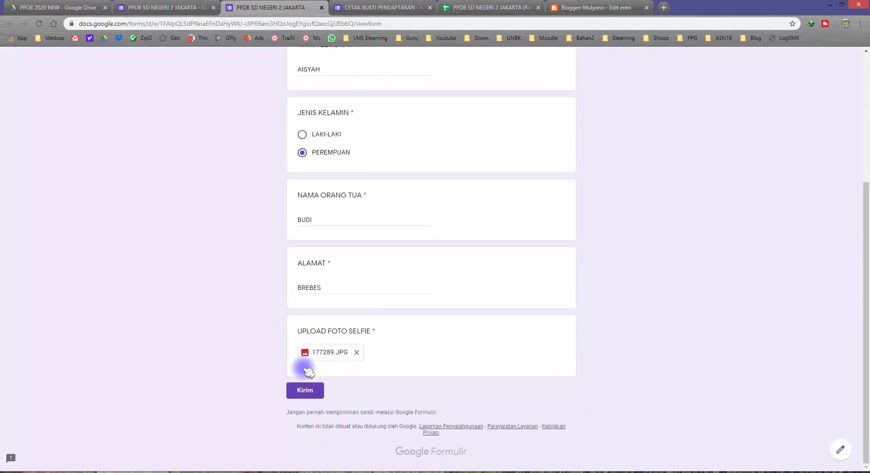
left_click(292, 390)
scroll(249, 272, "up", 3)
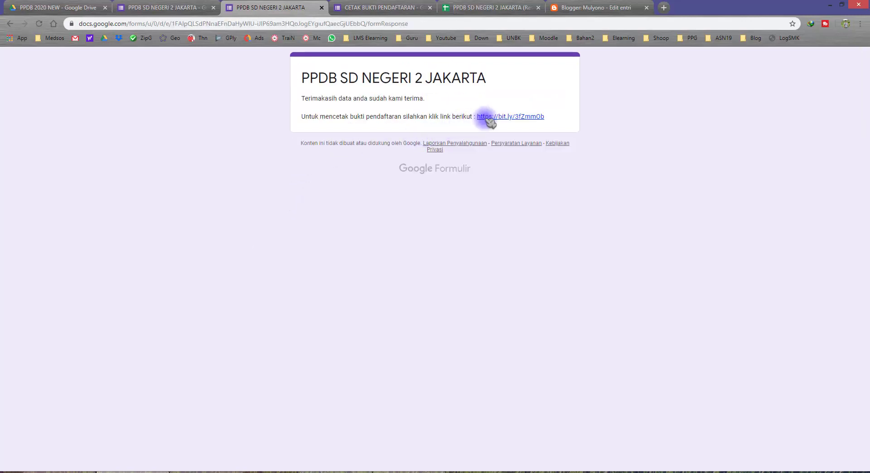
left_click(489, 117)
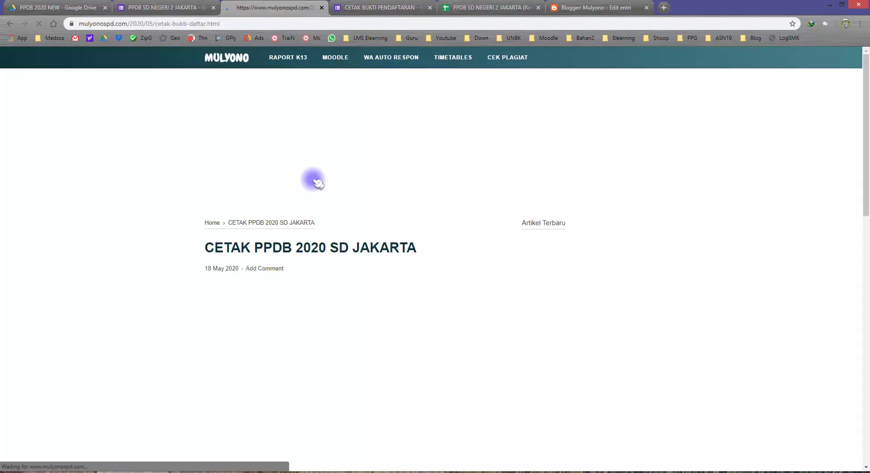
scroll(249, 240, "down", 5)
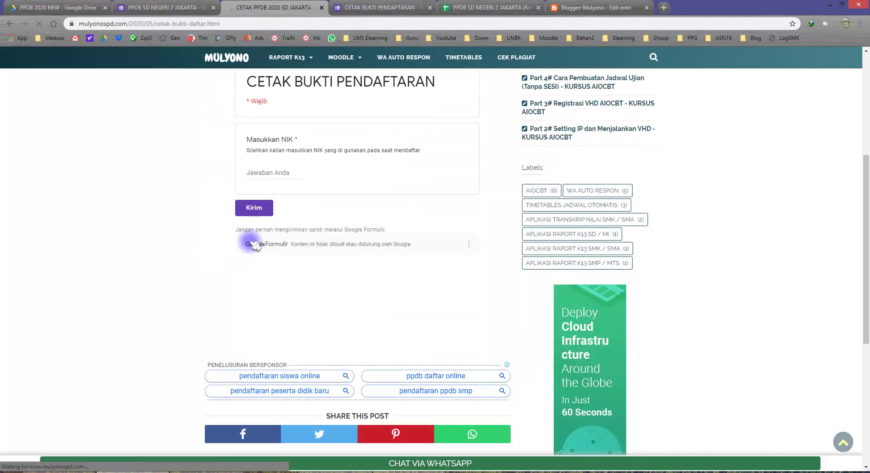
left_click(266, 172)
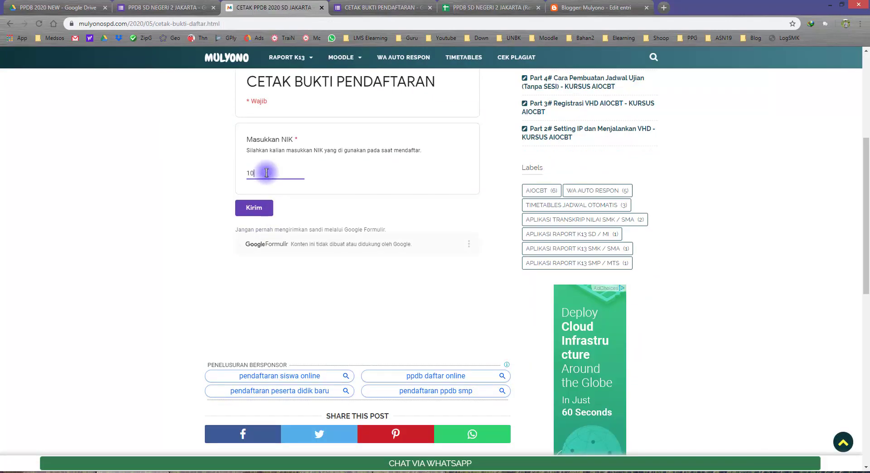
scroll(295, 209, "up", 2)
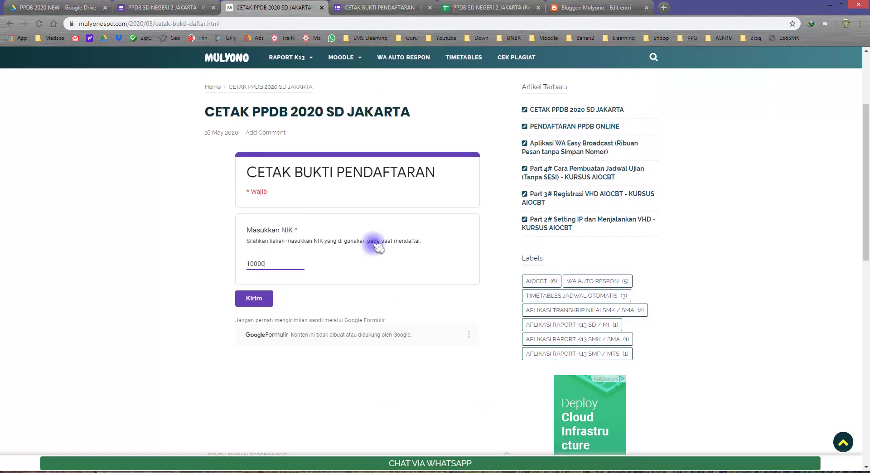
- Submit the NIK and download the receipt PDF as a duplicate with a numbered file name
left_click(264, 299)
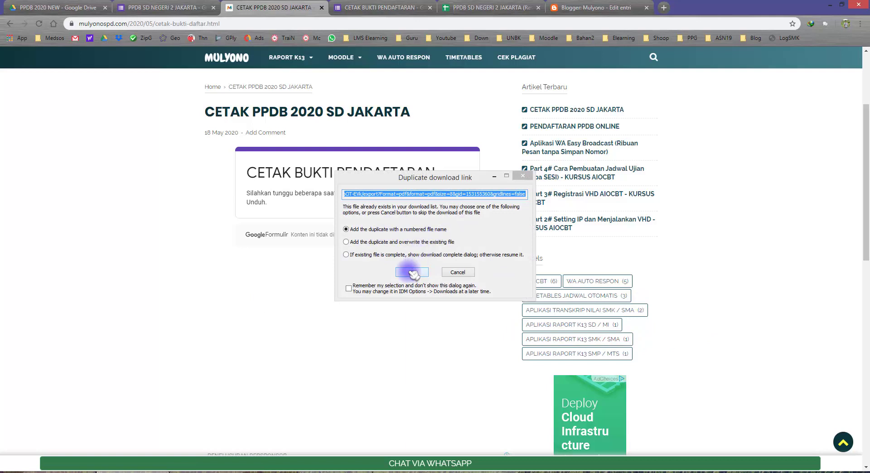
left_click(413, 272)
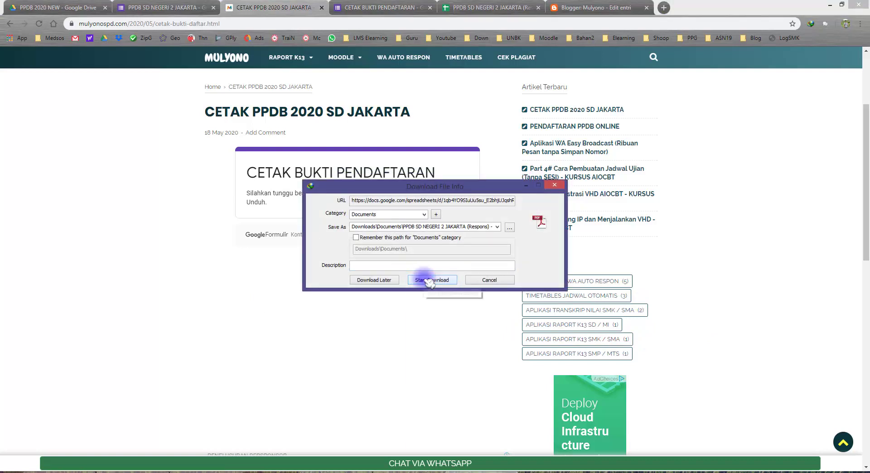
left_click(424, 280)
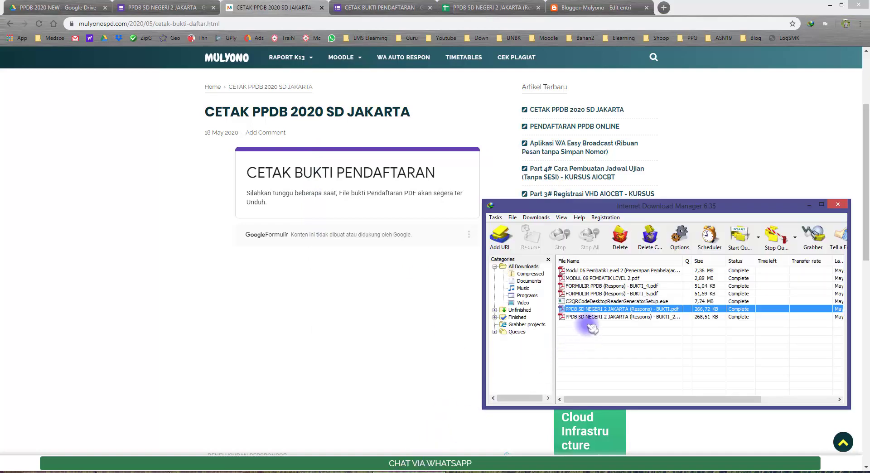
- Open the second receipt PDF from the Internet Download Manager list and examine the full page for the new applicant's data and photo
left_click(590, 318)
right_click(589, 317)
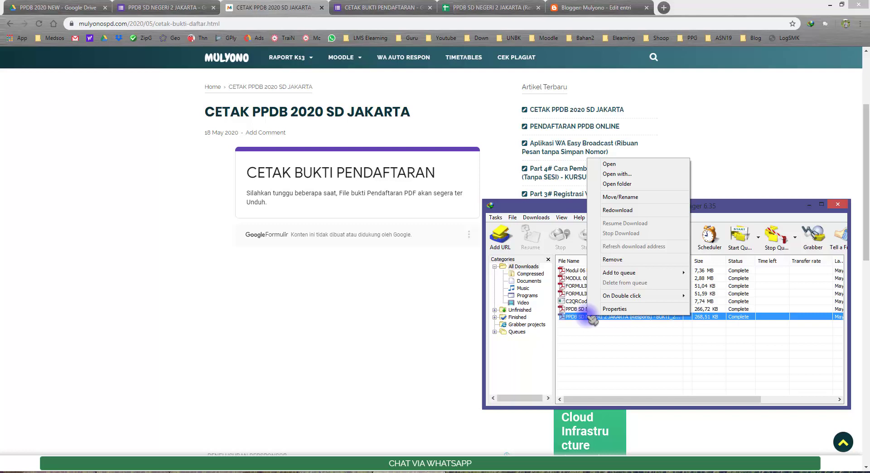
left_click(610, 165)
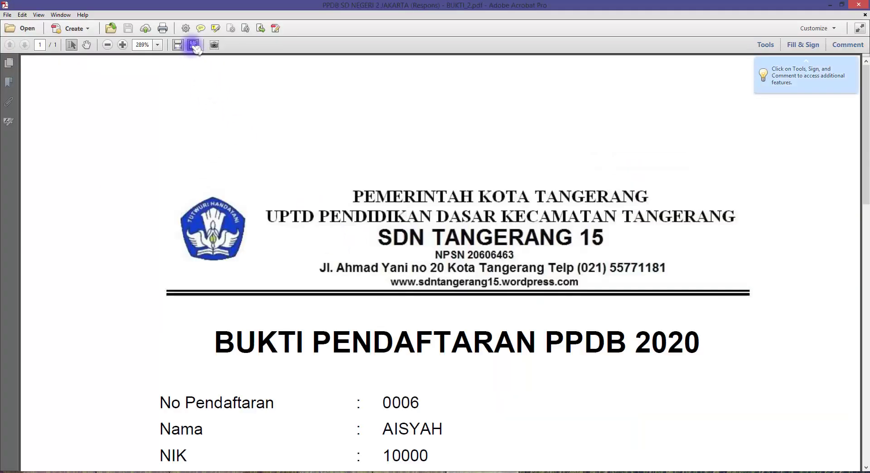
left_click(193, 45)
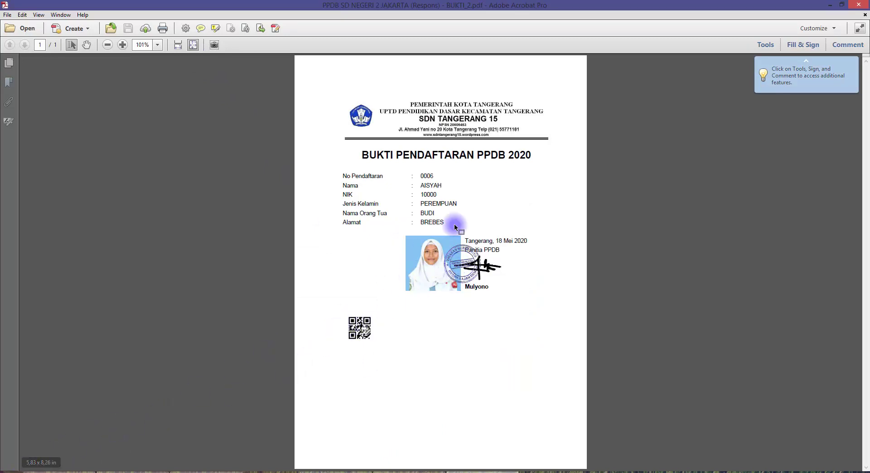
- Scan the QR code on the second applicant's receipt with CodeTwo QR Code Desktop Reader, compare its text with the receipt, and close the PDF
left_click_drag(435, 198, 432, 181)
left_click(435, 182)
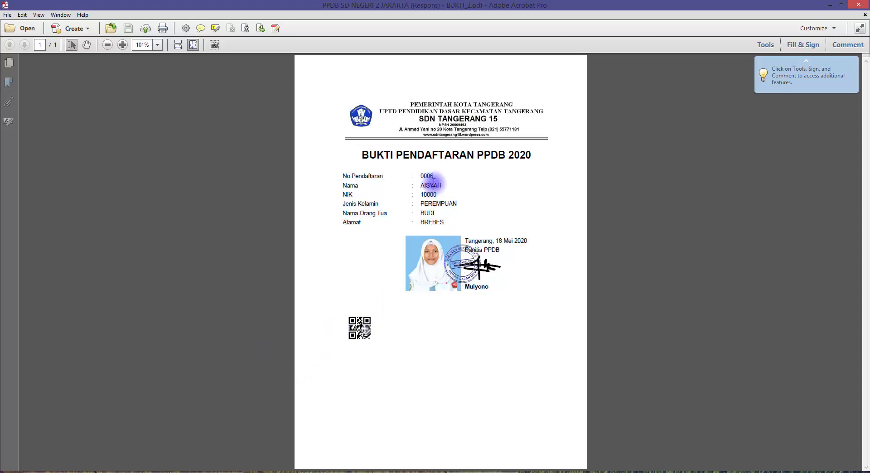
left_click(305, 463)
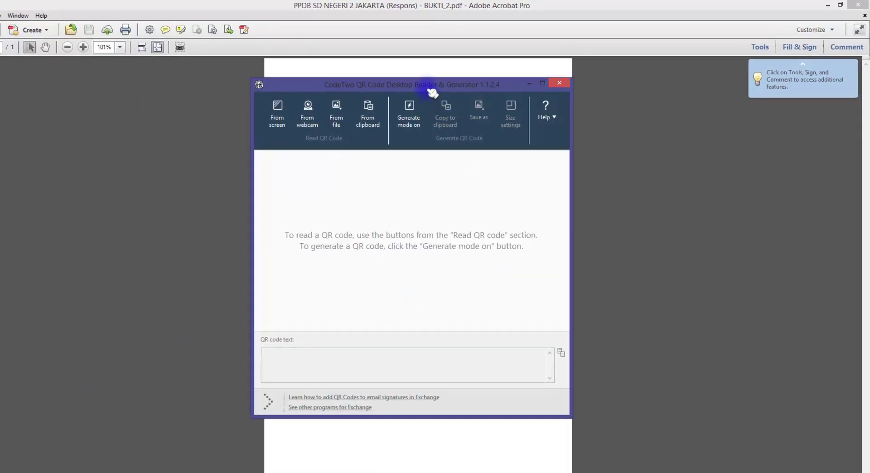
left_click_drag(433, 93, 868, 114)
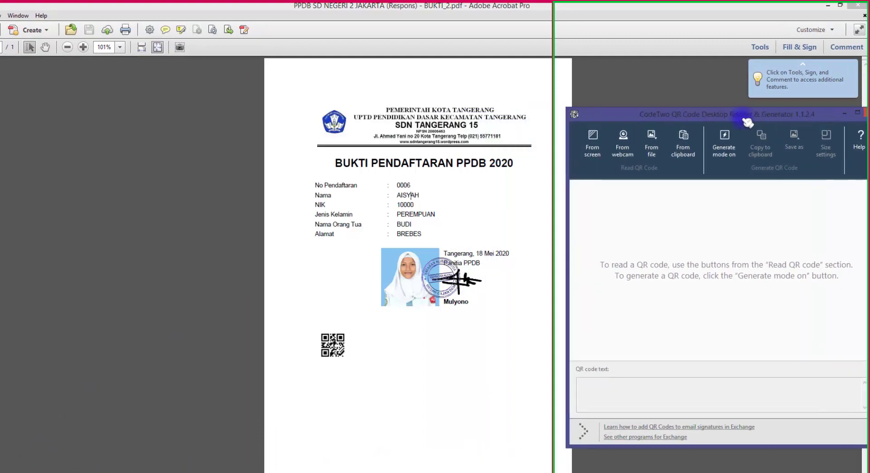
left_click(598, 53)
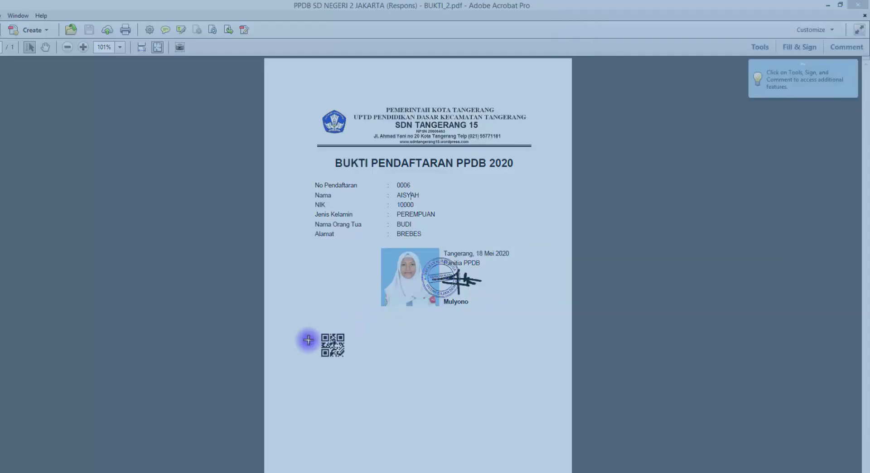
left_click_drag(317, 330, 353, 363)
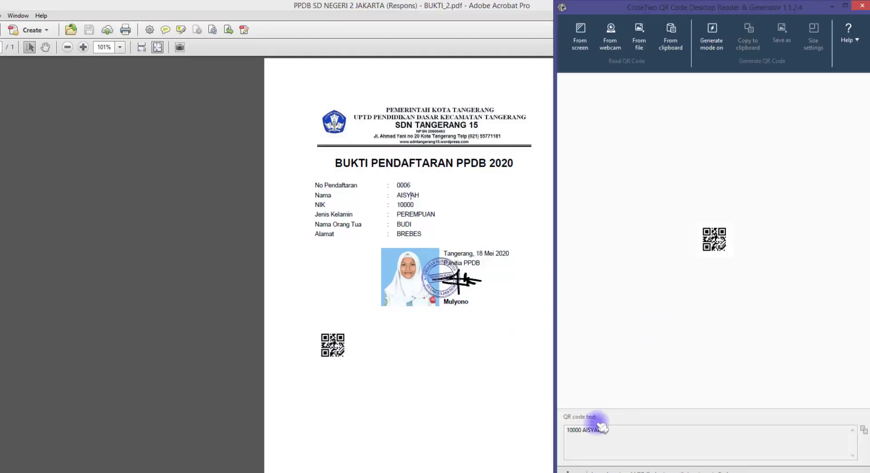
left_click_drag(602, 429, 554, 431)
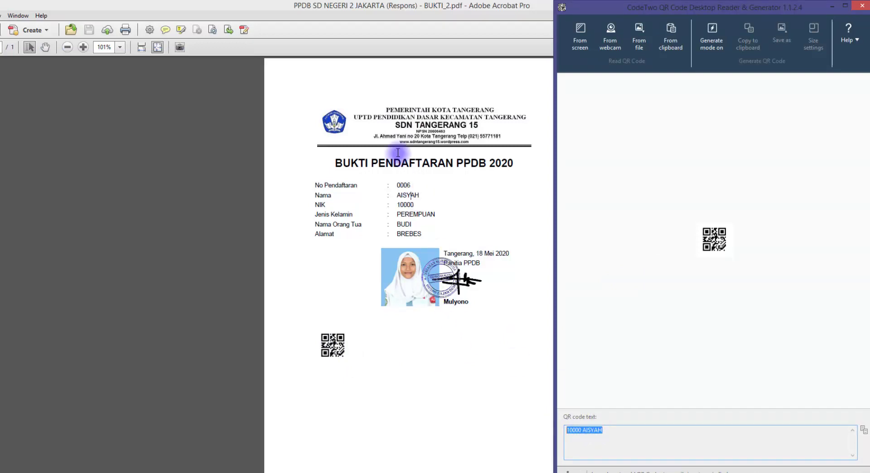
left_click(399, 119)
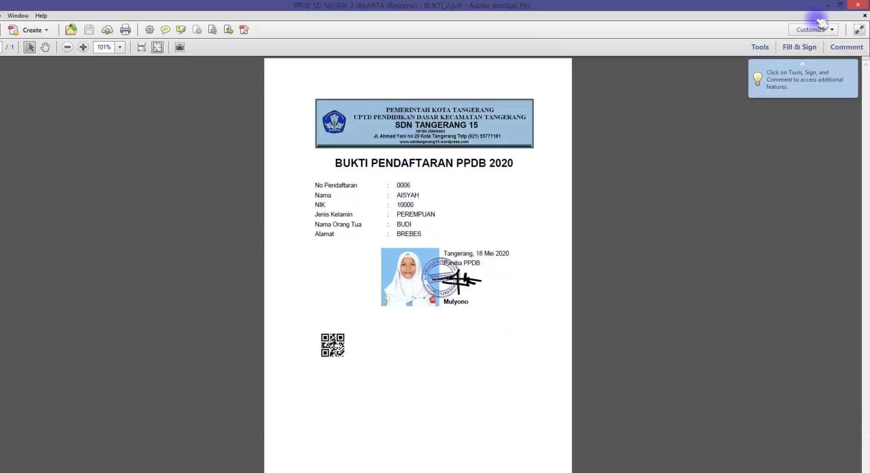
left_click(858, 5)
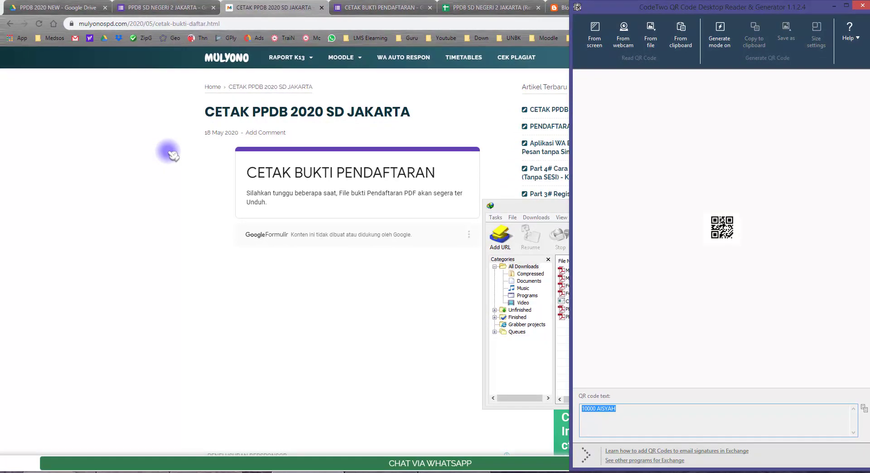
- Reload the receipt page, submit the first applicant's NIK, and download the receipt PDF as a duplicate with a numbered file name
left_click(156, 134)
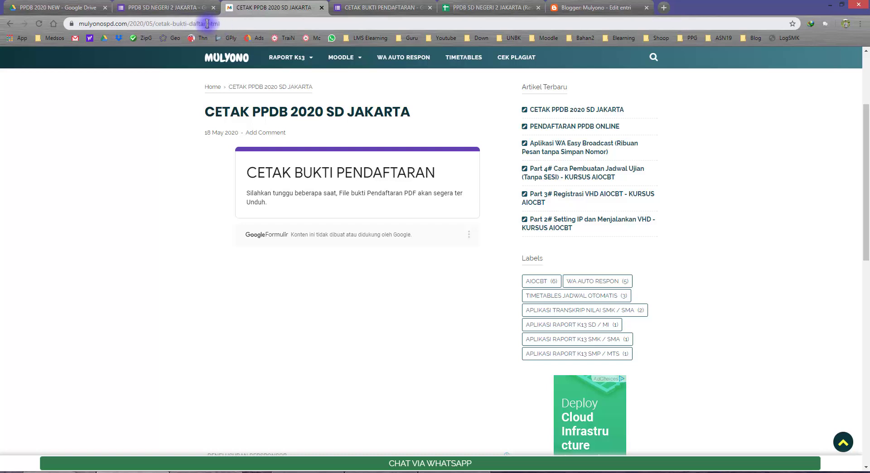
left_click(39, 23)
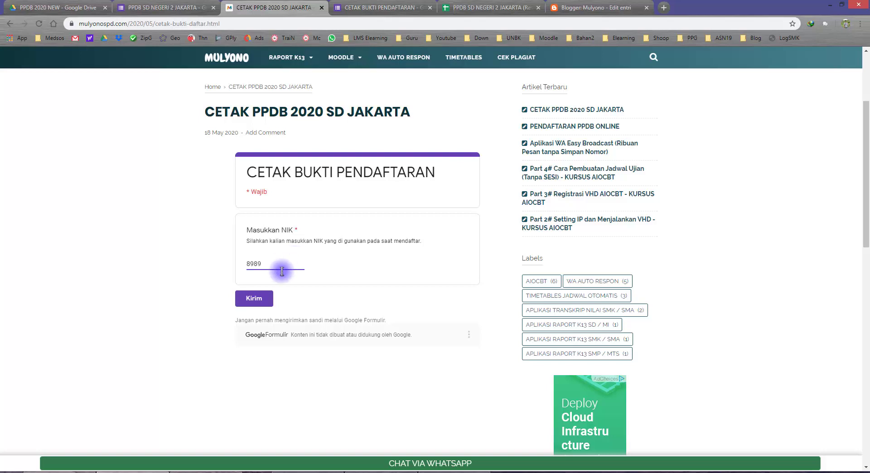
left_click(254, 297)
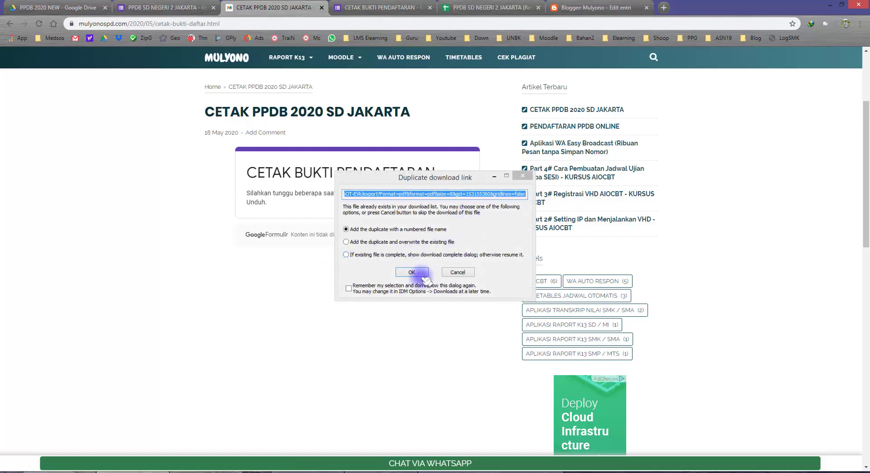
left_click(412, 273)
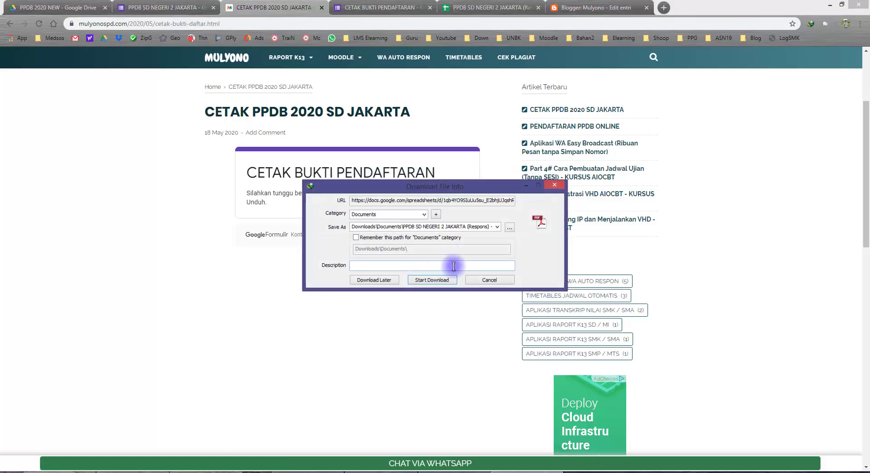
left_click(434, 280)
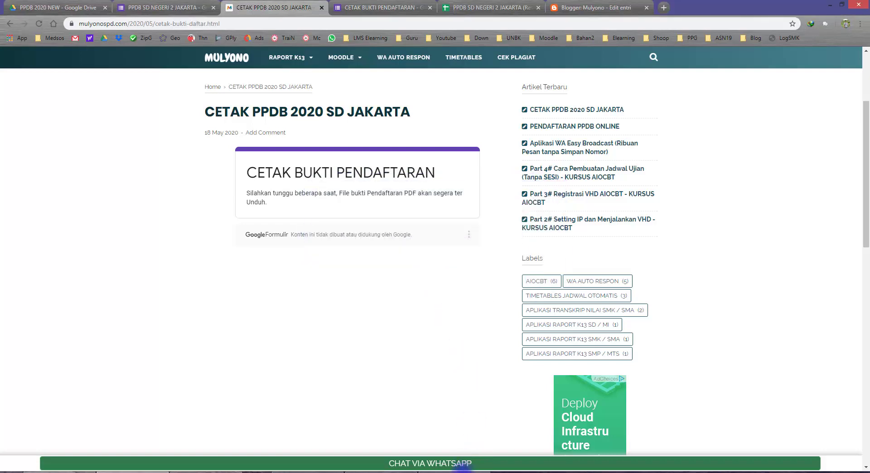
- Open the third receipt PDF from the Internet Download Manager list and examine the full page for the first applicant's data and photo
left_click(617, 325)
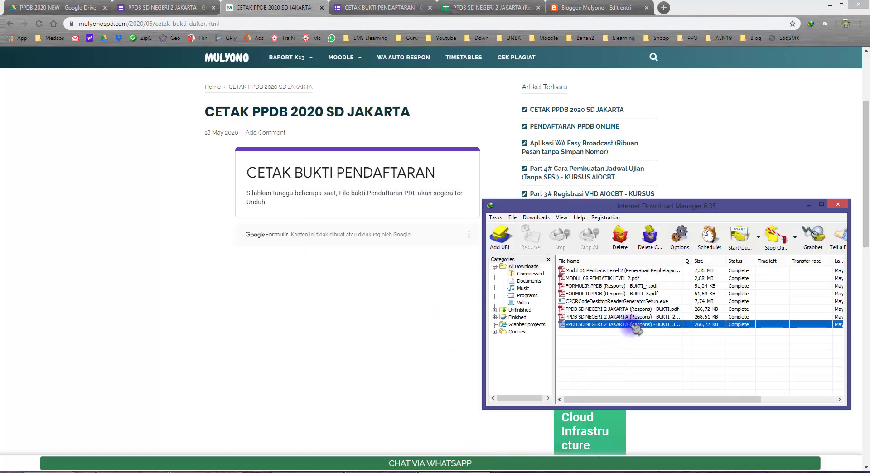
right_click(632, 324)
left_click(653, 173)
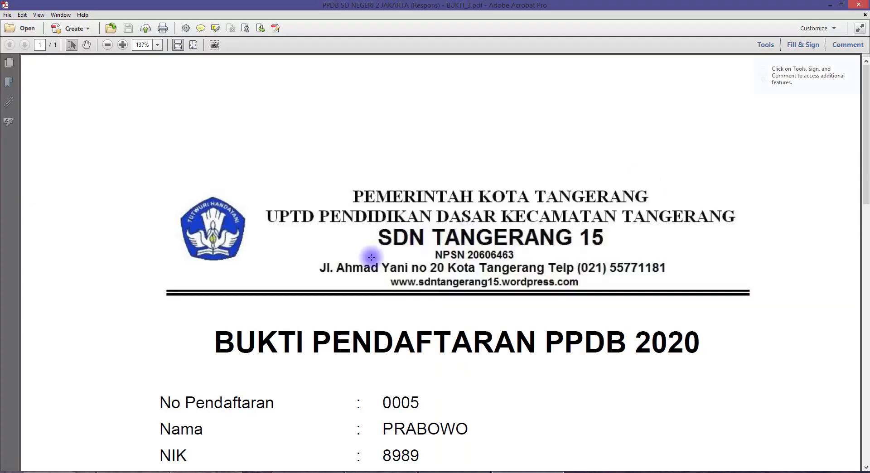
left_click(194, 44)
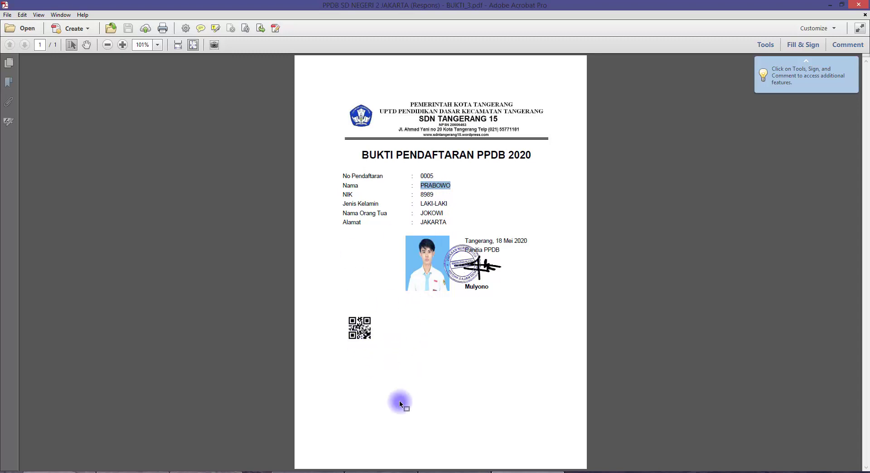
- Scan the QR code on the first applicant's receipt with CodeTwo QR Code Desktop Reader and compare its text with the receipt
left_click(313, 472)
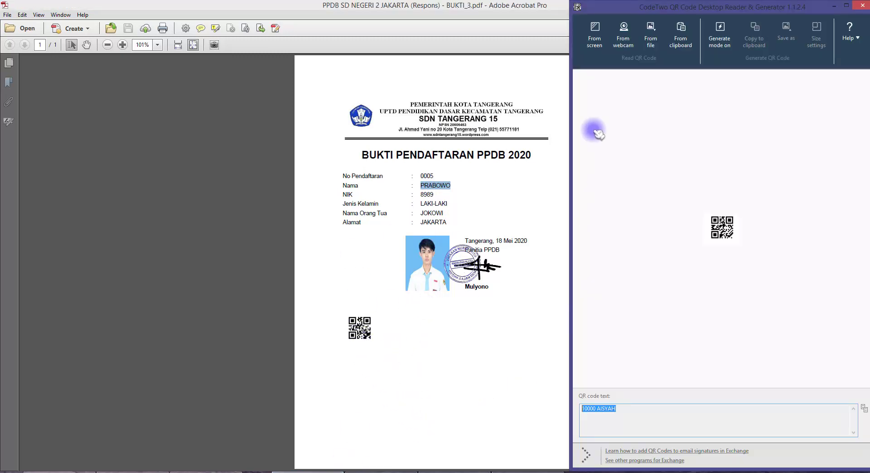
left_click(594, 44)
left_click_drag(345, 312, 383, 345)
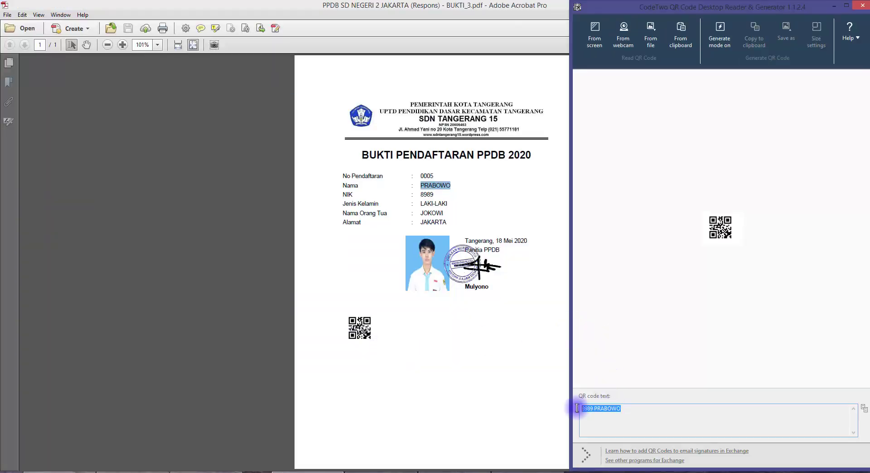
triple_click(604, 411)
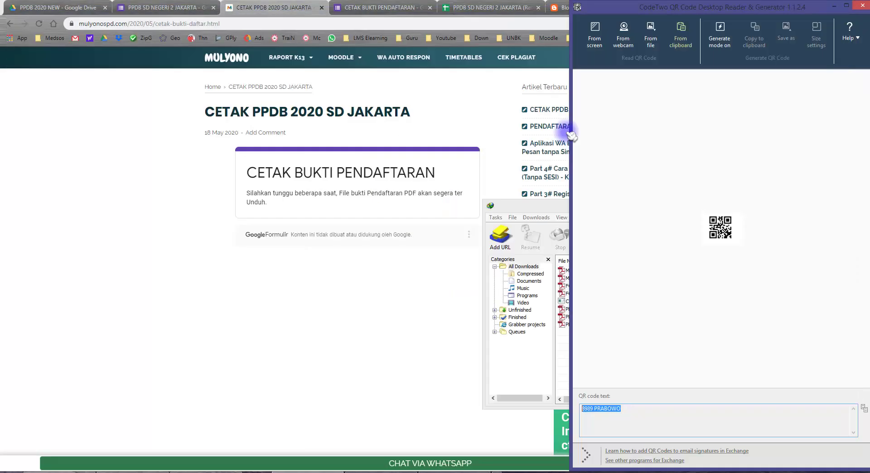
- Switch to the PPDB SD NEGERI 2 JAKARTA (Respons) spreadsheet and check the PPDB sheet for the two test applicants' entries
left_click(457, 8)
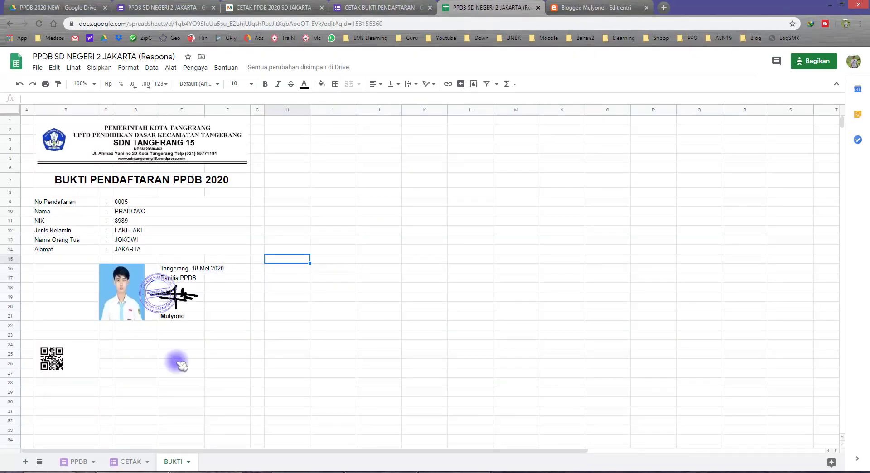
left_click(89, 462)
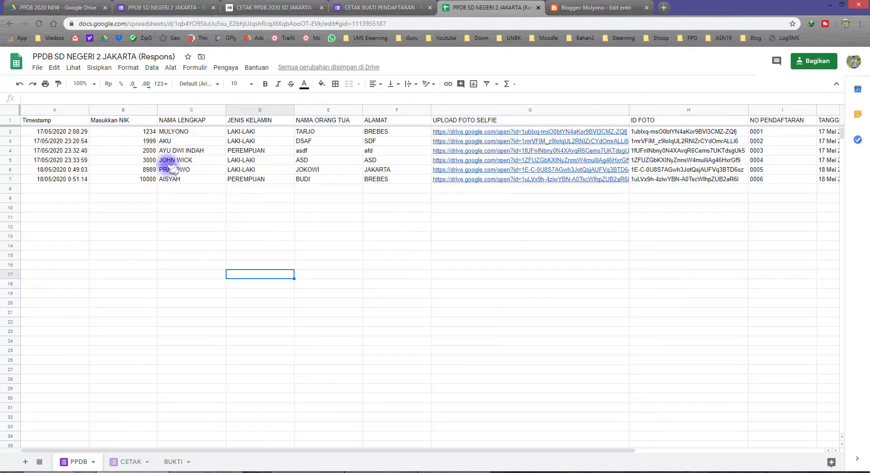
left_click_drag(147, 133, 183, 171)
left_click(173, 179)
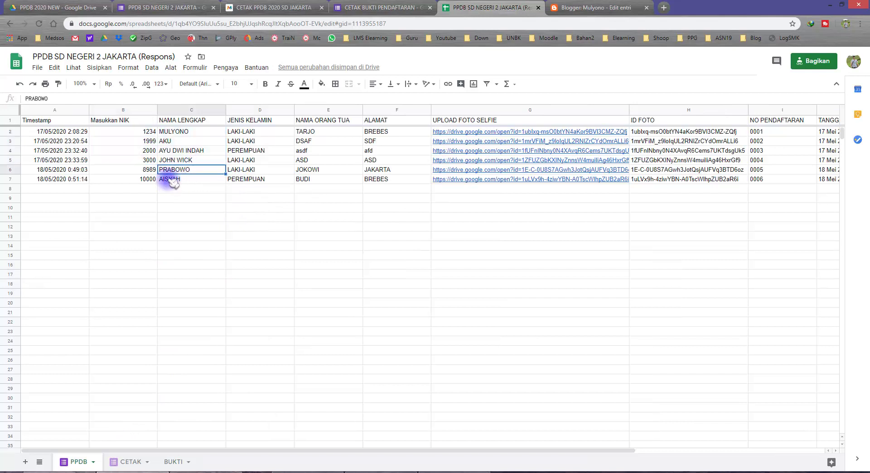